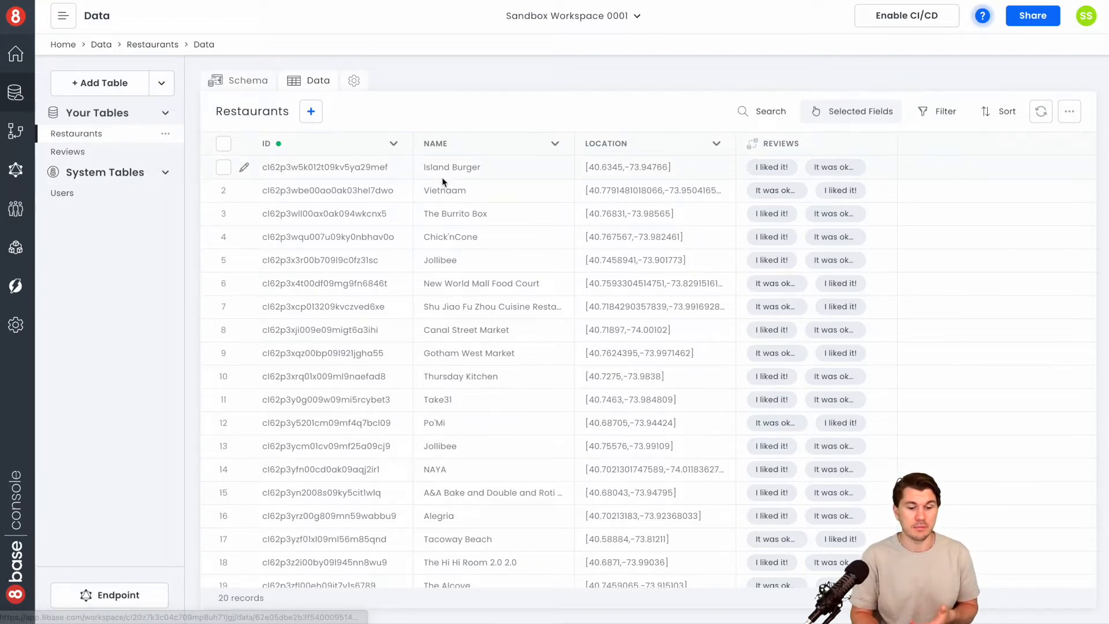
Look through the records of the Restaurants and Reviews tables
scroll(442, 176, "down", 2)
scroll(441, 176, "up", 2)
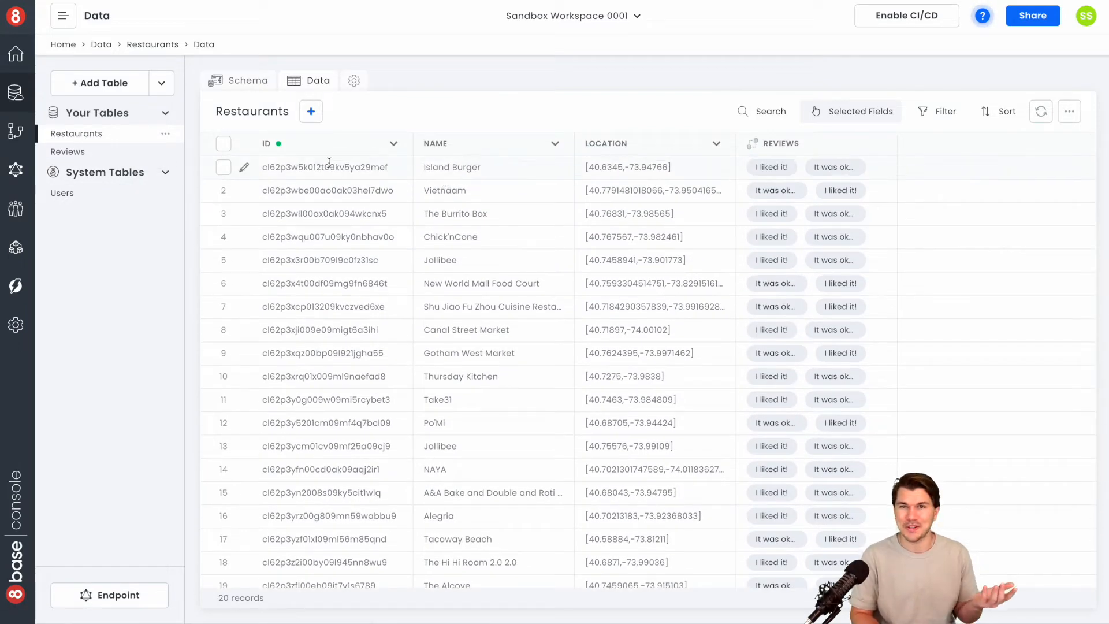
left_click(93, 153)
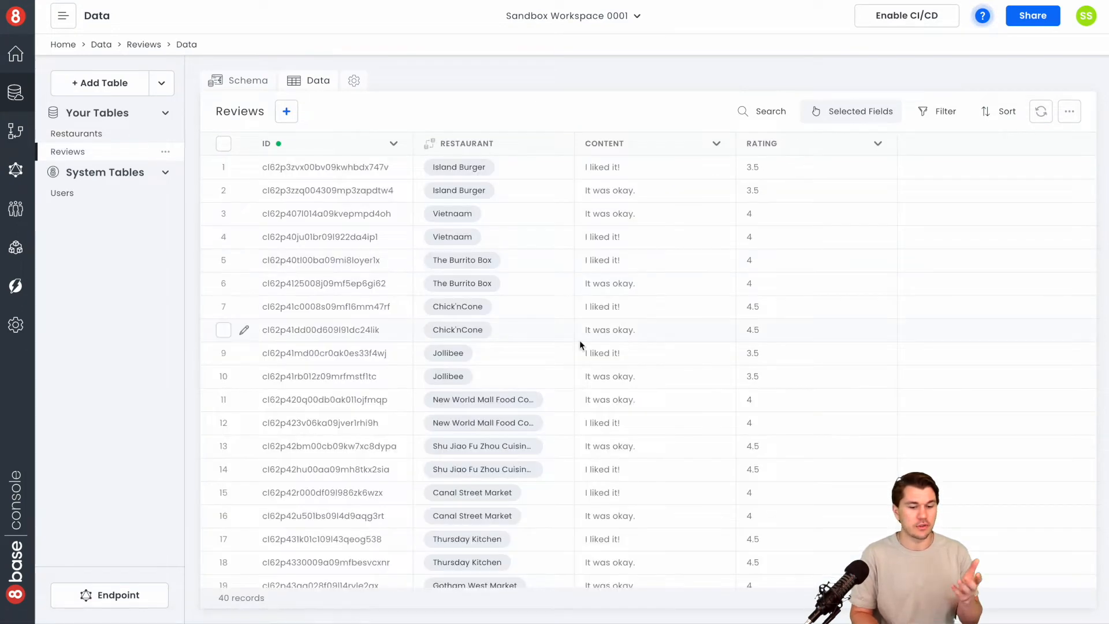
scroll(580, 344, "down", 8)
scroll(580, 345, "up", 8)
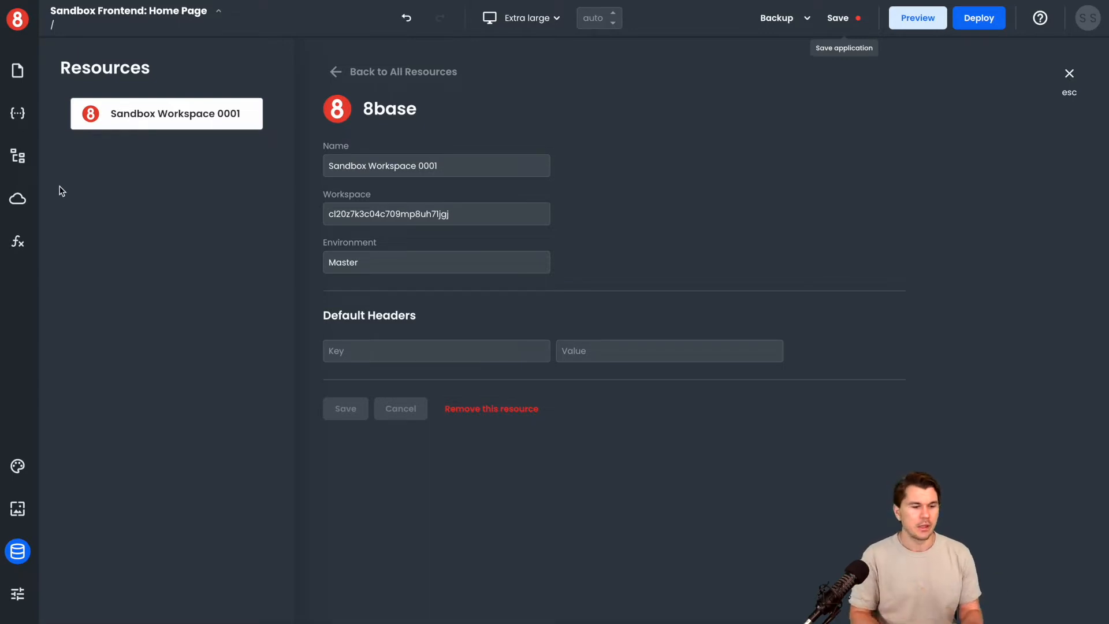
In the app builder, start a new local request on the Sandbox Workspace 0001 resource with operation type Query
left_click(18, 71)
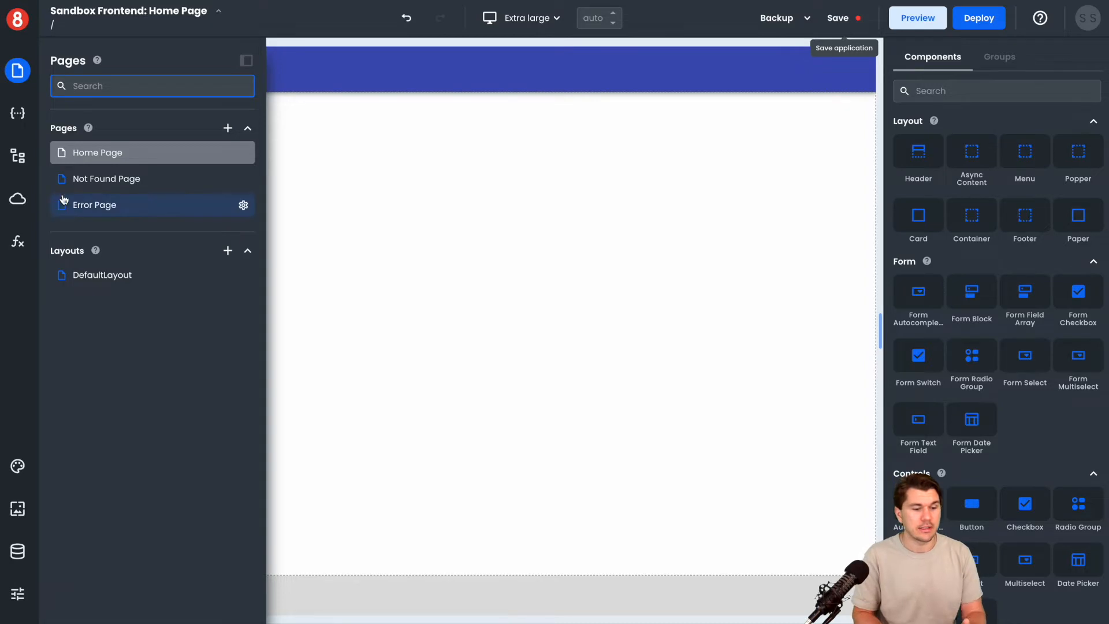
left_click(17, 202)
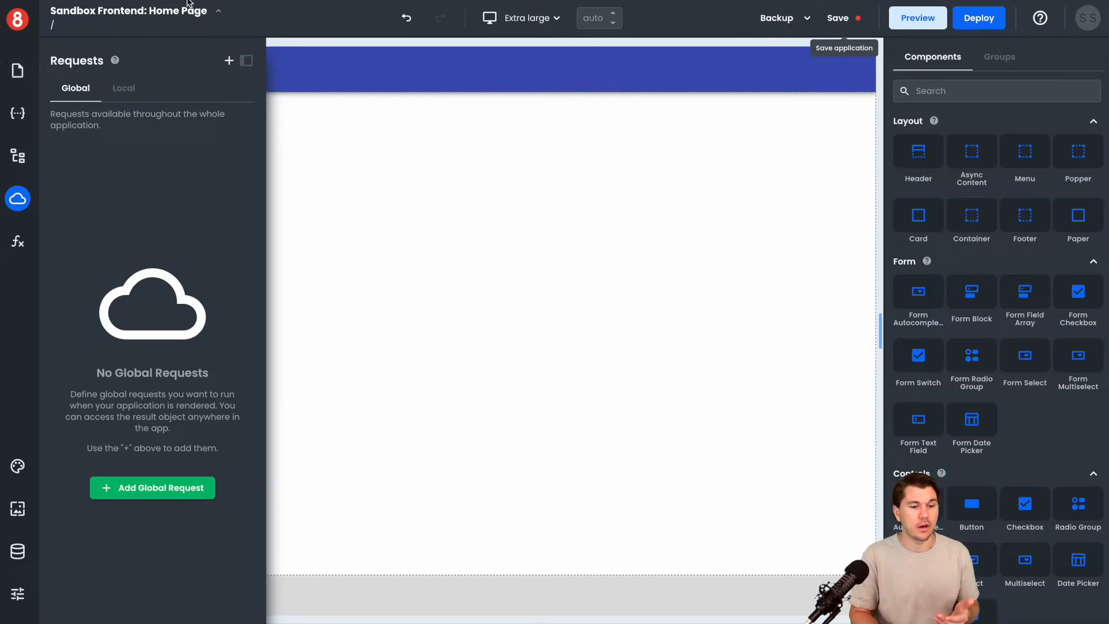
left_click(132, 91)
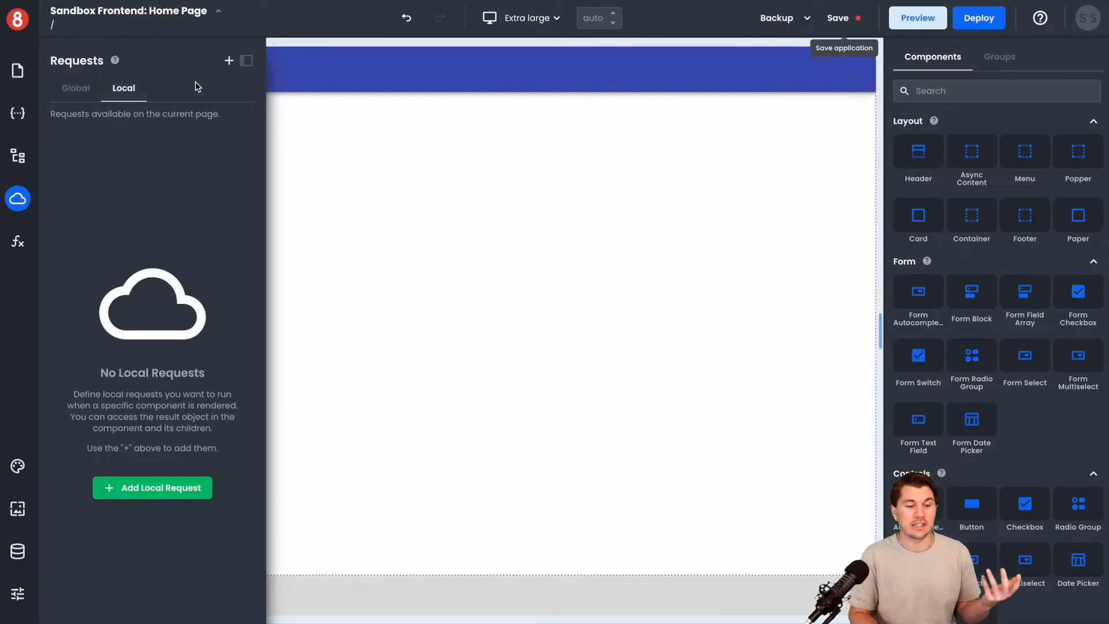
left_click(229, 61)
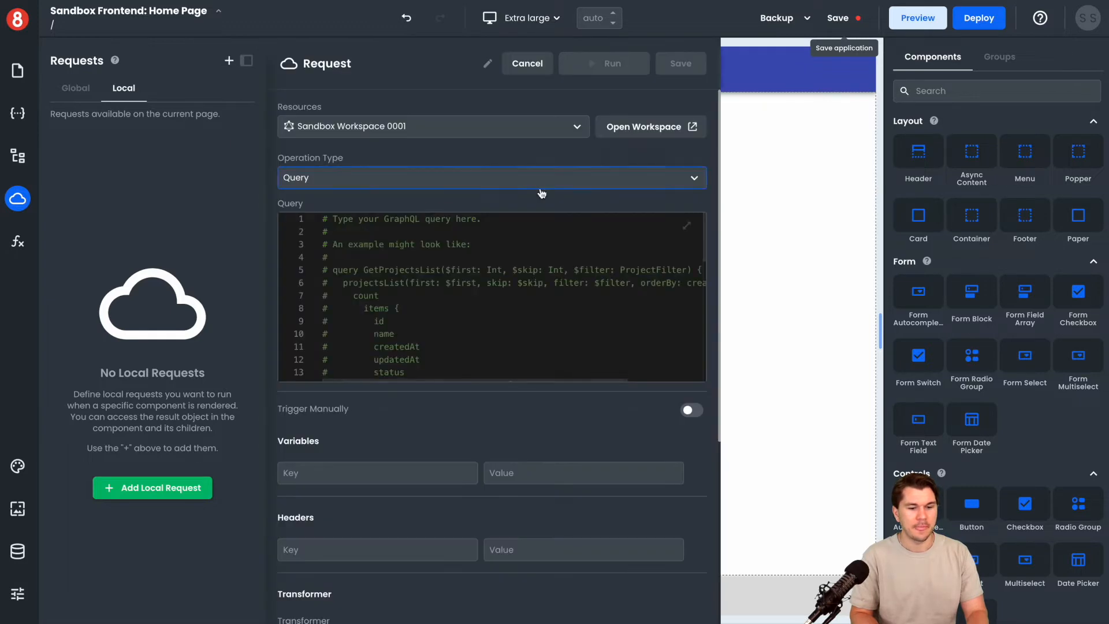
left_click(576, 133)
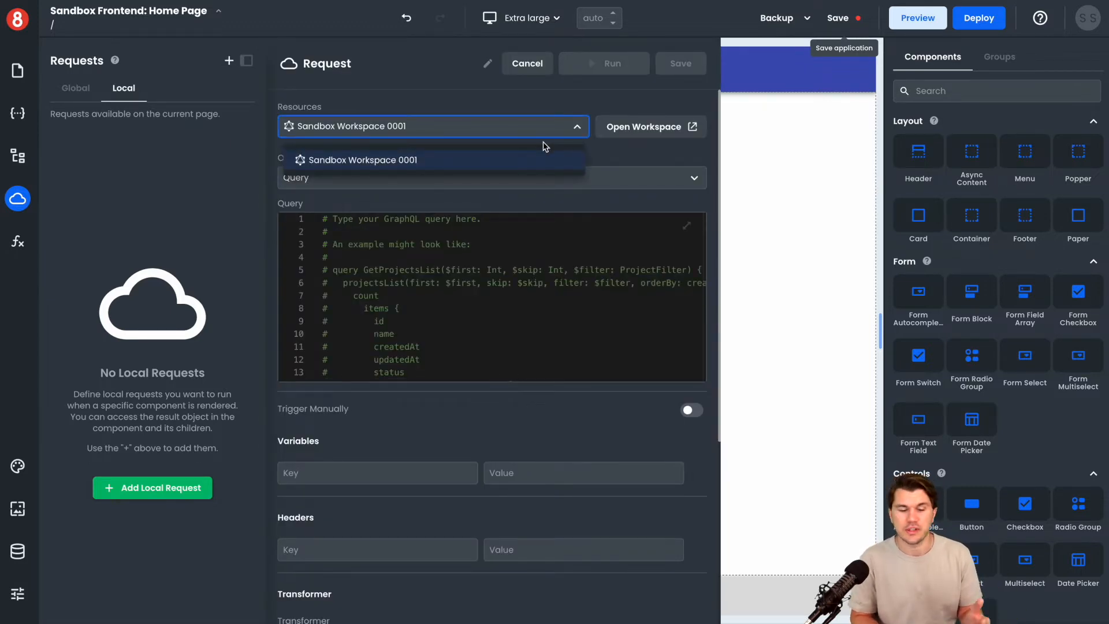
left_click(518, 161)
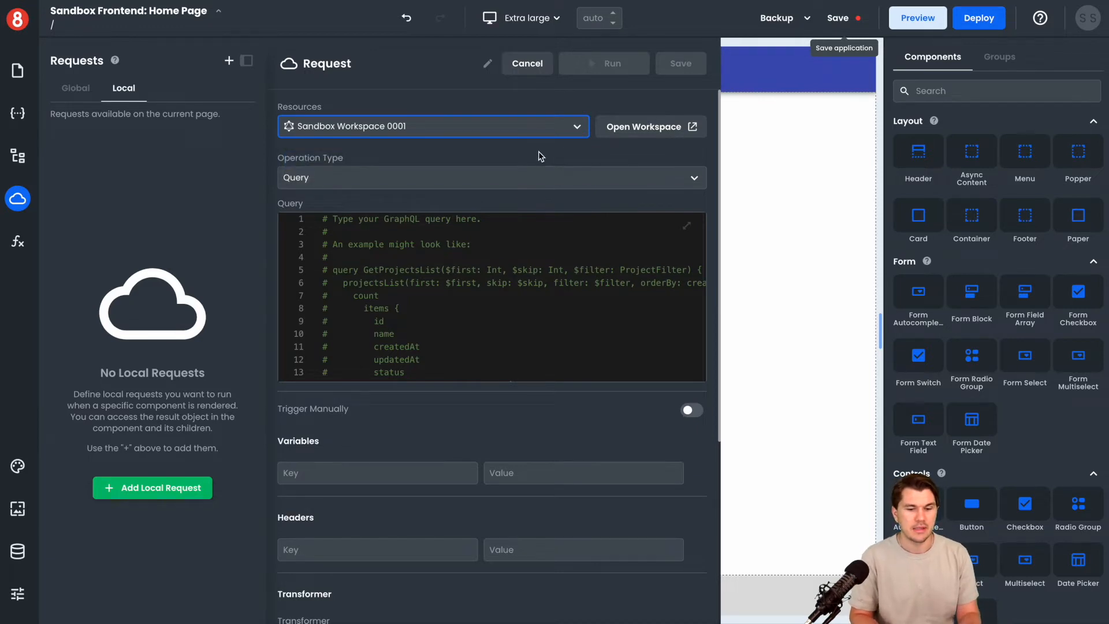
left_click(571, 183)
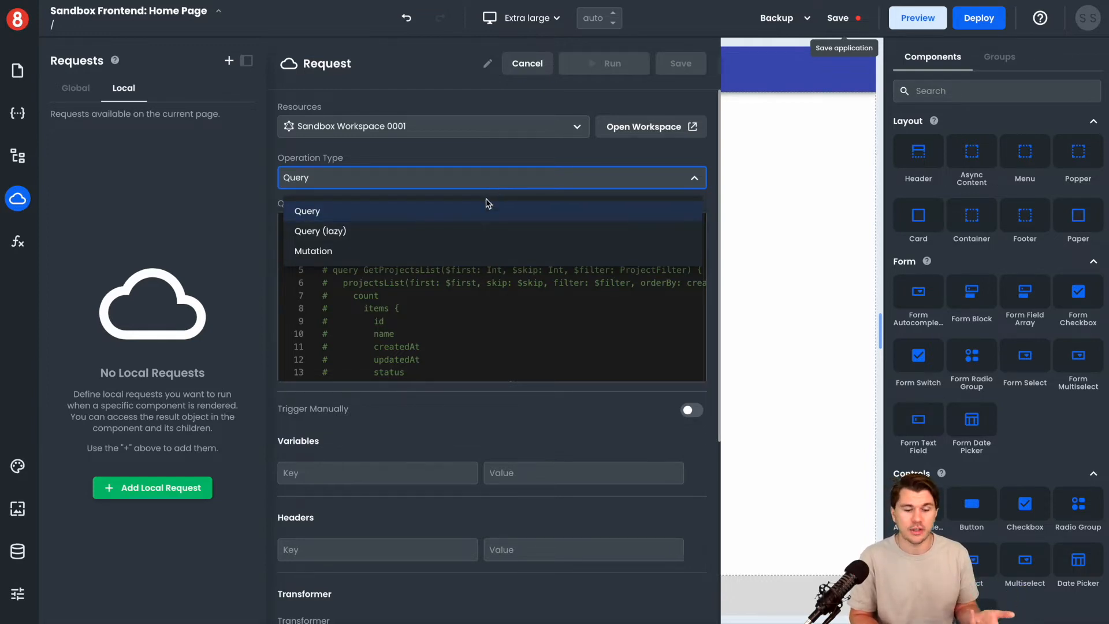
left_click(501, 152)
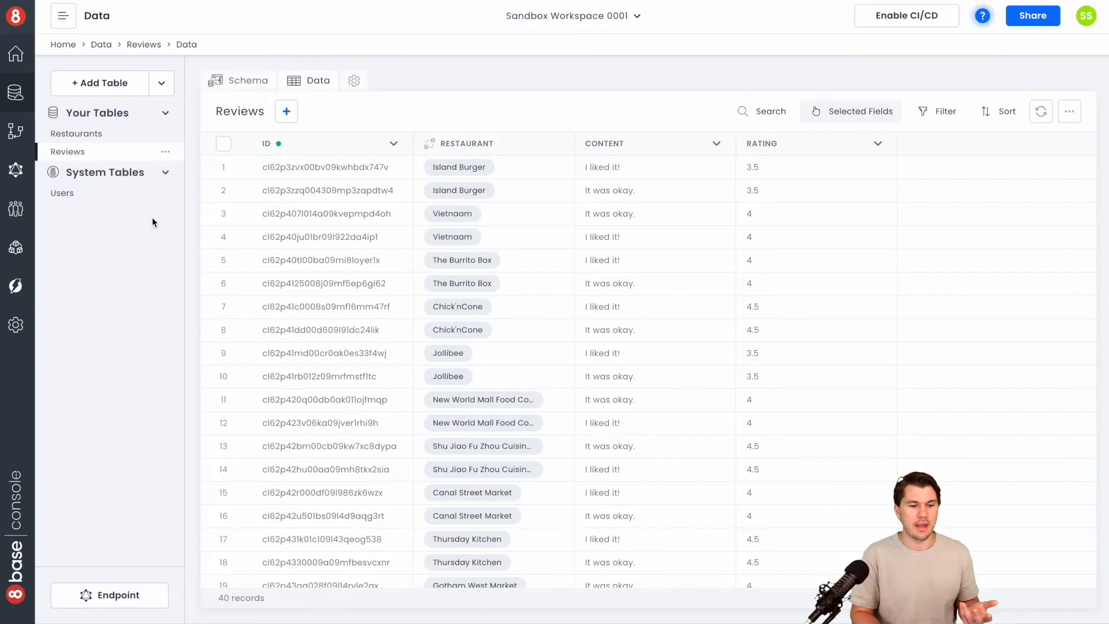
Switch to the workspace console's API Explorer, clear the editor and start an empty query block
left_click(21, 179)
left_click(133, 529)
key("super+a")
key("BackSpace")
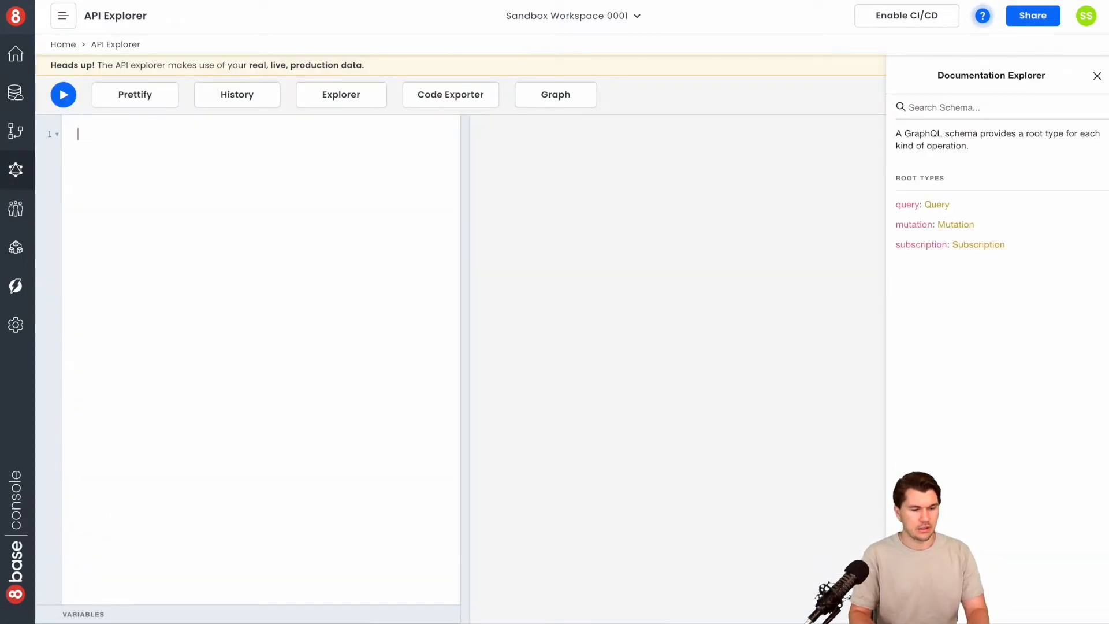
type("query {")
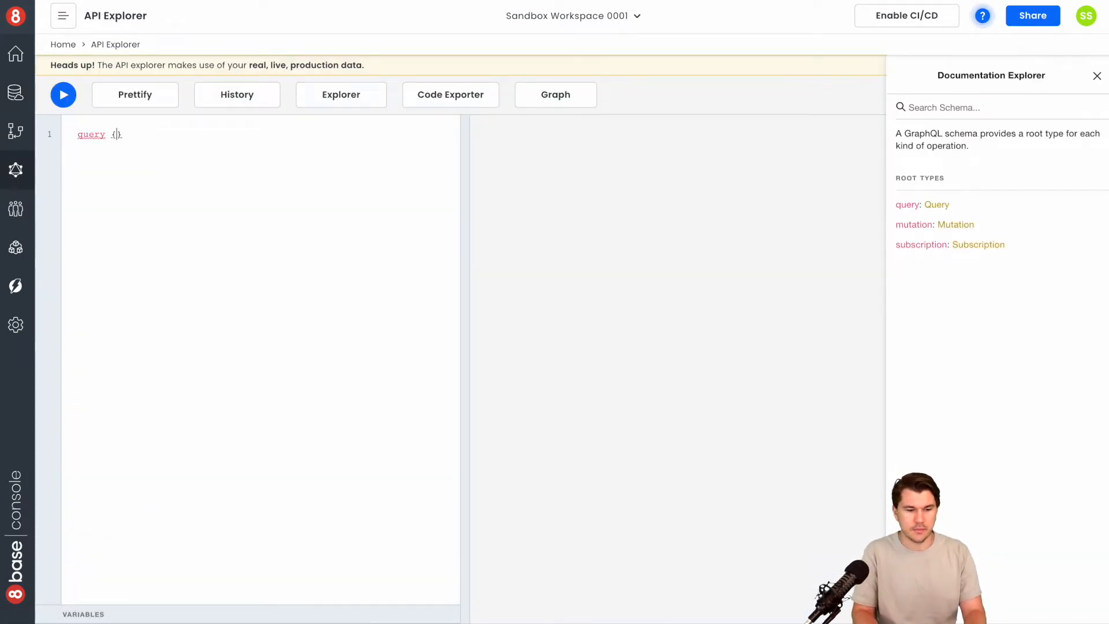
key("Return")
Add a restaurantsList block containing the count field to the query
type("re")
key("Down")
key("Down")
key("Return")
type("{")
key("Return")
type("c")
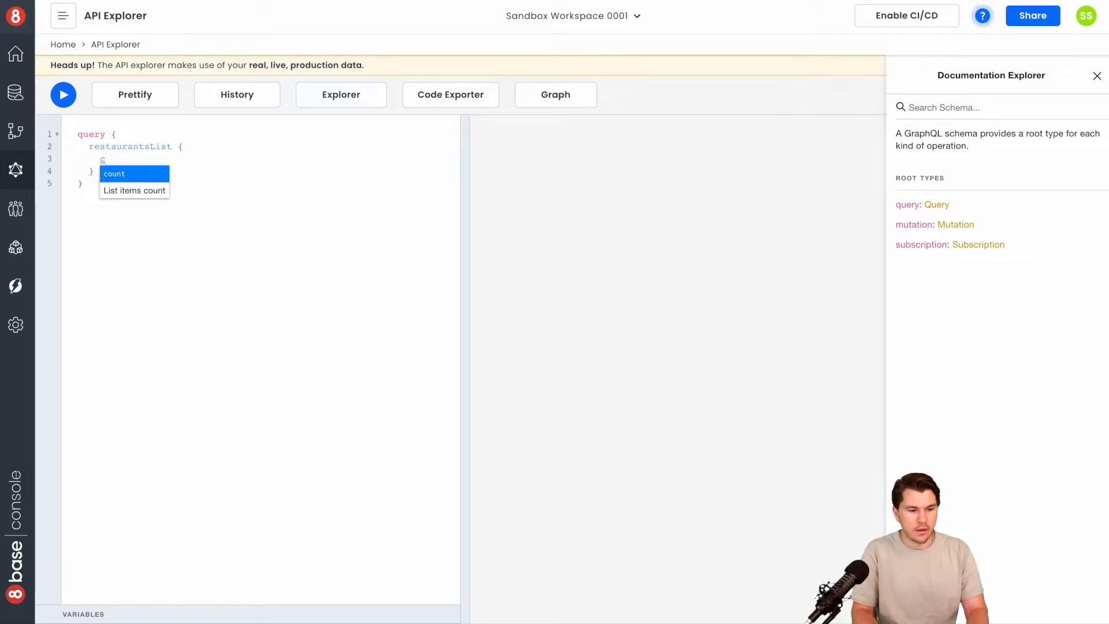
key("Return")
Add an items block below count in restaurantsList, with the fields id, name and location
key("Return")
type("items {")
key("Return")
key("ctrl+space")
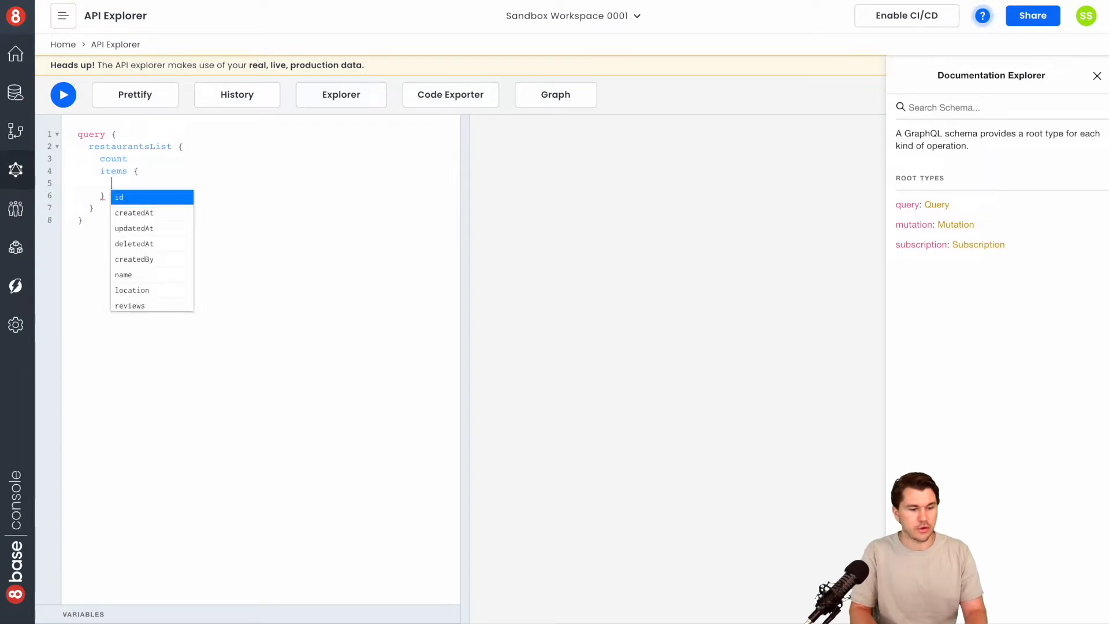
key("Return")
key("Return")
type("n")
key("Return")
key("Return")
type("l")
key("Return")
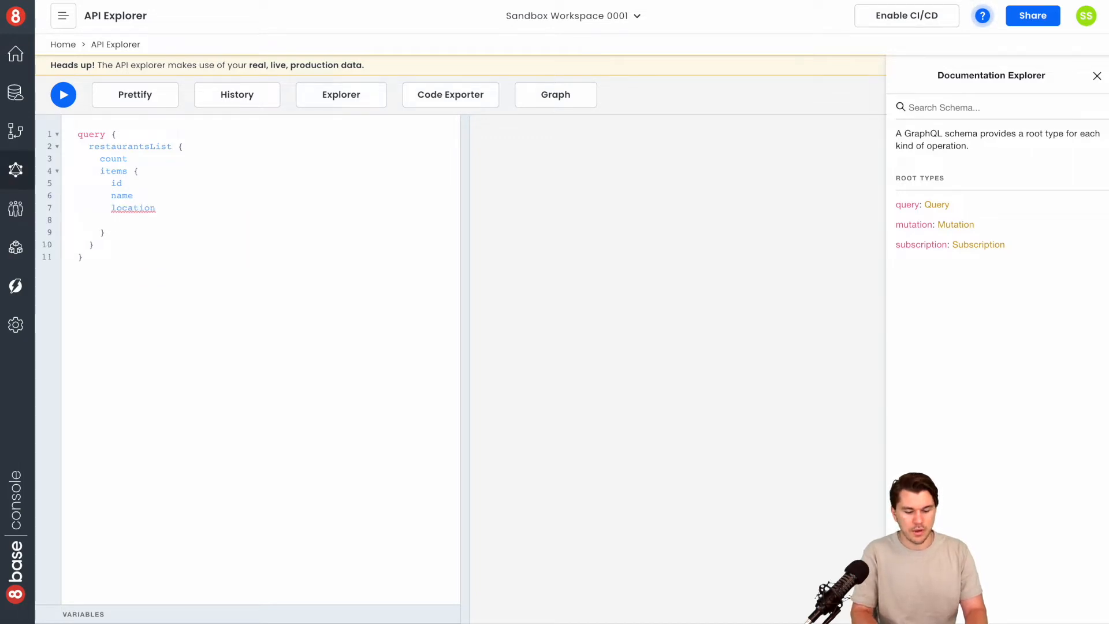
Add a reviews block with the count field below location inside items
type("re")
key("Return")
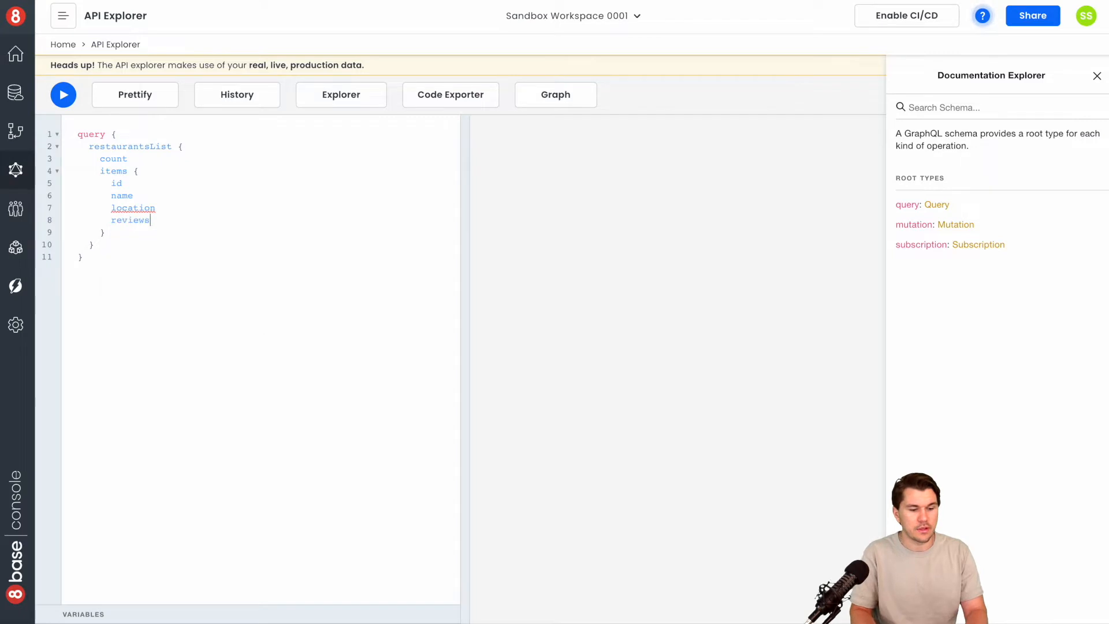
type("{")
key("Return")
type("c")
key("Return")
Expand the location field into a block that requests its coordinates
left_click(156, 208)
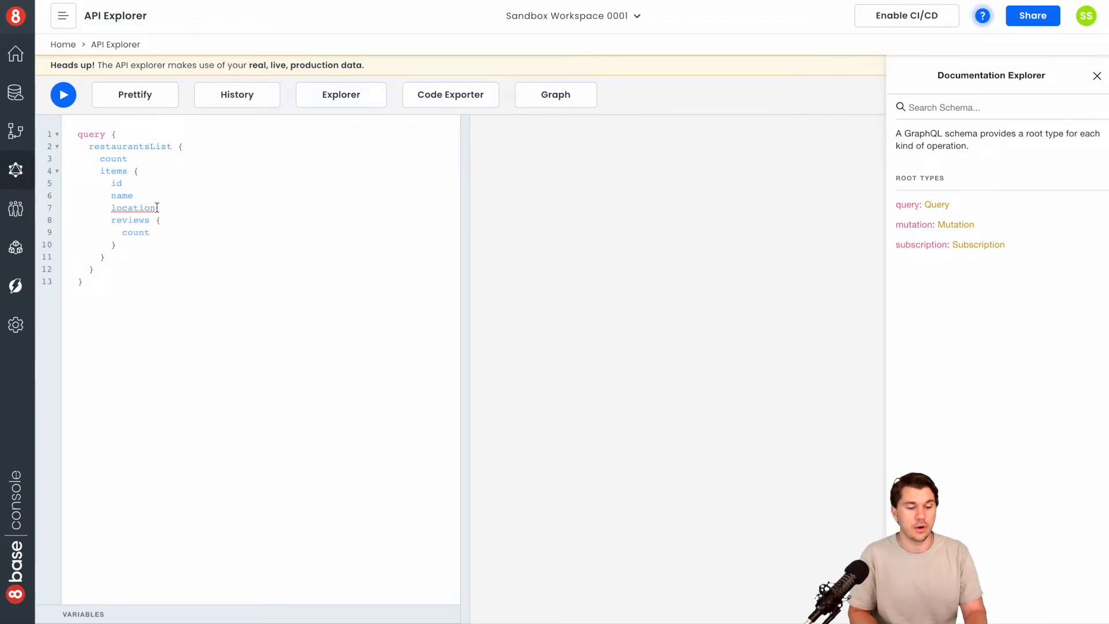
type("{")
key("Return")
key("ctrl+space")
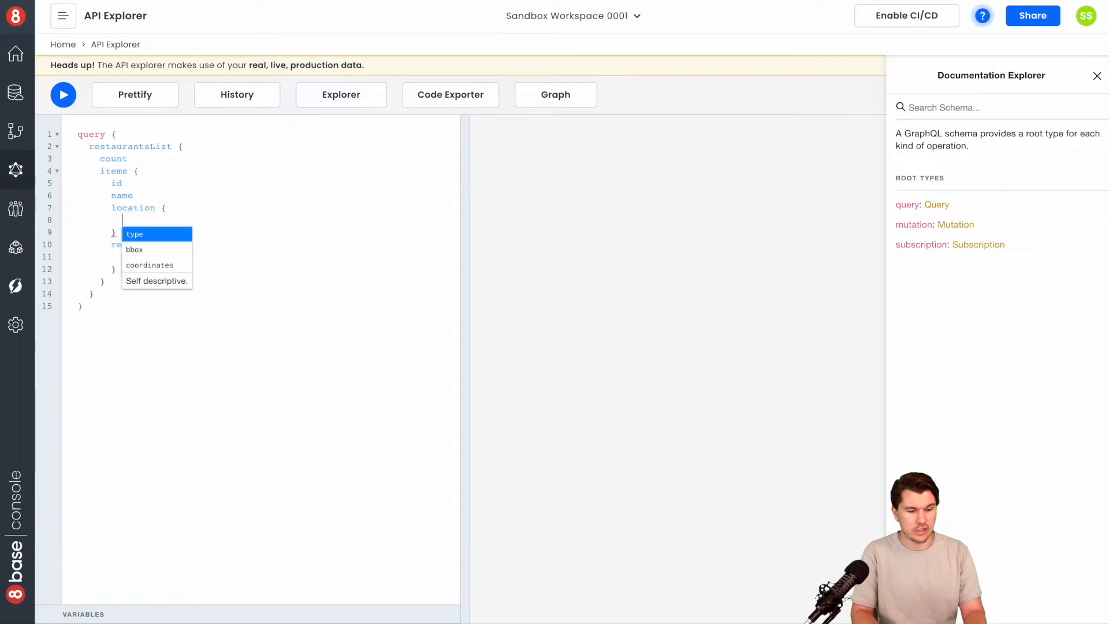
key("Down")
key("Down")
key("Return")
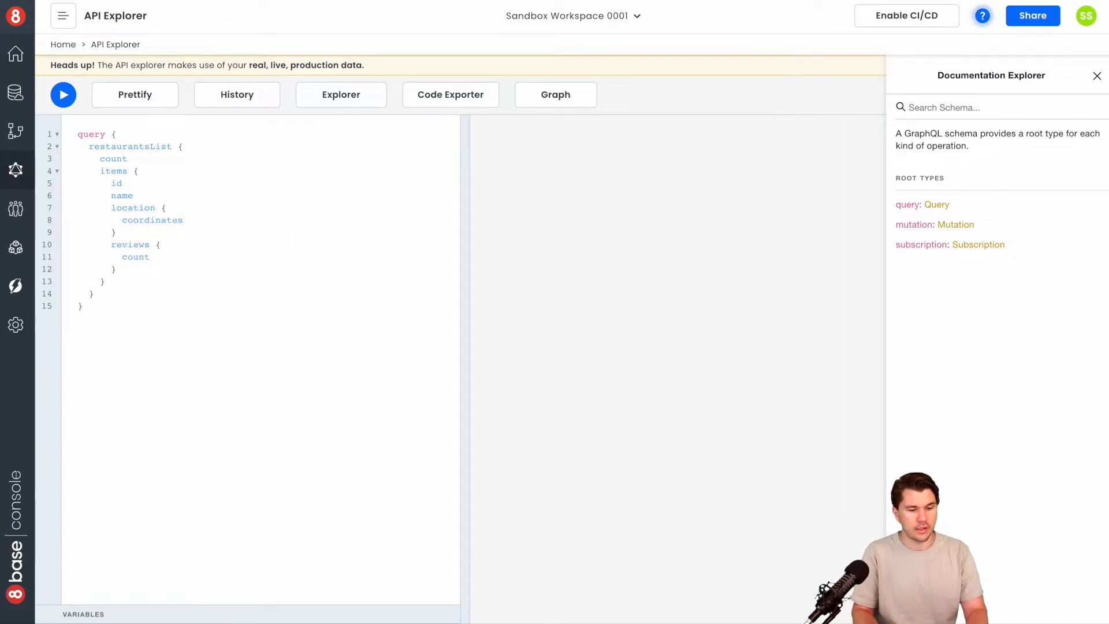
Run the restaurantsList query in the API Explorer and look through the response
left_click(64, 95)
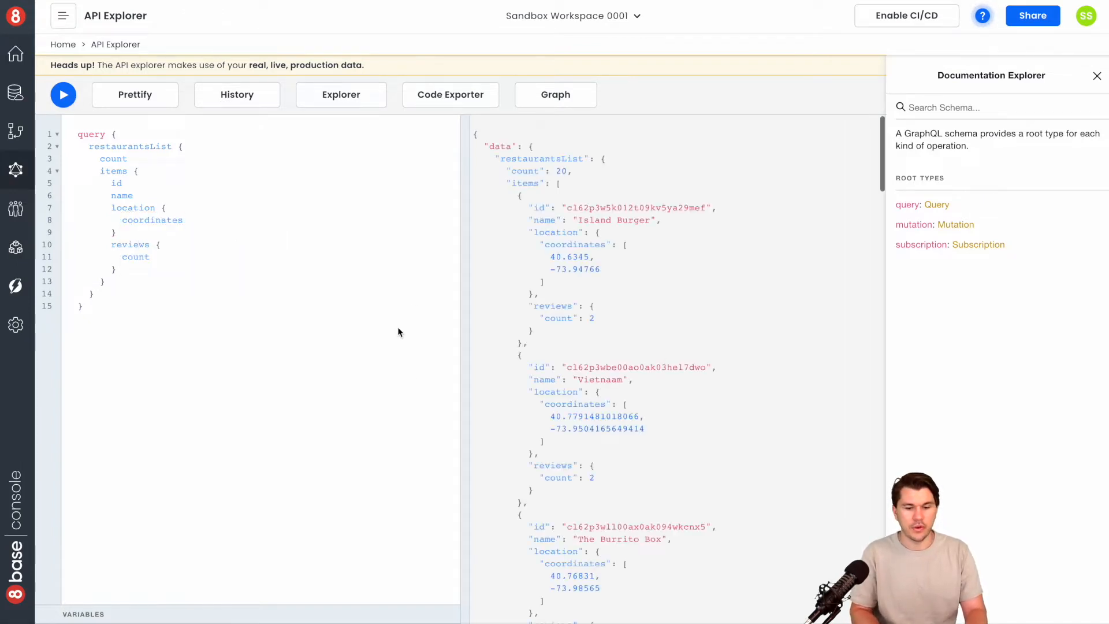
scroll(599, 345, "down", 15)
scroll(598, 346, "up", 15)
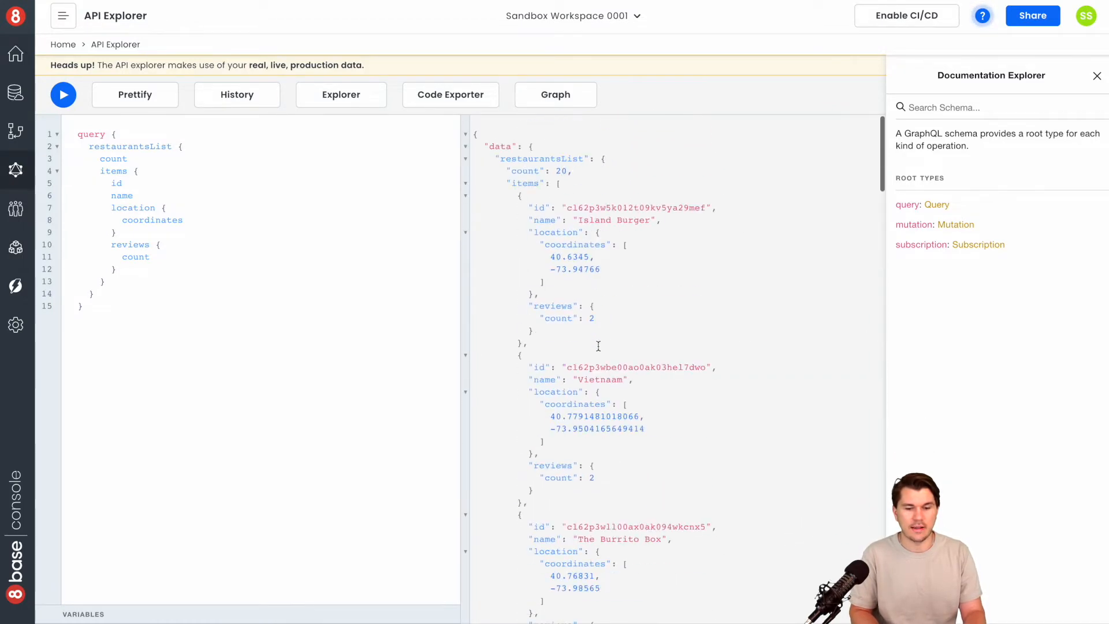
Copy the whole restaurantsList query and replace the example text in the app builder request's query editor with it
left_click_drag(112, 301, 65, 139)
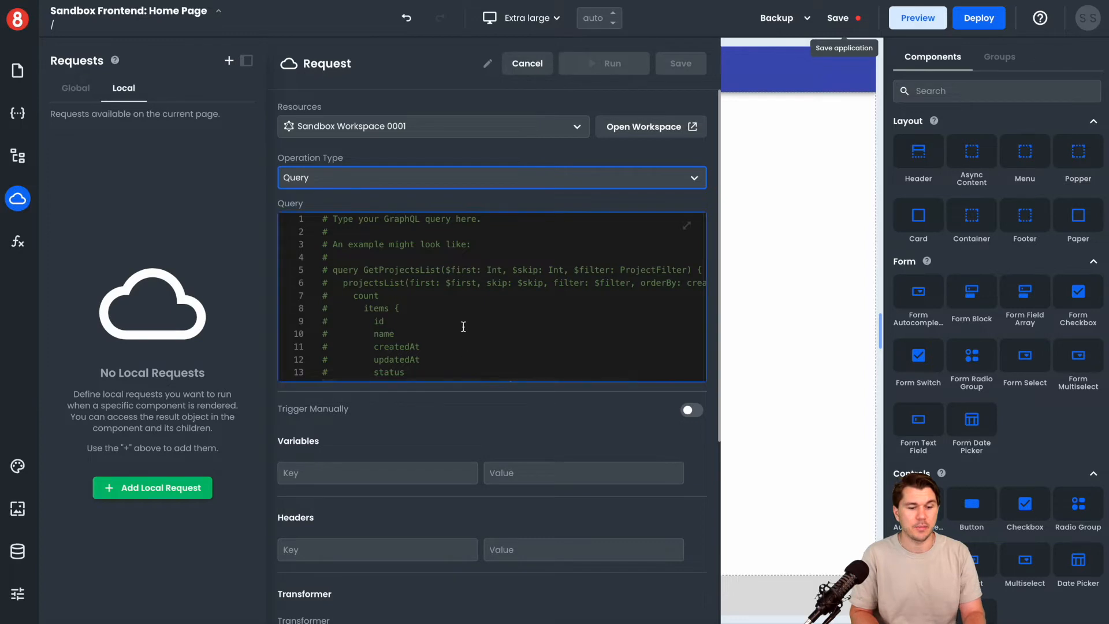
left_click(464, 357)
key("ctrl+a")
key("BackSpace")
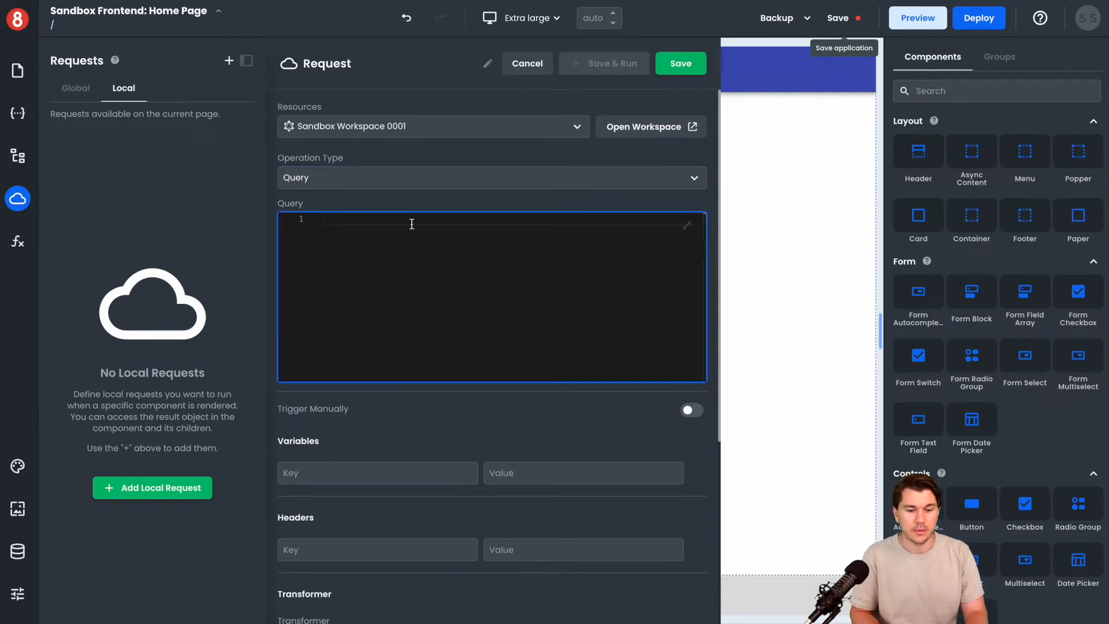
key("ctrl+v")
scroll(437, 283, "up", 1)
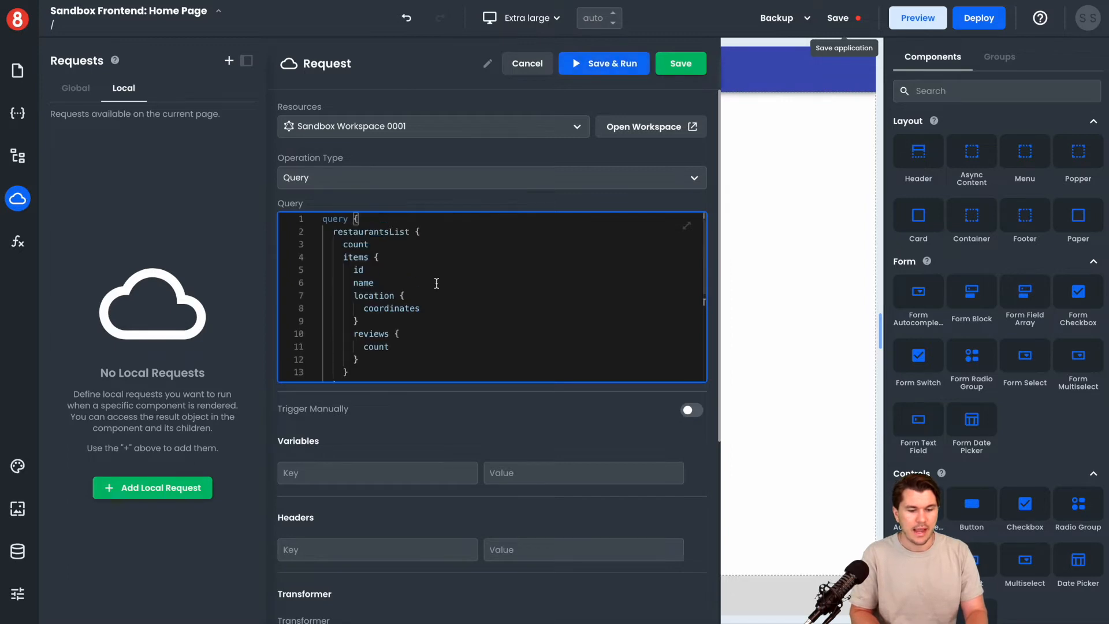
scroll(436, 283, "down", 5)
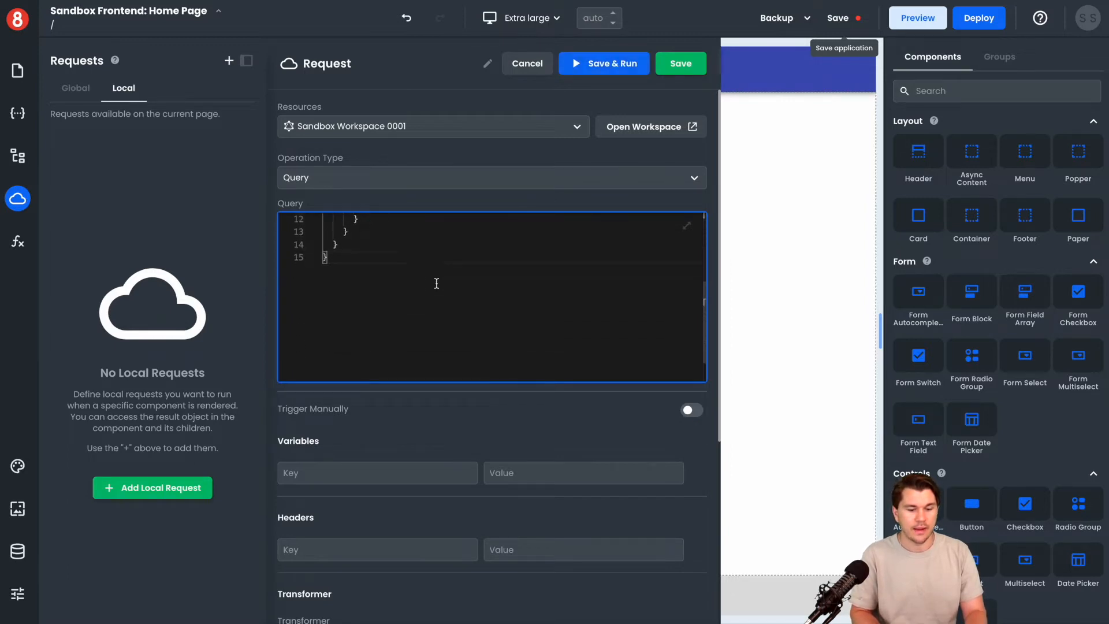
scroll(437, 307, "up", 5)
scroll(464, 445, "down", 3)
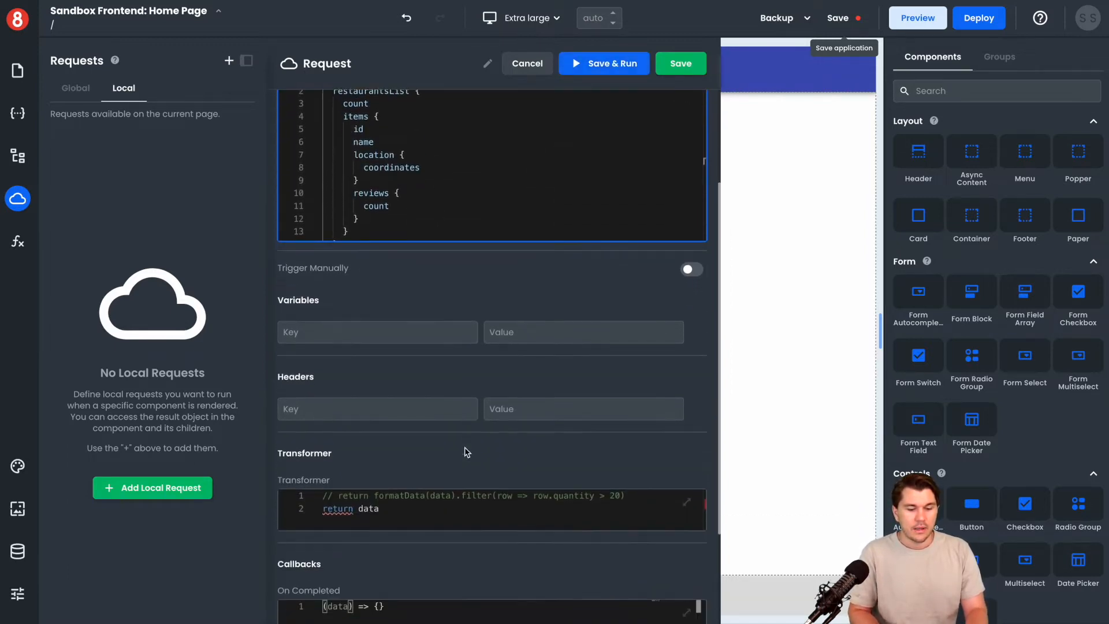
scroll(450, 292, "up", 2)
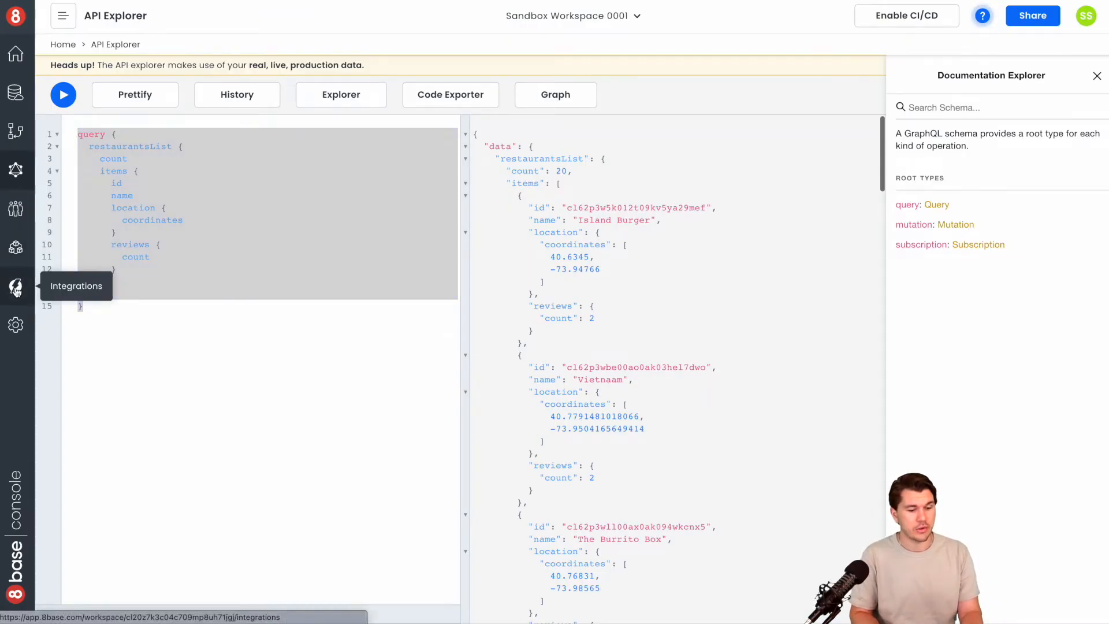
In the workspace console's App Services, set the Guest role's Read permission to All Records for Restaurants and Reviews
left_click(15, 285)
left_click(15, 247)
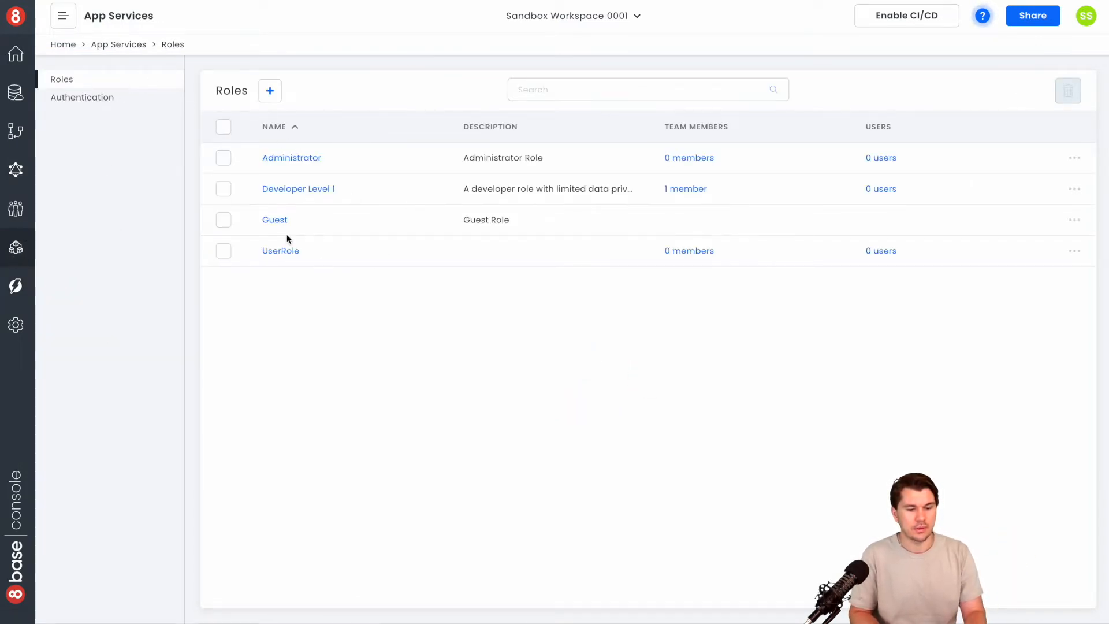
left_click(275, 221)
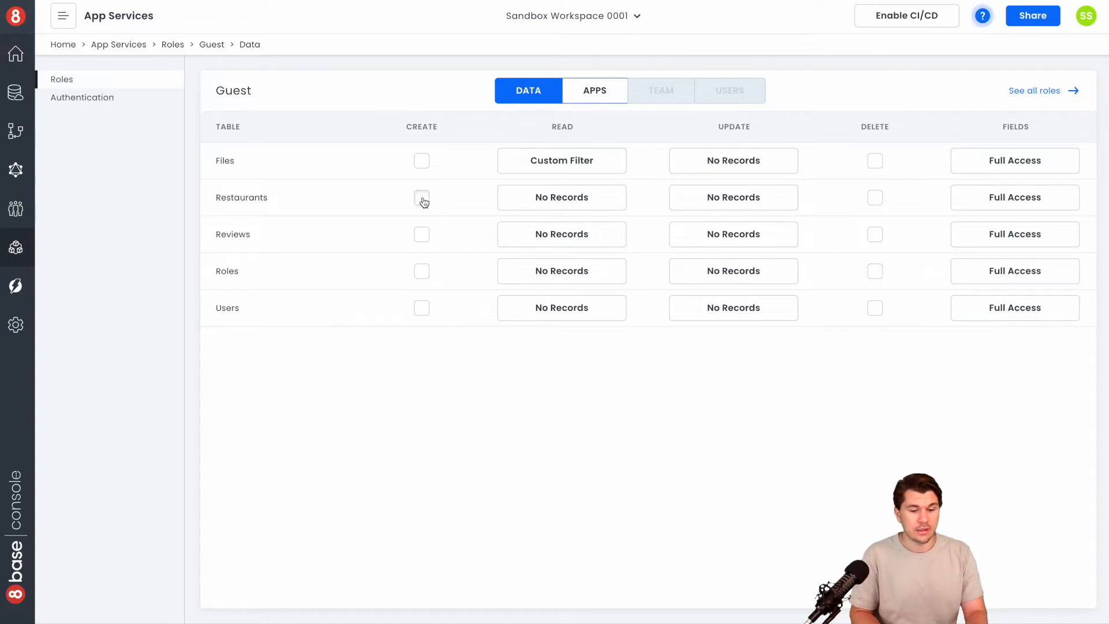
left_click(565, 197)
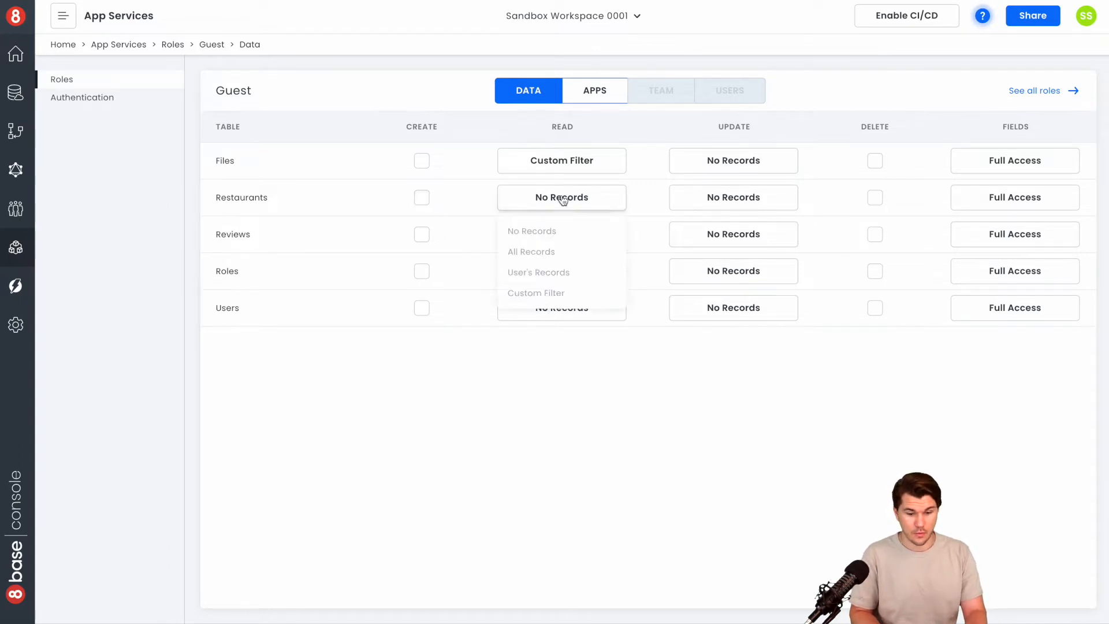
left_click(578, 252)
left_click(576, 235)
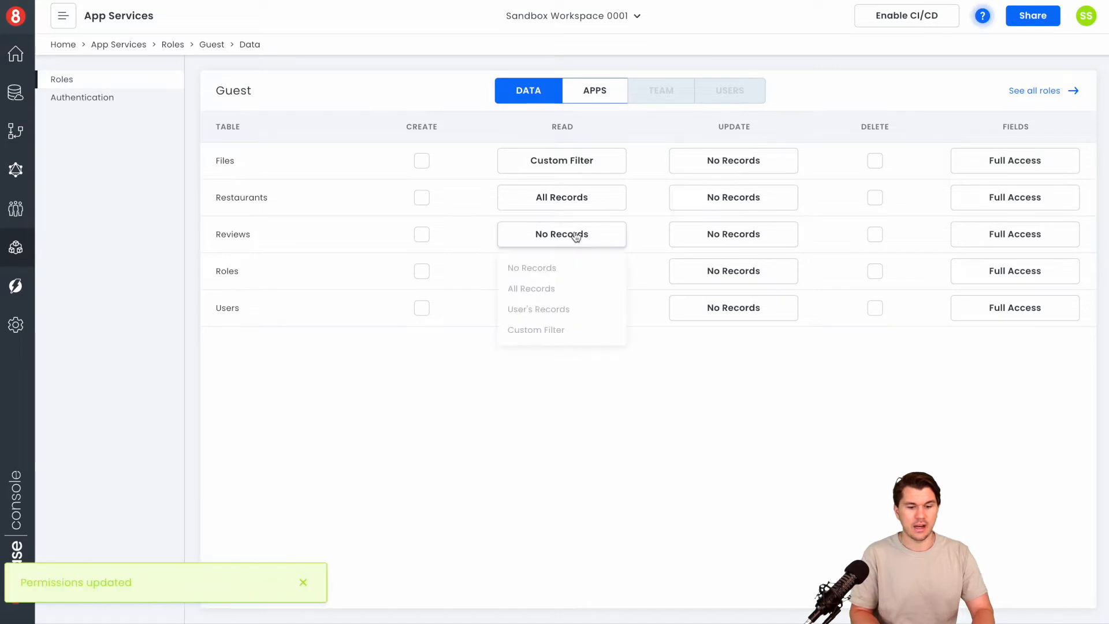
left_click(556, 289)
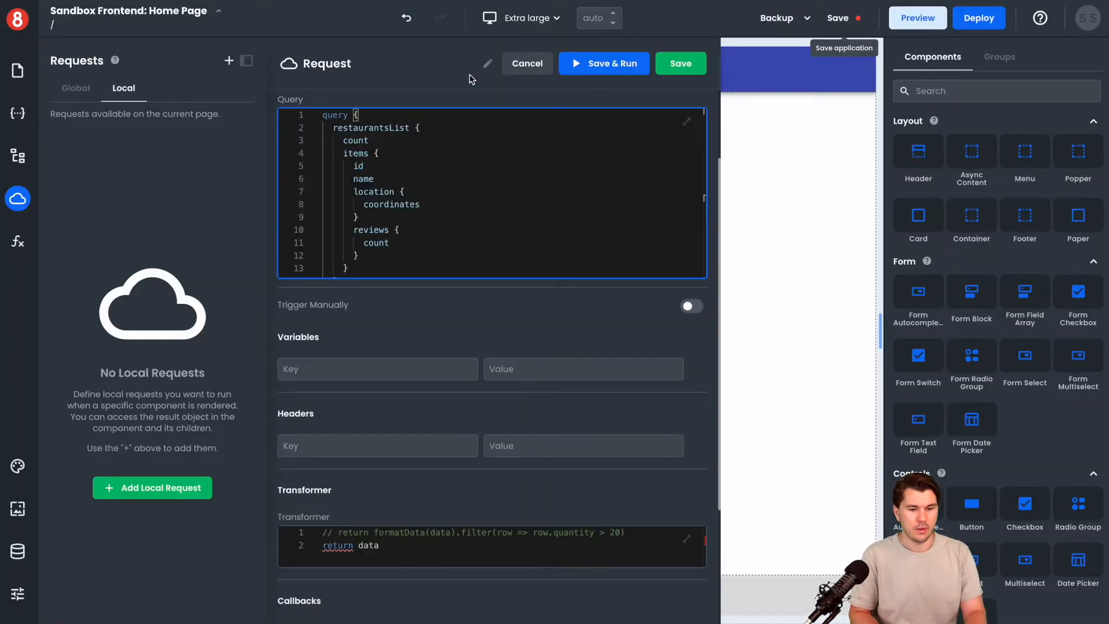
Save and run the local request in the app builder, and look through its response
left_click(613, 63)
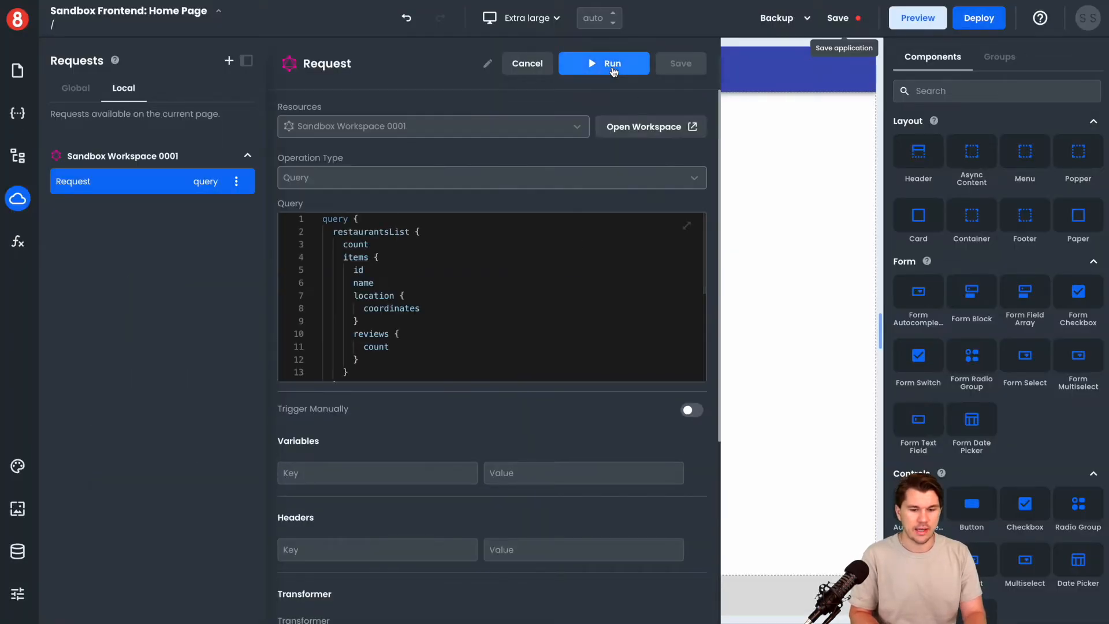
scroll(475, 311, "down", 3)
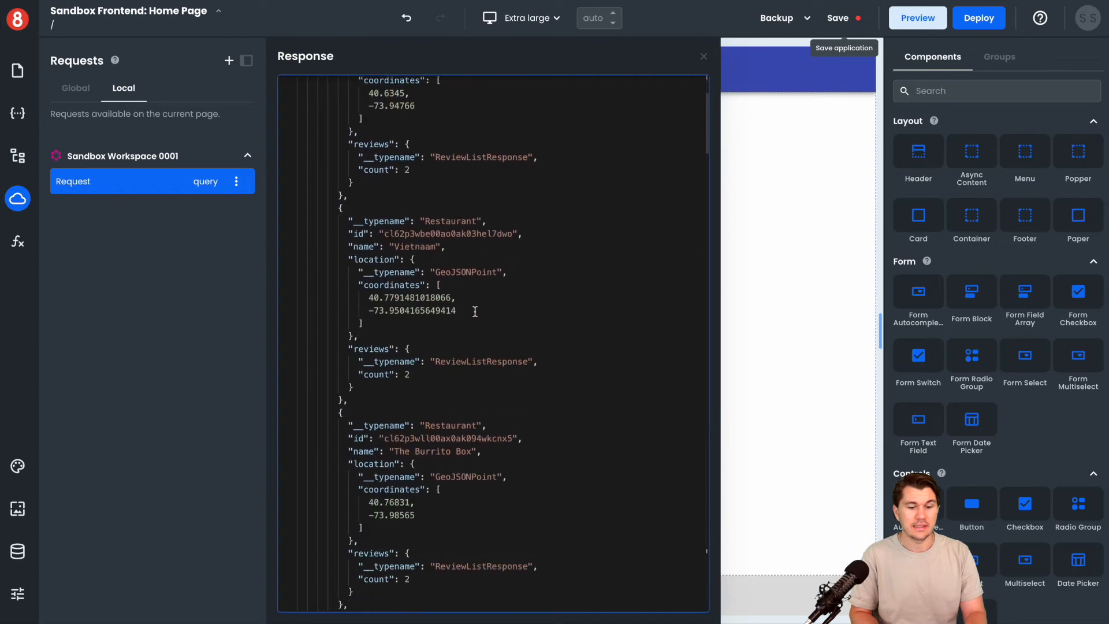
Look through the rest of the request's response and view the page's local state entries
scroll(475, 311, "up", 3)
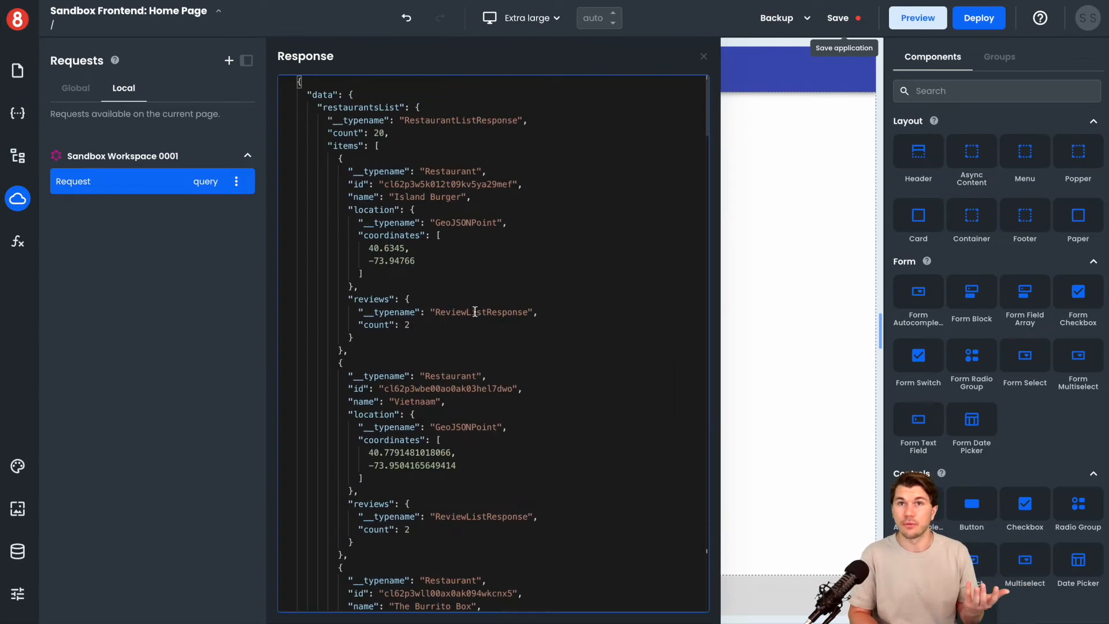
scroll(475, 311, "down", 5)
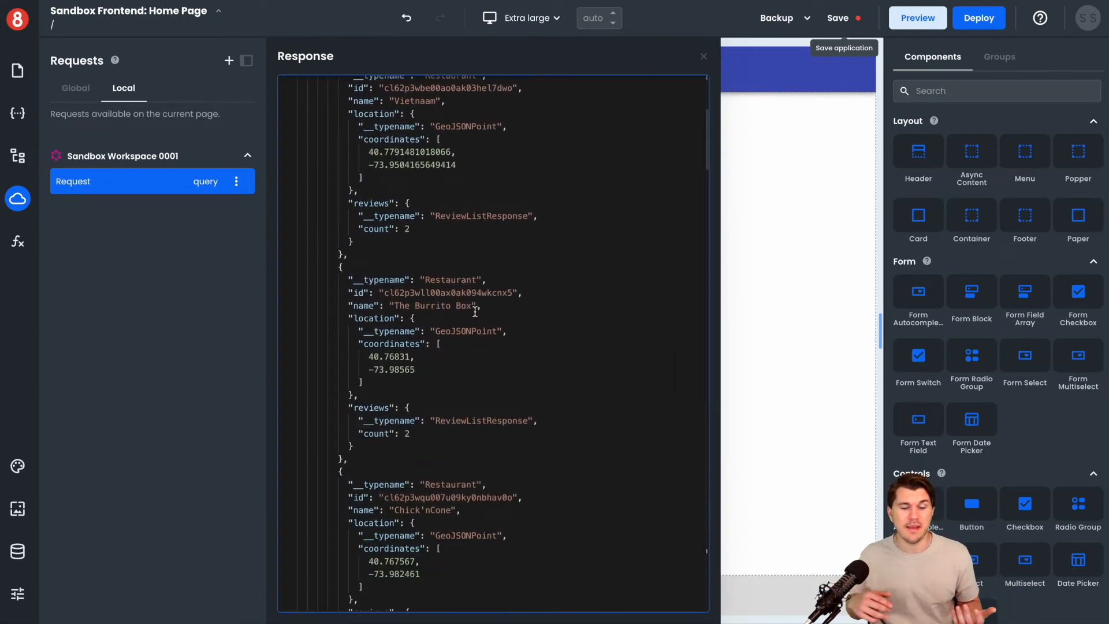
scroll(475, 311, "down", 6)
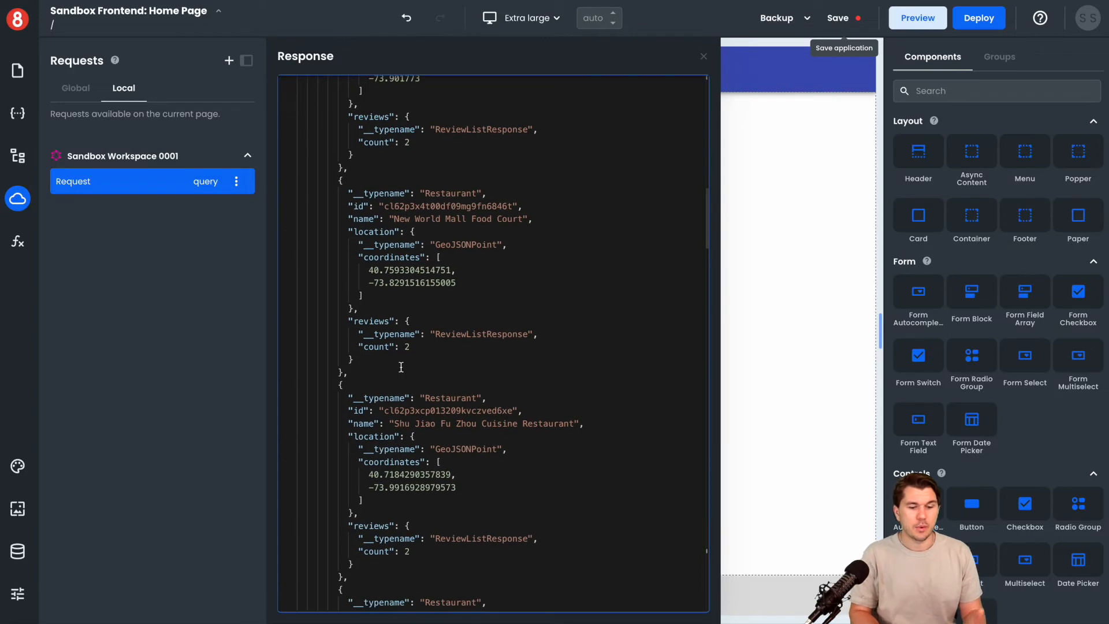
scroll(390, 372, "down", 4)
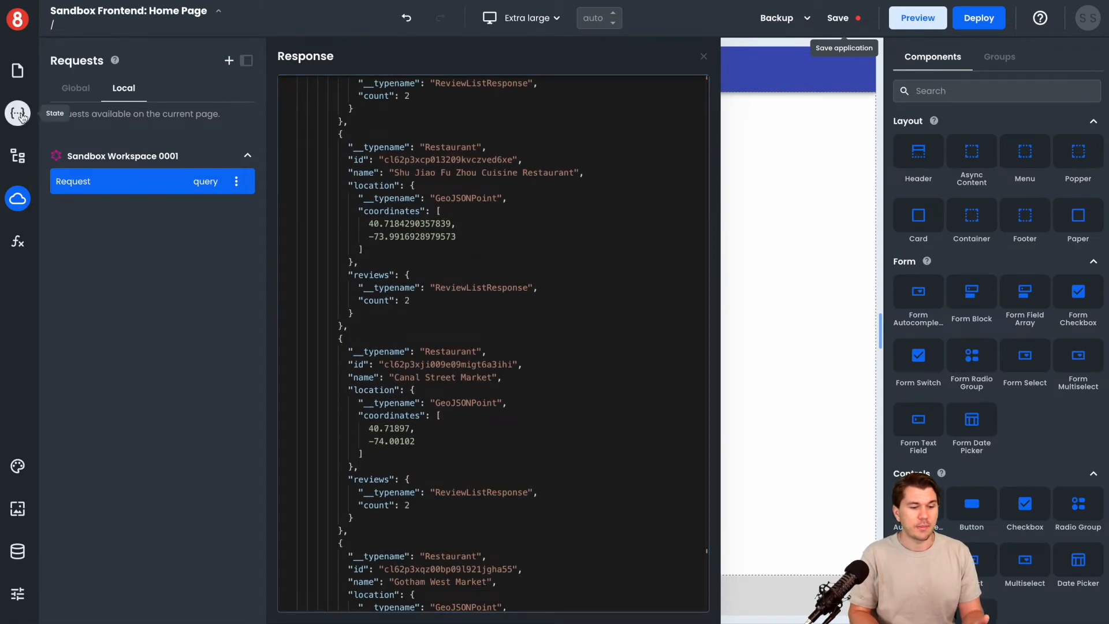
left_click(22, 118)
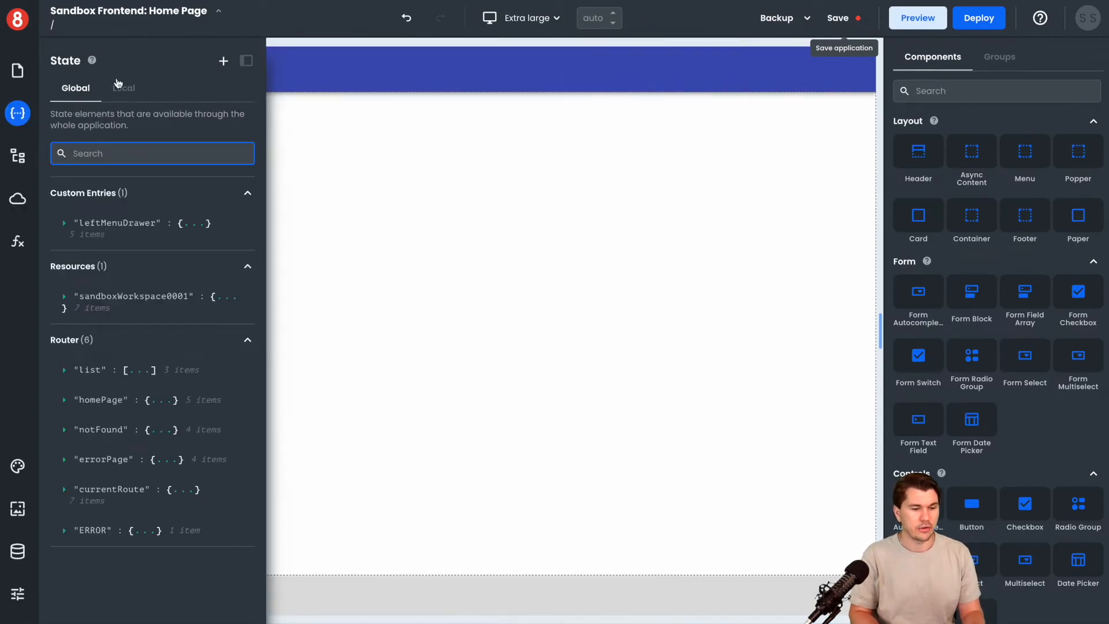
left_click(122, 88)
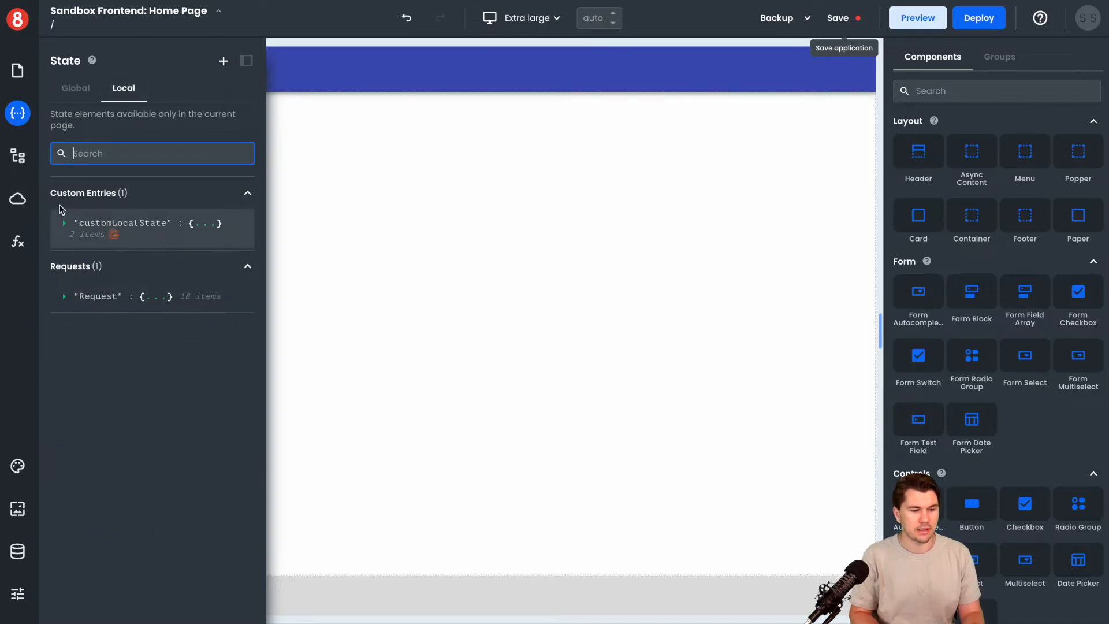
Rename the local request from the Sandbox Workspace 0001 resource as restaurantListQuery, and save and run it
left_click(17, 198)
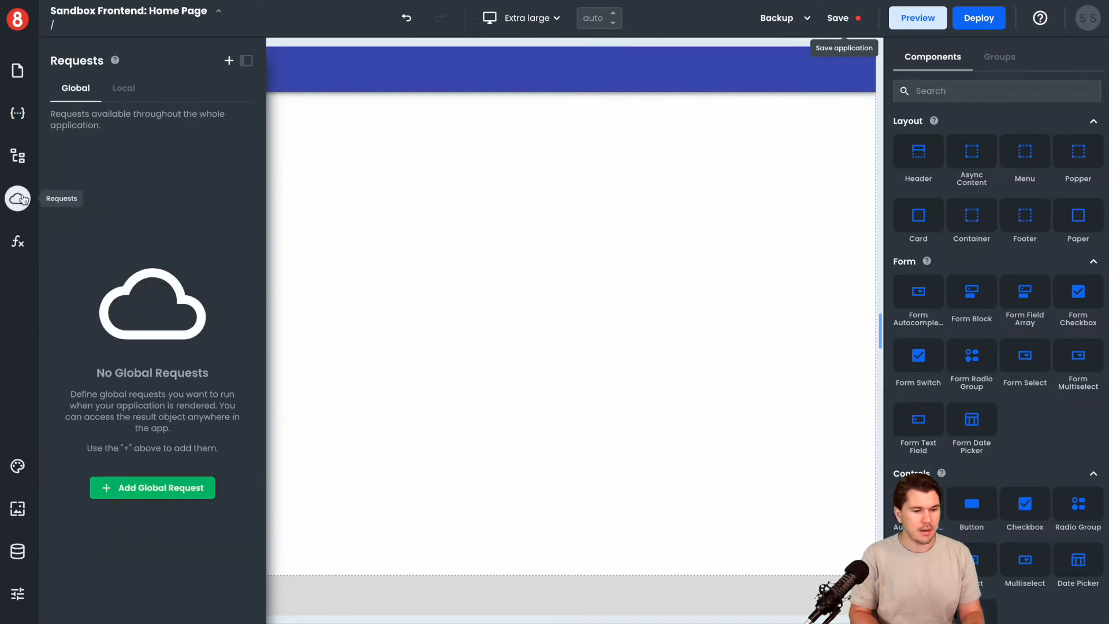
left_click(126, 88)
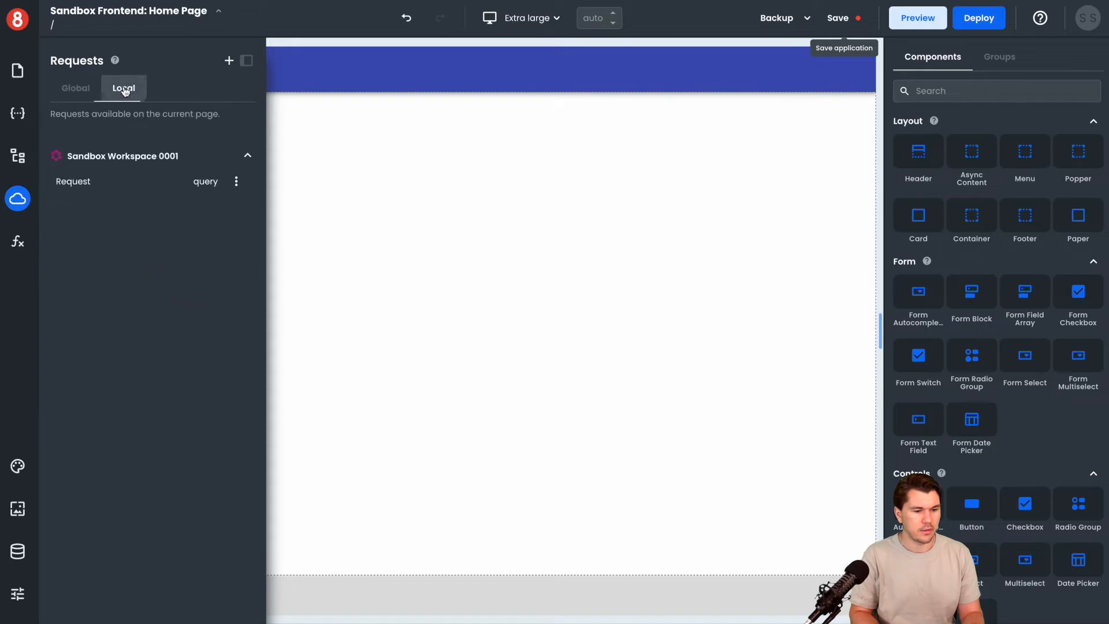
left_click(117, 179)
left_click(348, 64)
left_click_drag(364, 62, 293, 64)
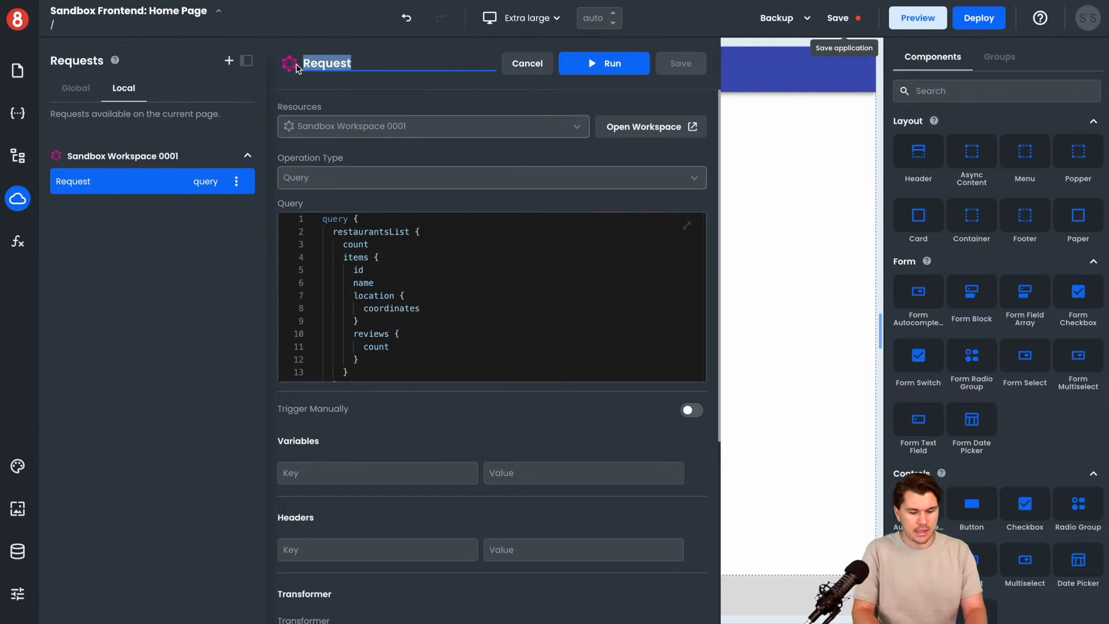
type("restaurantListQuer")
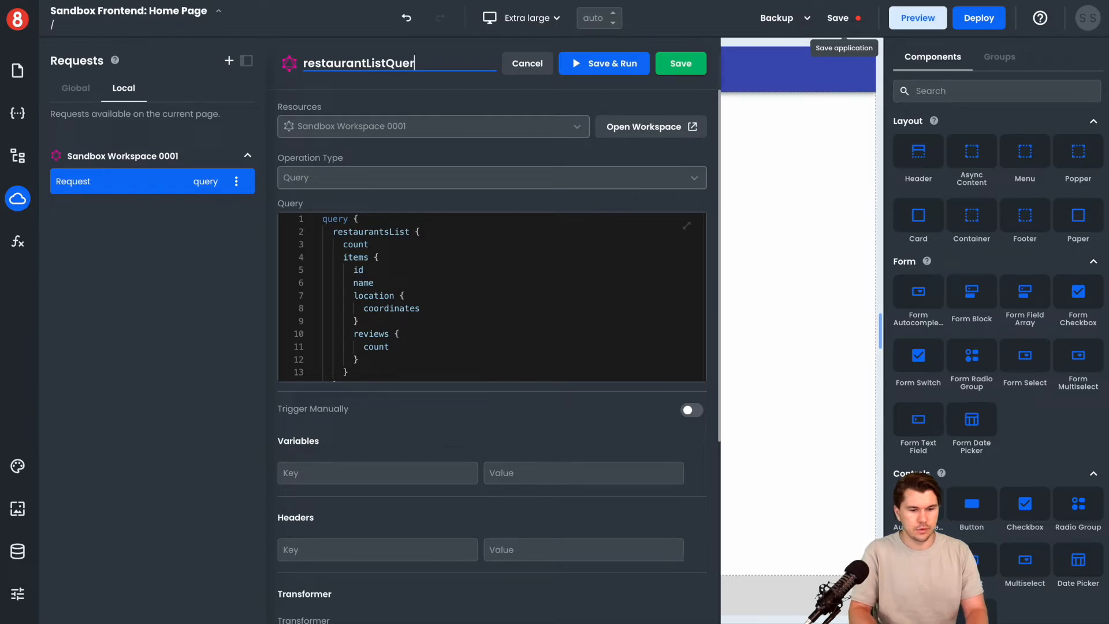
left_click(612, 67)
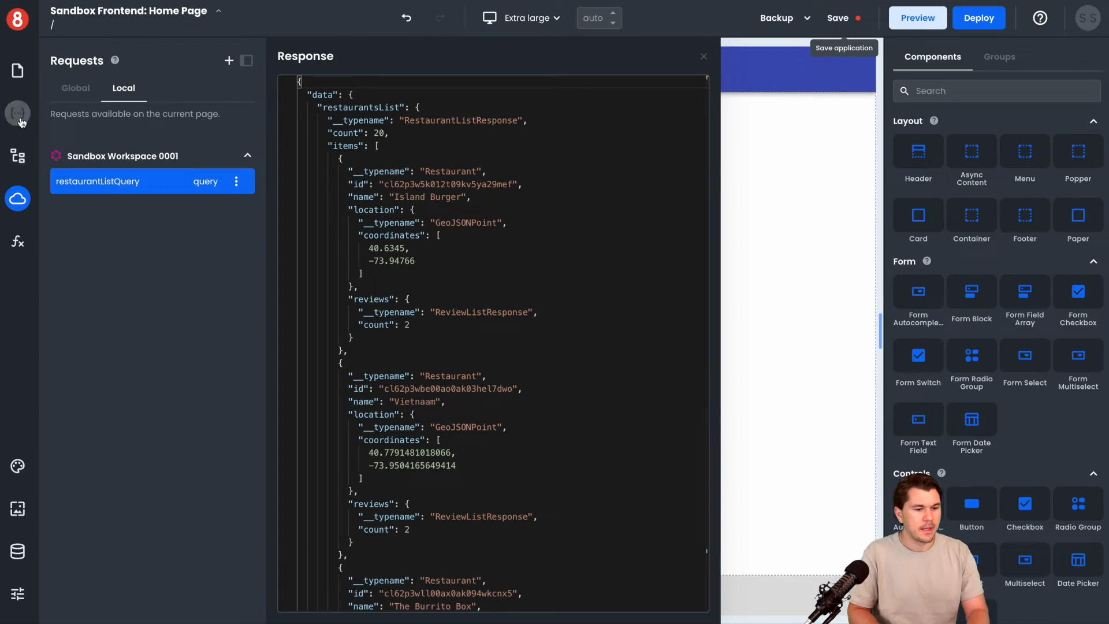
In the page's local state, expand restaurantListQuery down to the restaurantsList entry inside its data
left_click(17, 113)
left_click(123, 94)
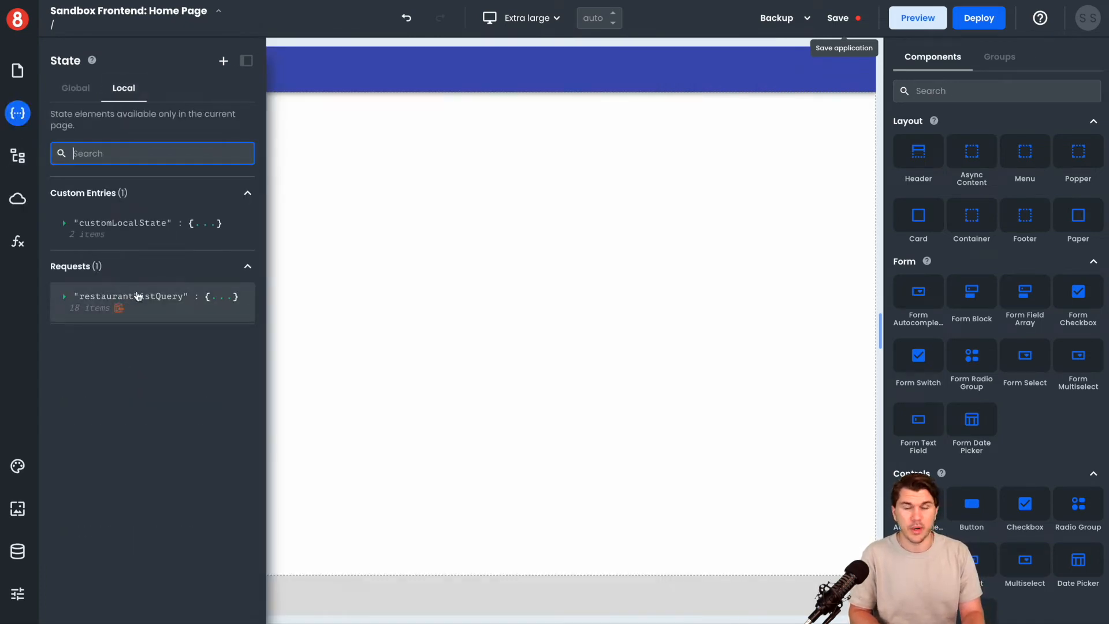
left_click(185, 302)
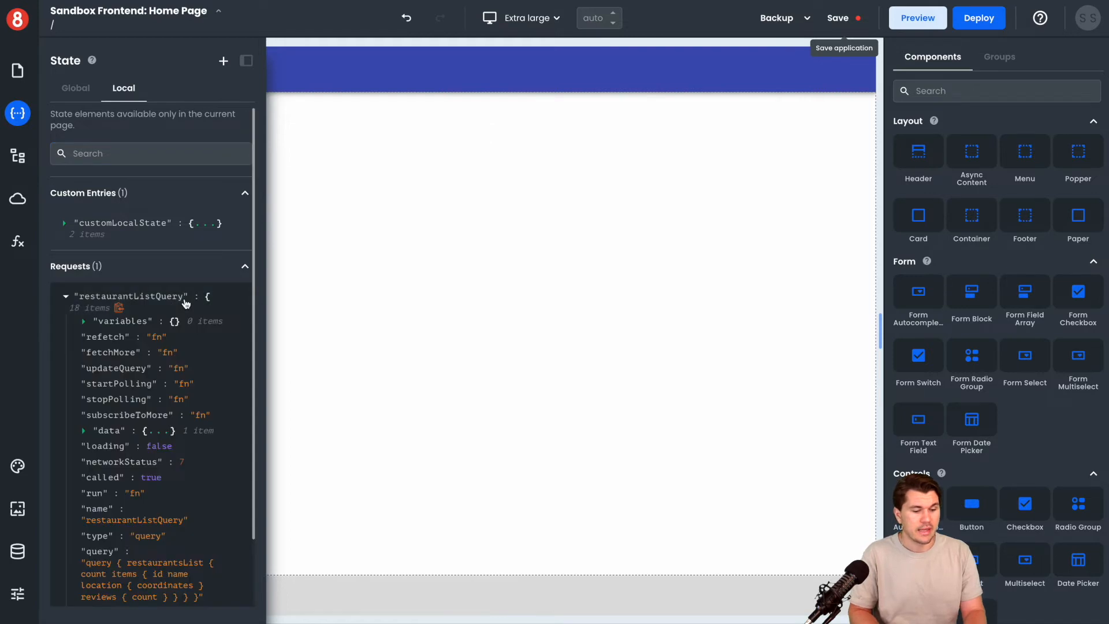
scroll(185, 303, "down", 2)
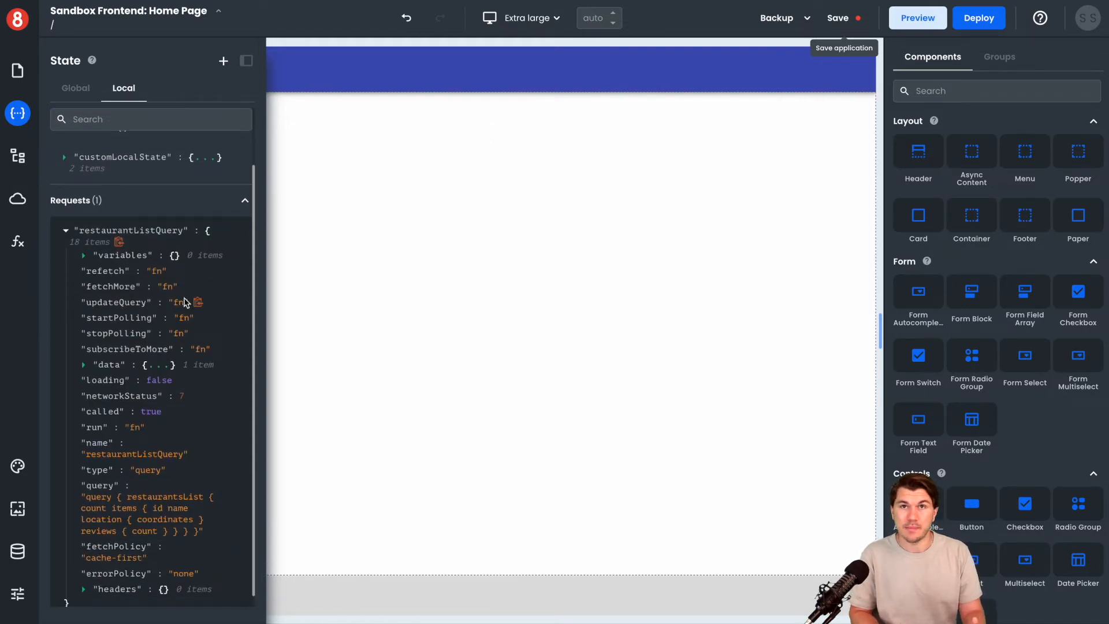
scroll(184, 302, "down", 1)
left_click(151, 353)
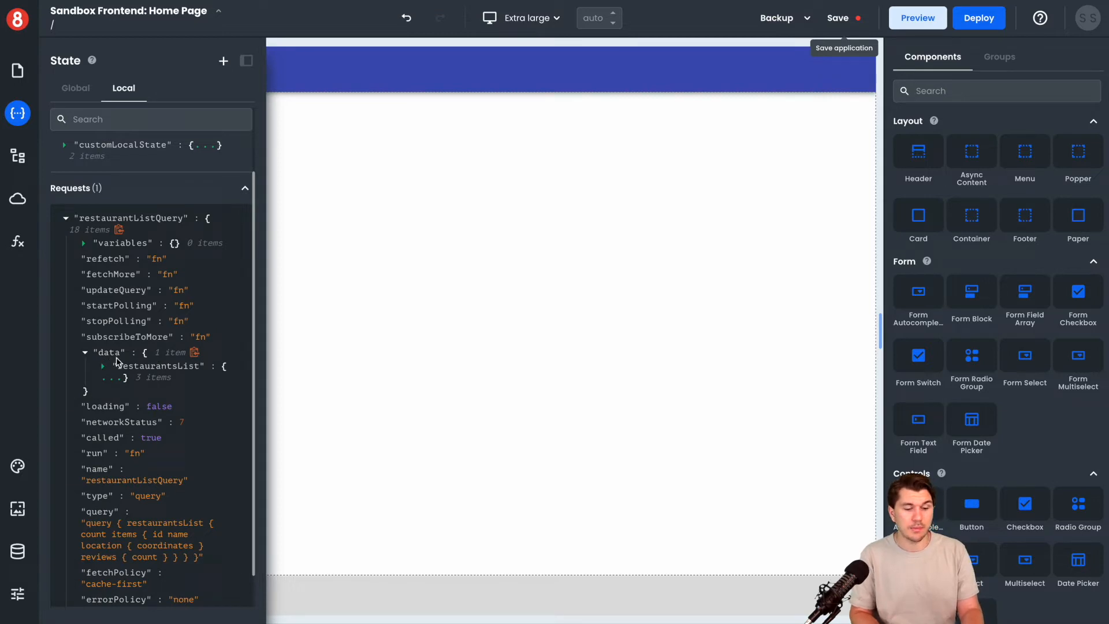
scroll(128, 358, "down", 1)
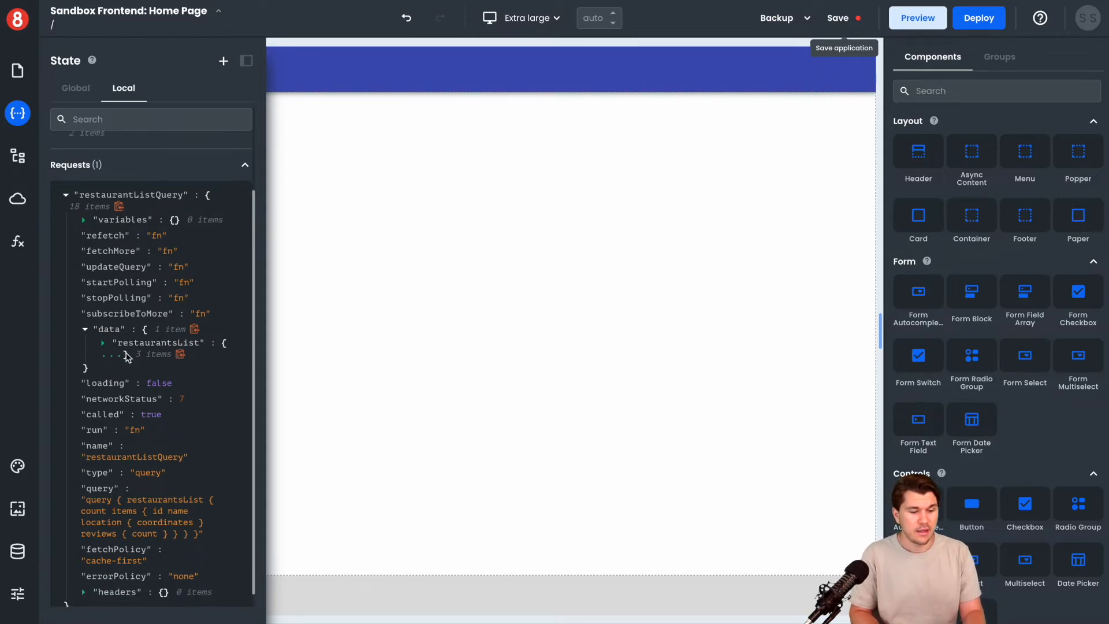
left_click(163, 351)
scroll(168, 353, "down", 2)
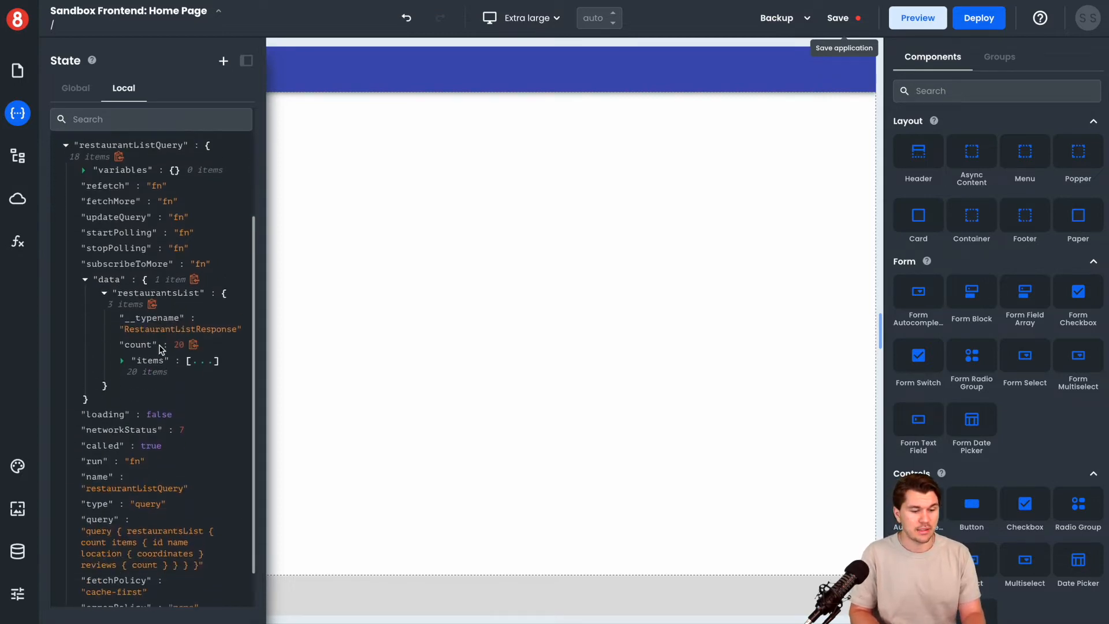
Expand the restaurantsList items array and its entry 3, and copy the reference to the whole items array
left_click(209, 349)
scroll(194, 306, "down", 5)
left_click(186, 289)
scroll(194, 338, "down", 1)
scroll(194, 339, "up", 2)
scroll(194, 339, "down", 5)
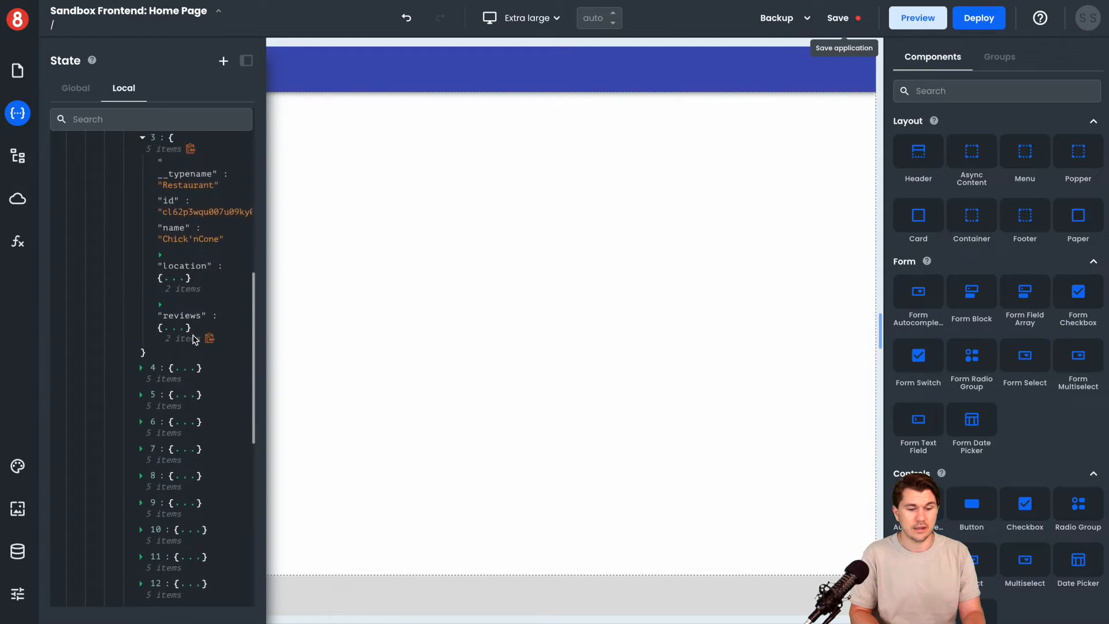
scroll(195, 339, "up", 10)
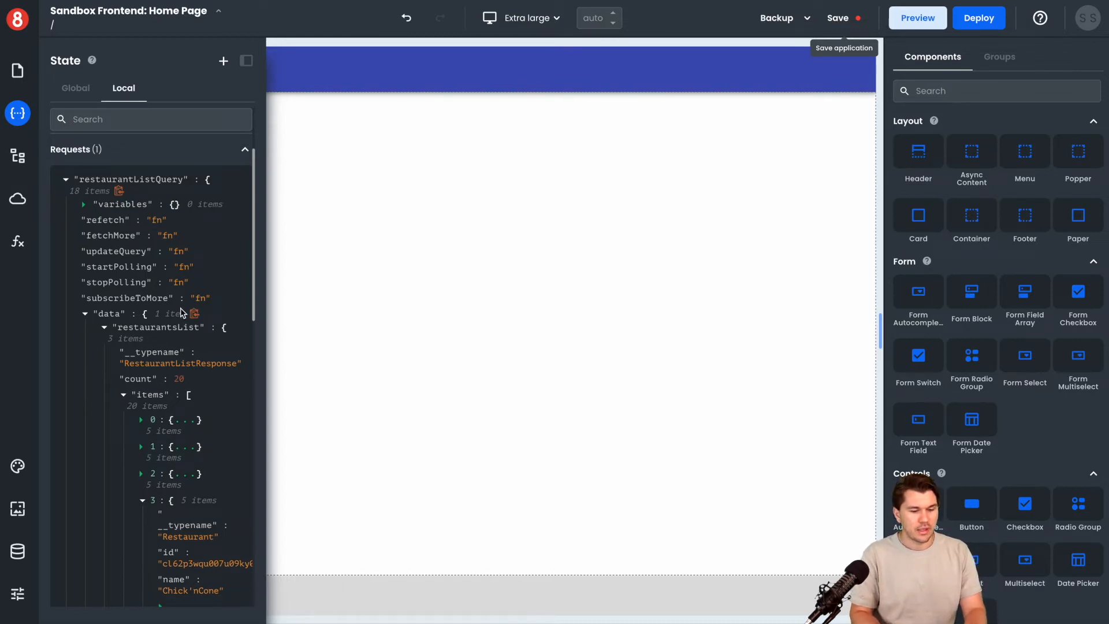
scroll(189, 374, "down", 1)
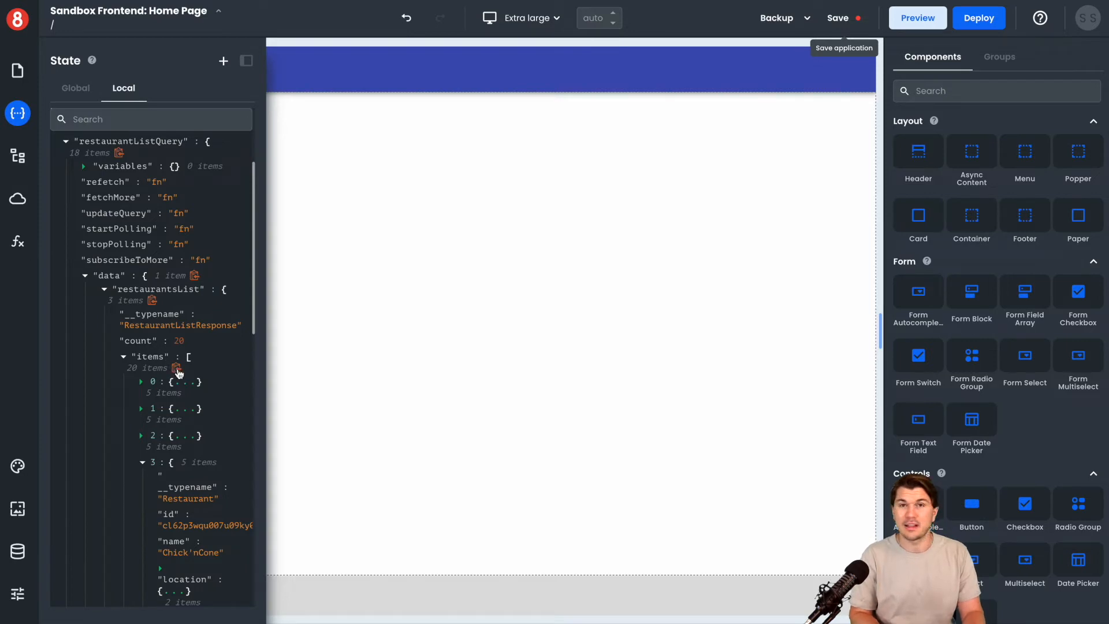
left_click(177, 369)
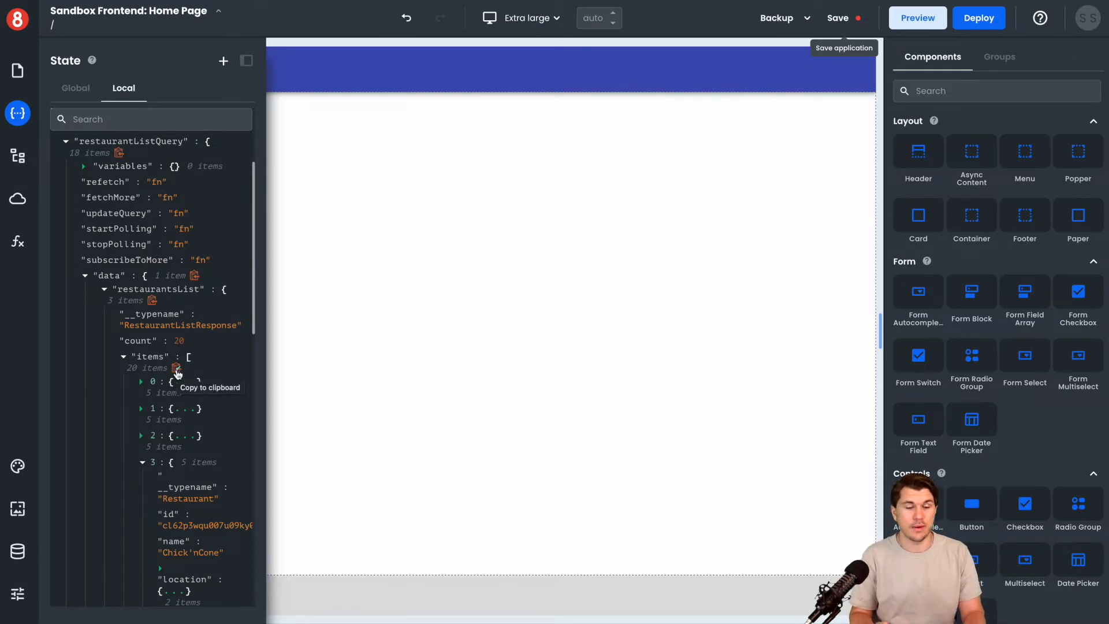
left_click(15, 121)
Place a List component in the empty page body and look through its properties
left_click(963, 91)
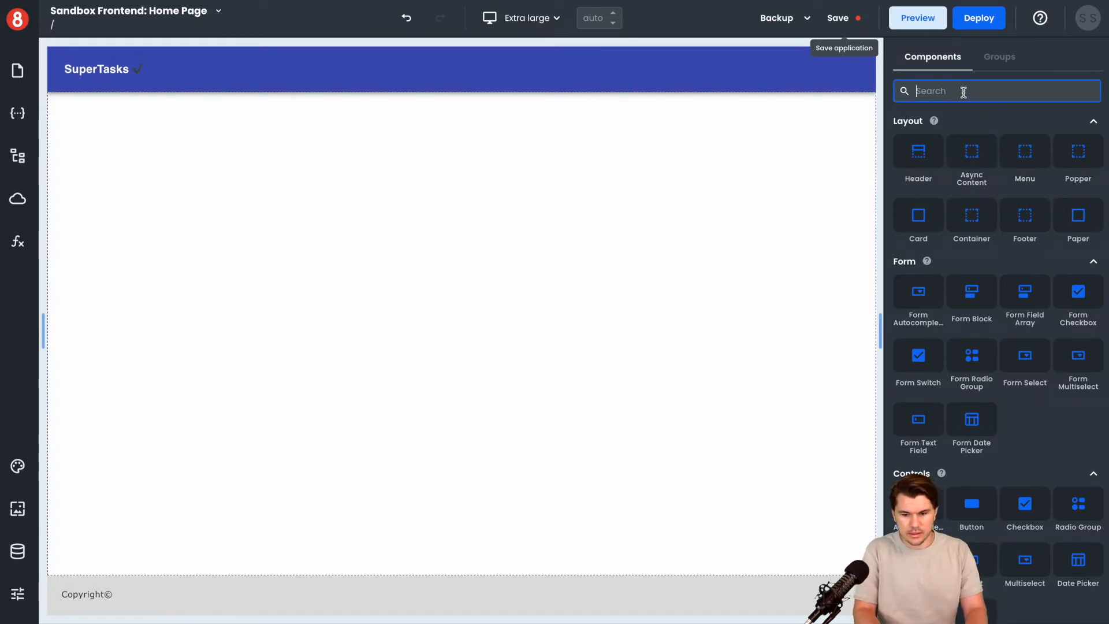
type("list")
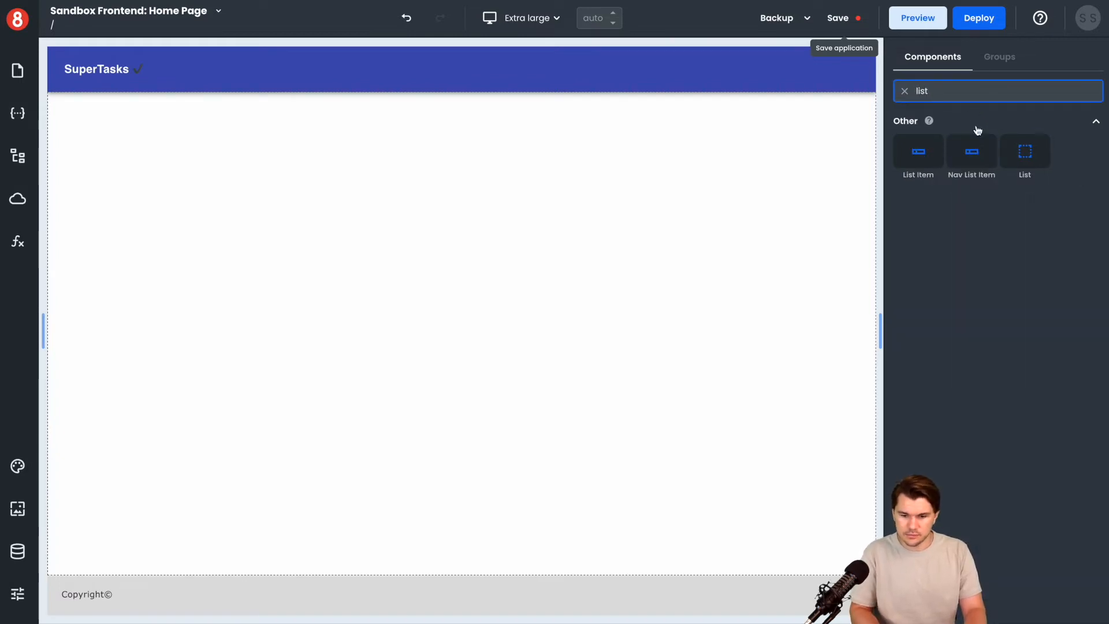
left_click_drag(1042, 156, 612, 232)
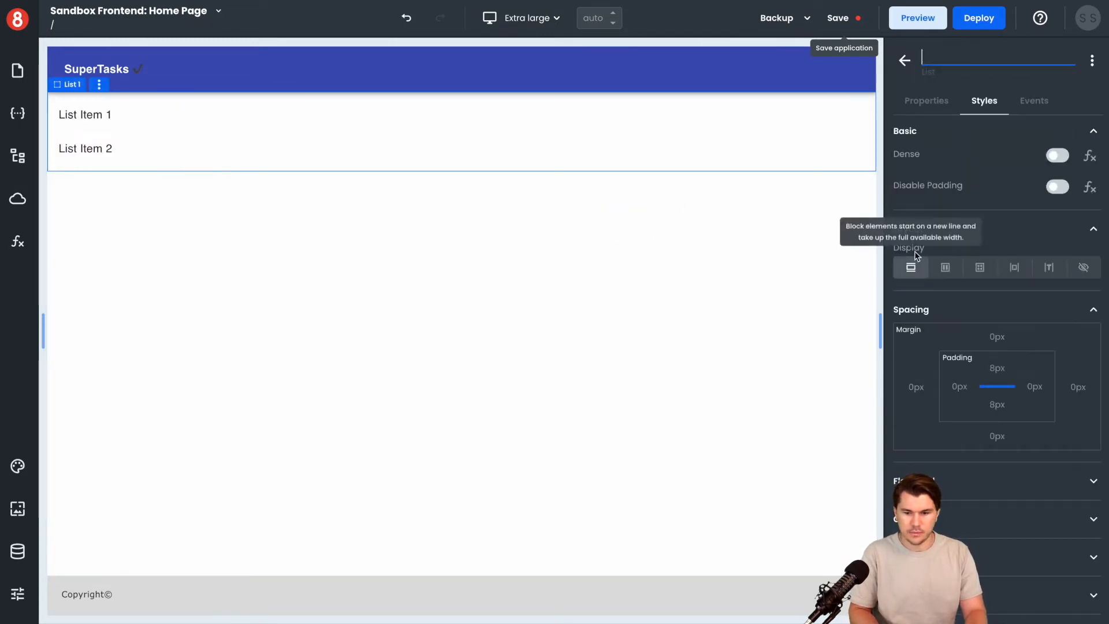
left_click(938, 104)
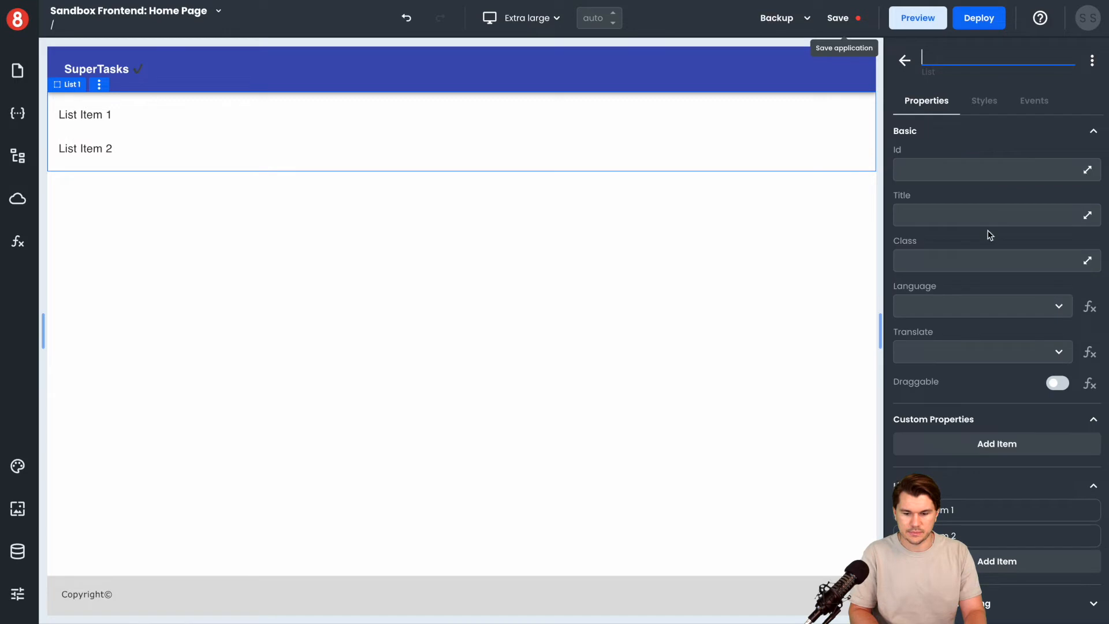
scroll(990, 234, "down", 1)
scroll(987, 235, "up", 1)
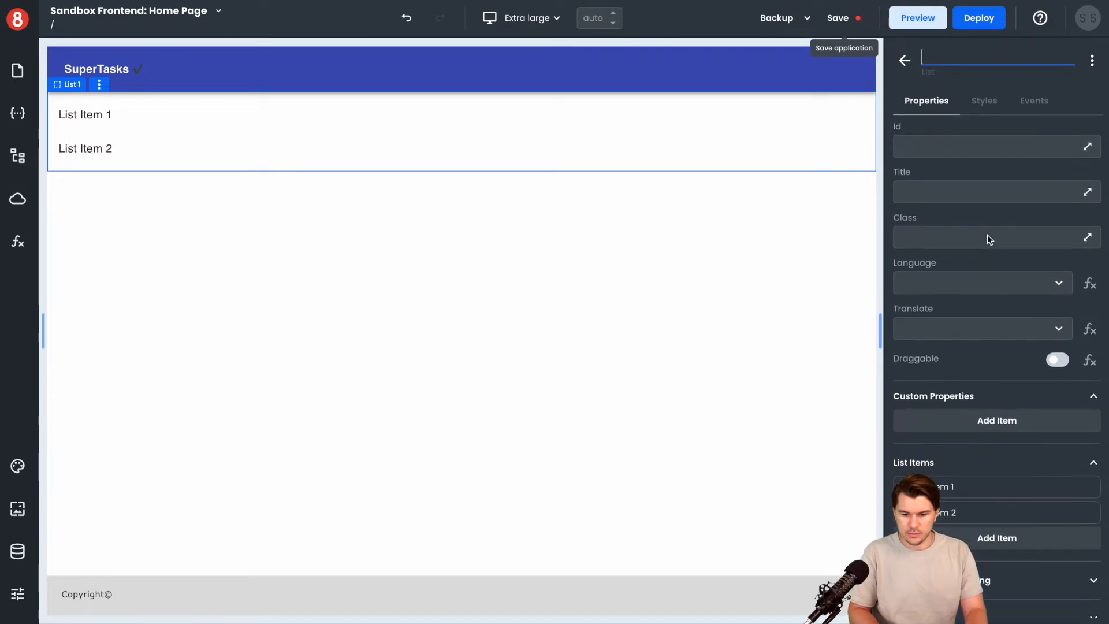
scroll(988, 234, "down", 1)
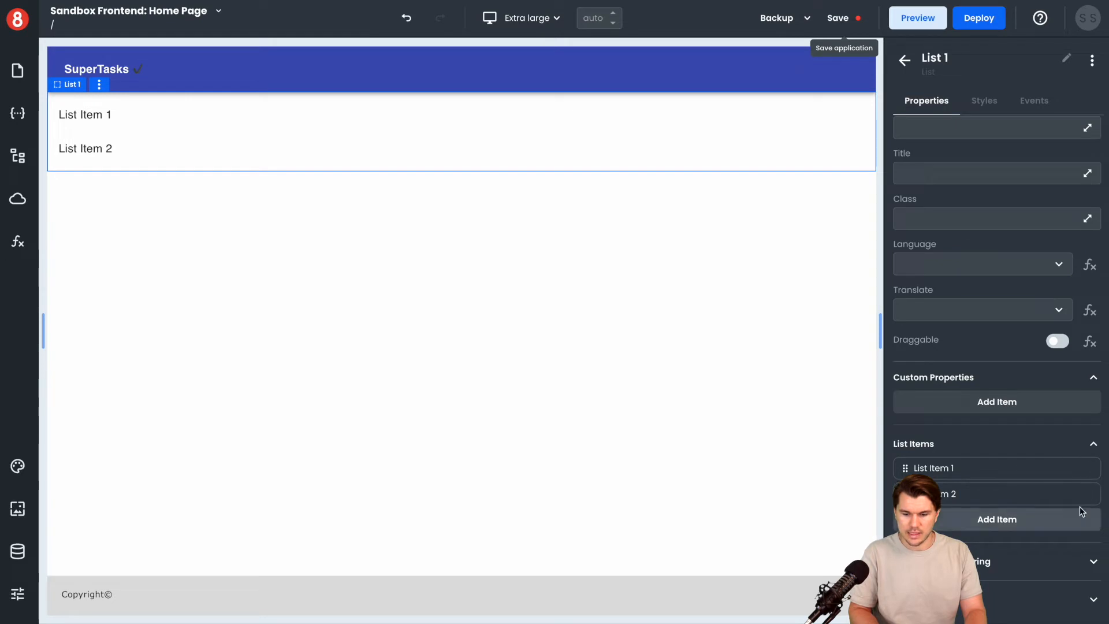
Delete the List component from the page body
left_click(99, 85)
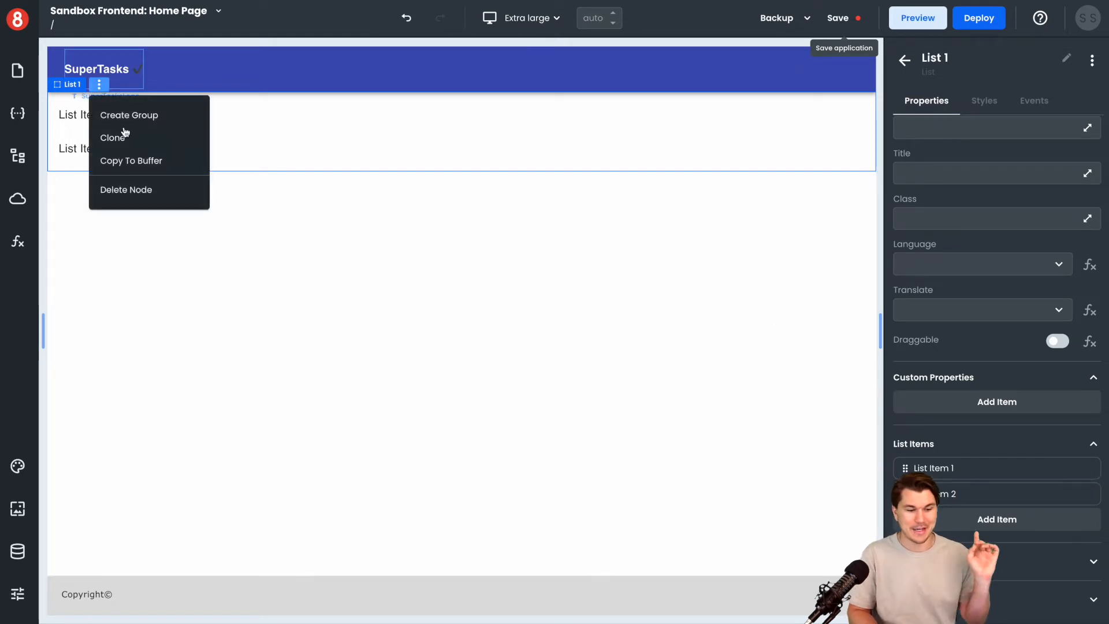
left_click(130, 190)
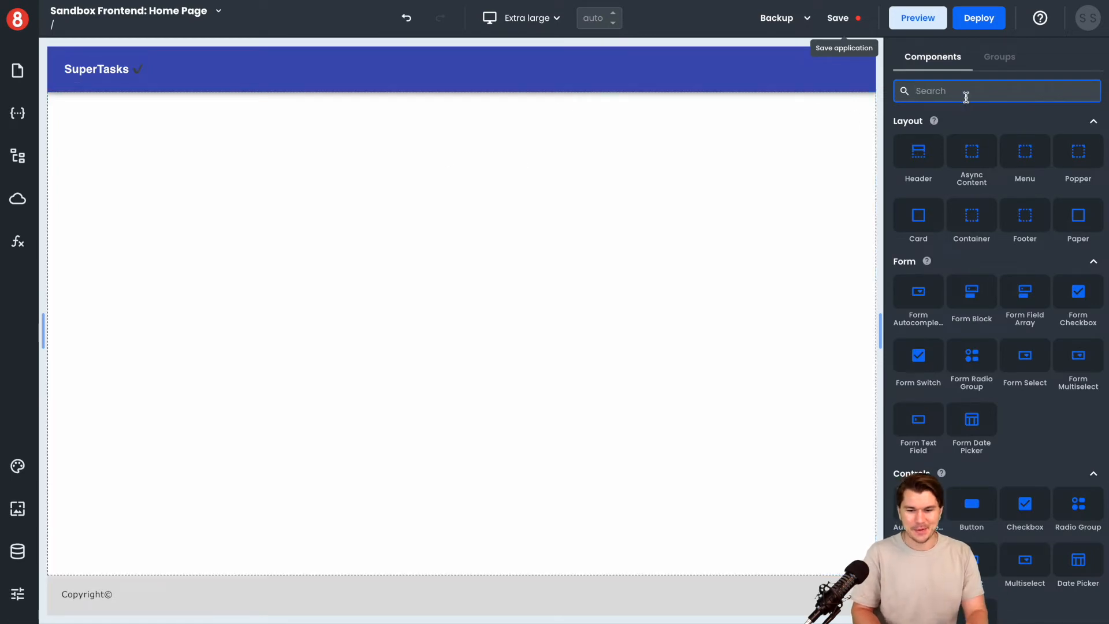
Place a Looper component in the empty page body and name it "looper"
type("lo")
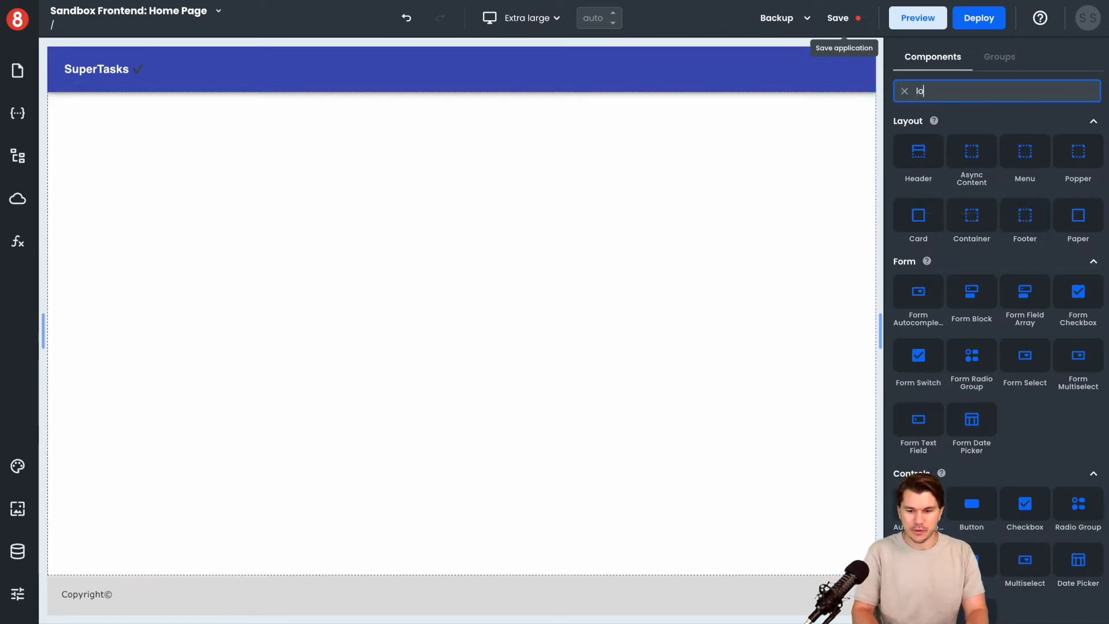
type("o")
left_click_drag(922, 157, 326, 214)
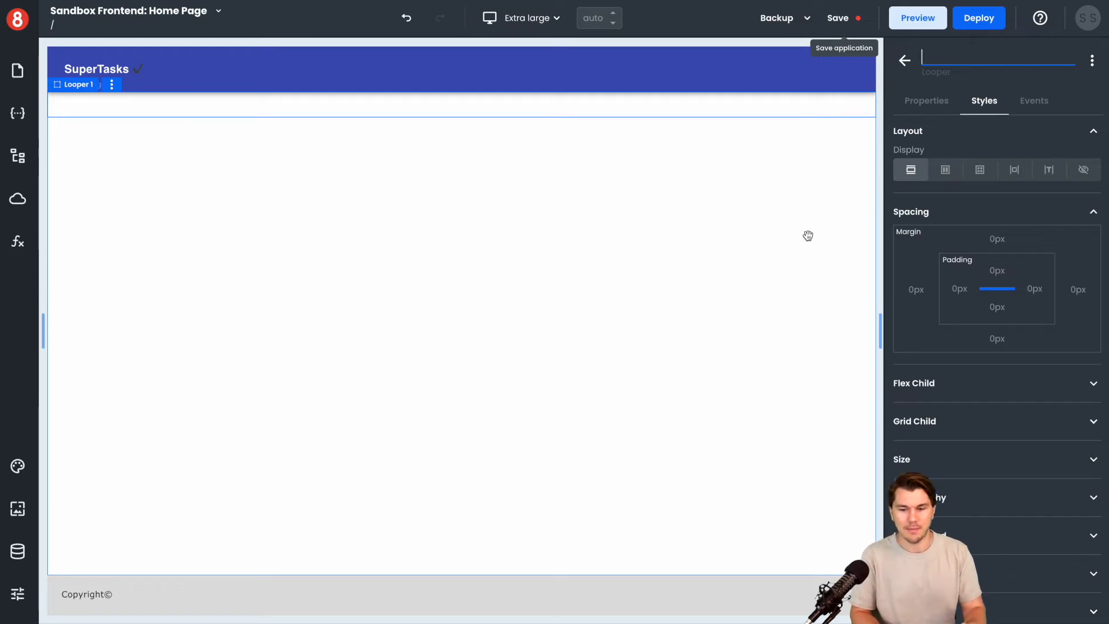
type("looper")
Set the first Basic property of the looper to the copied restaurantListQuery.data.restaurantsList items reference
left_click(927, 103)
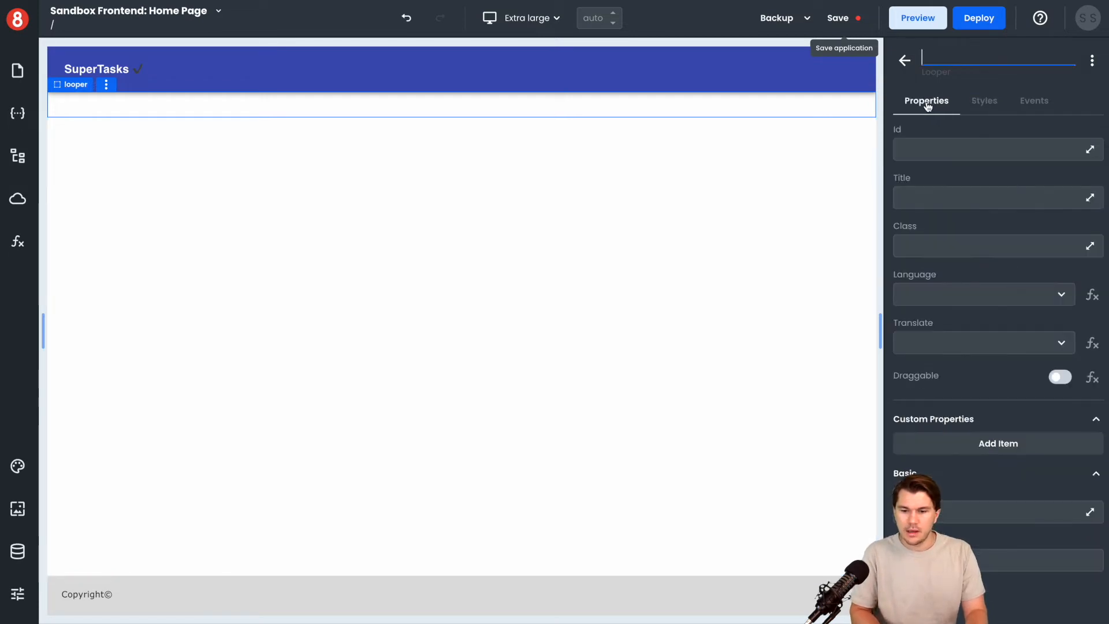
left_click(998, 512)
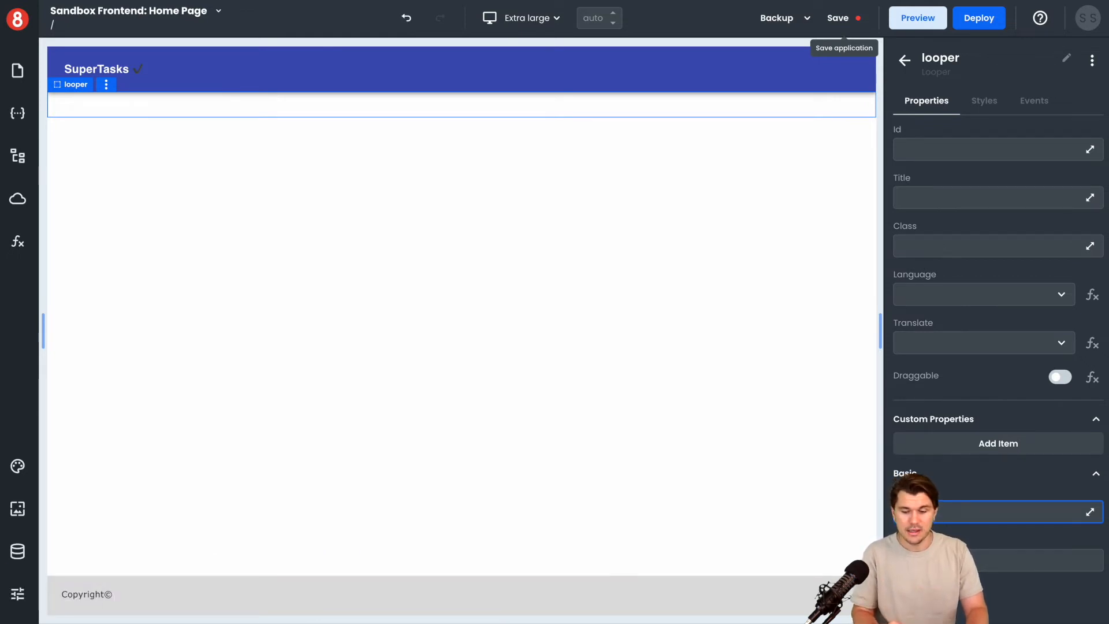
key("ctrl+v")
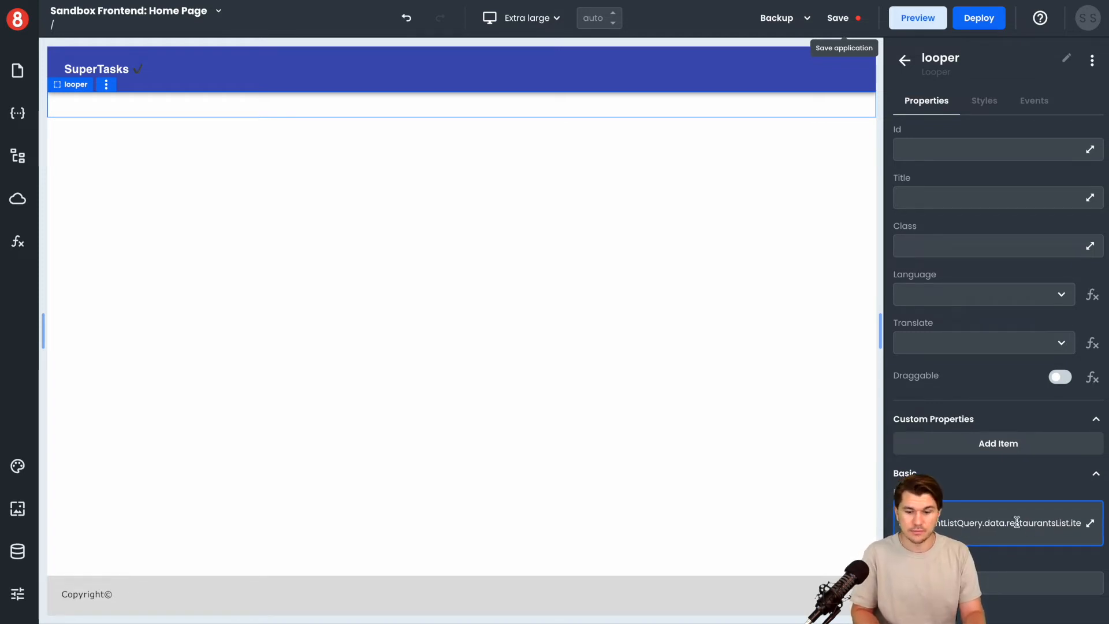
key("Tab")
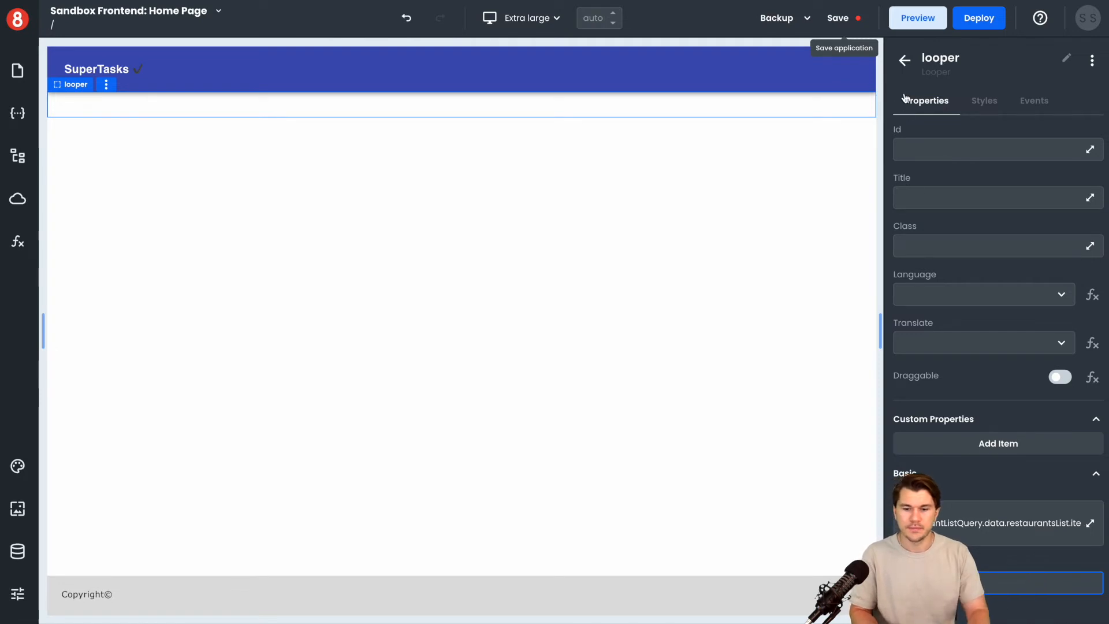
Place a Card component inside the looper and name it "cardTemplate"
left_click(902, 66)
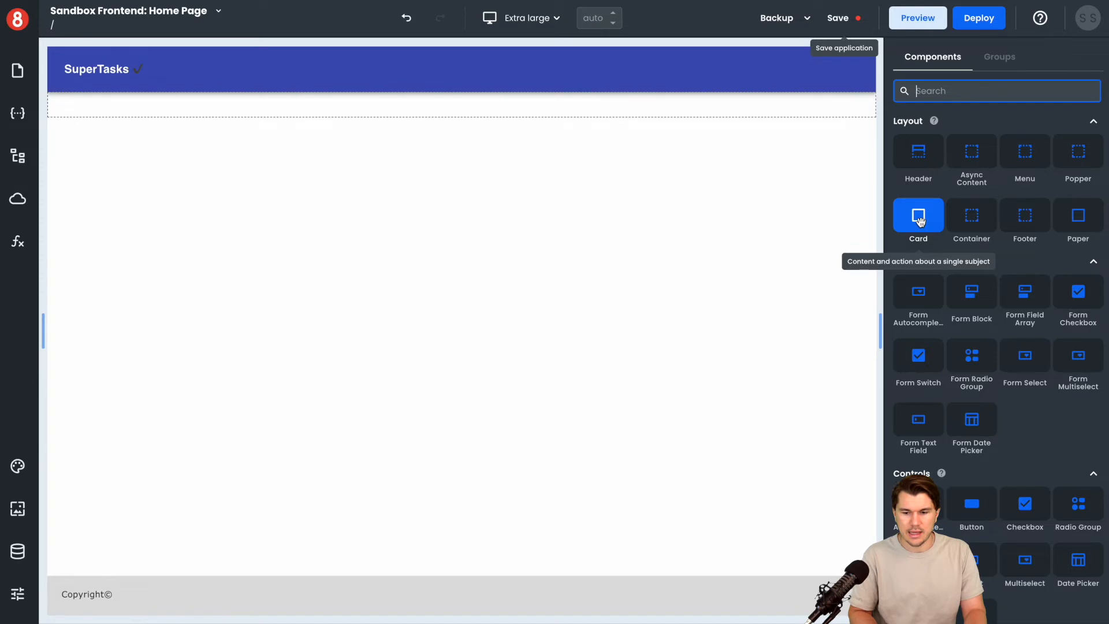
left_click_drag(919, 221, 731, 106)
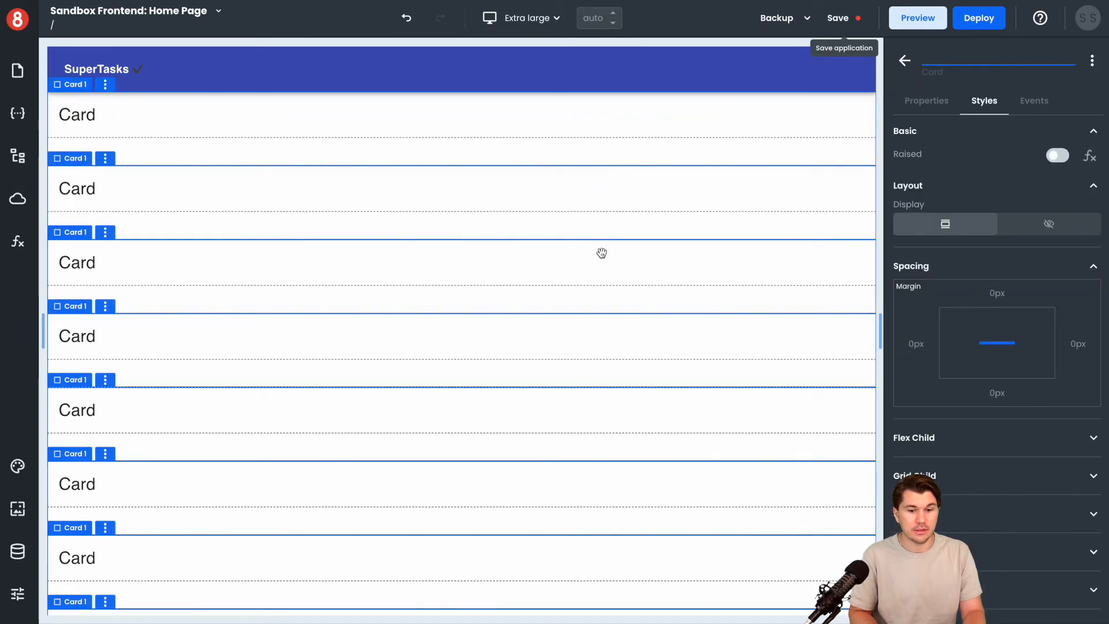
scroll(602, 252, "down", 1)
scroll(601, 252, "up", 1)
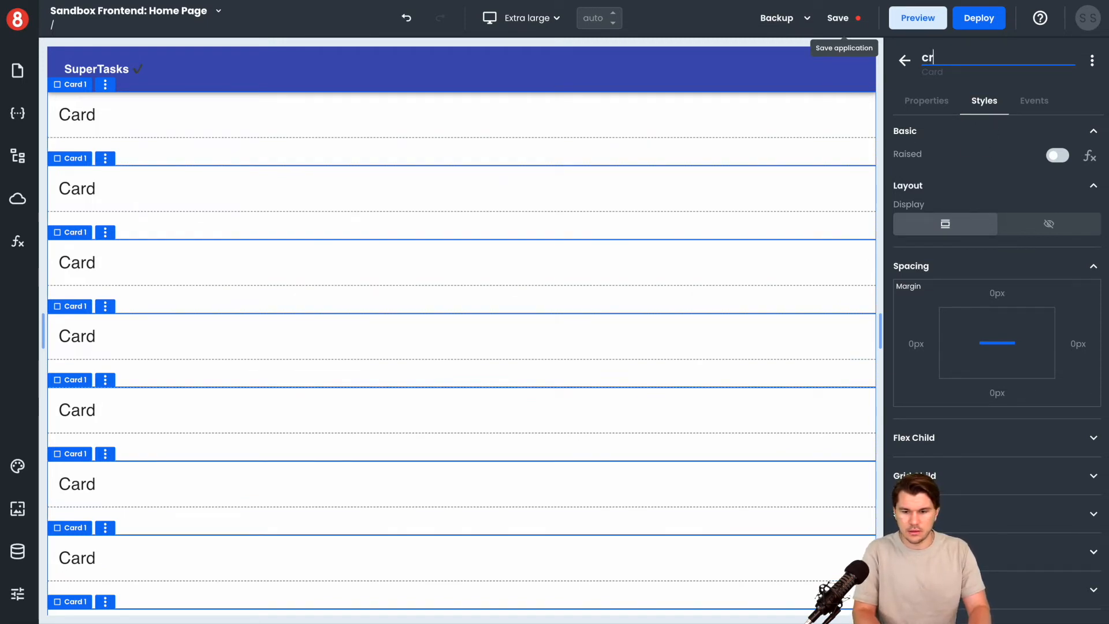
type("Template")
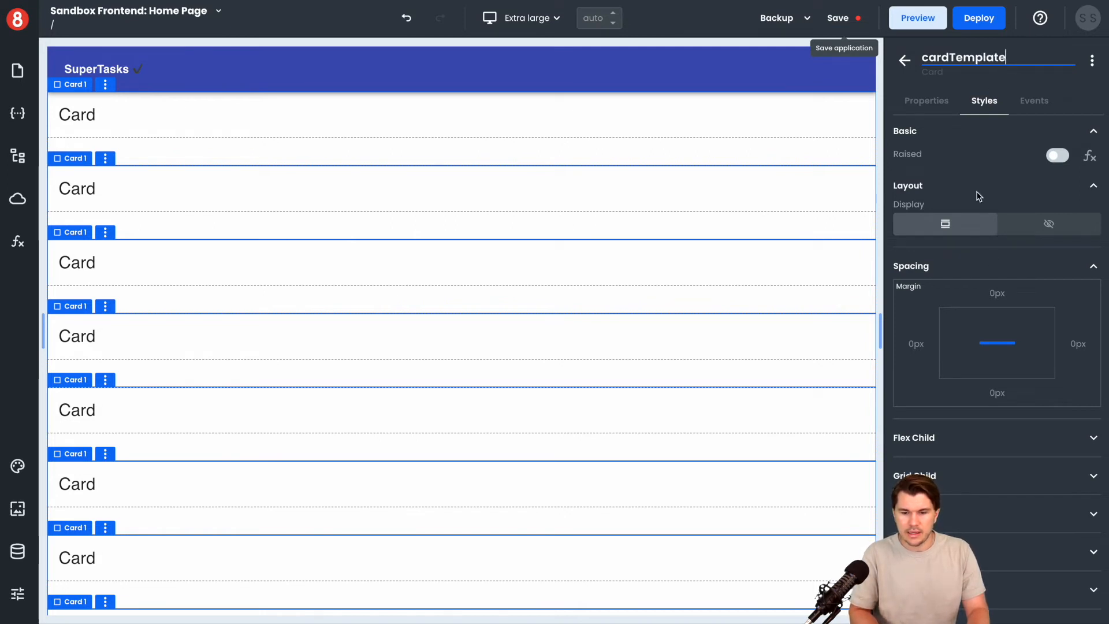
Set the cardTemplate card's width and height to 250 px each
scroll(991, 432, "down", 1)
left_click(978, 461)
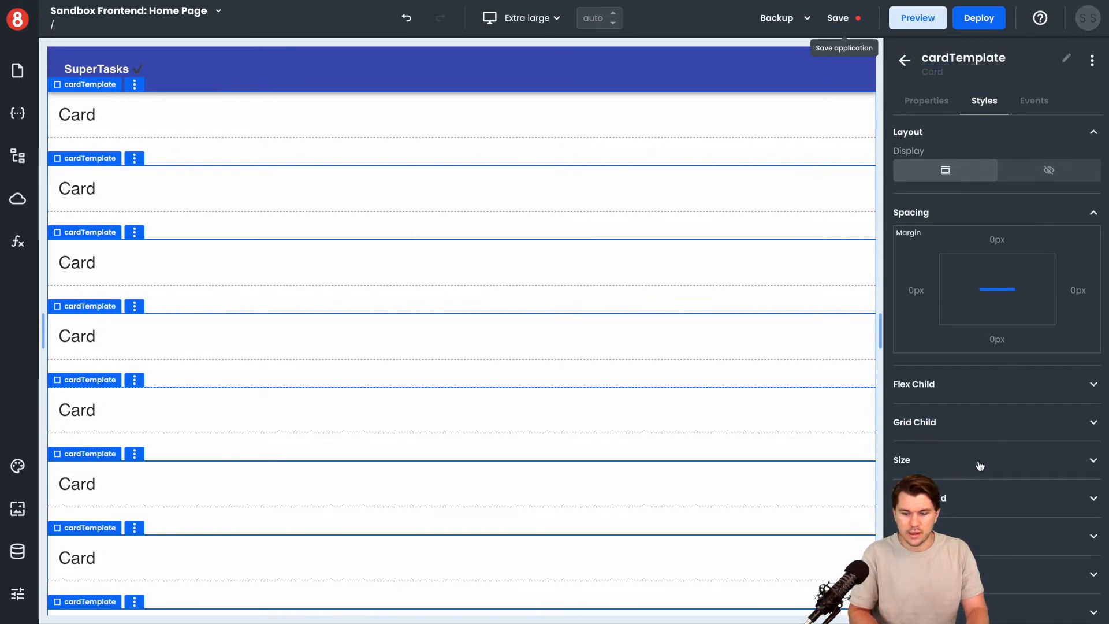
scroll(976, 456, "down", 4)
scroll(943, 295, "up", 1)
double_click(933, 288)
double_click(930, 241)
type("250")
double_click(923, 284)
type("250")
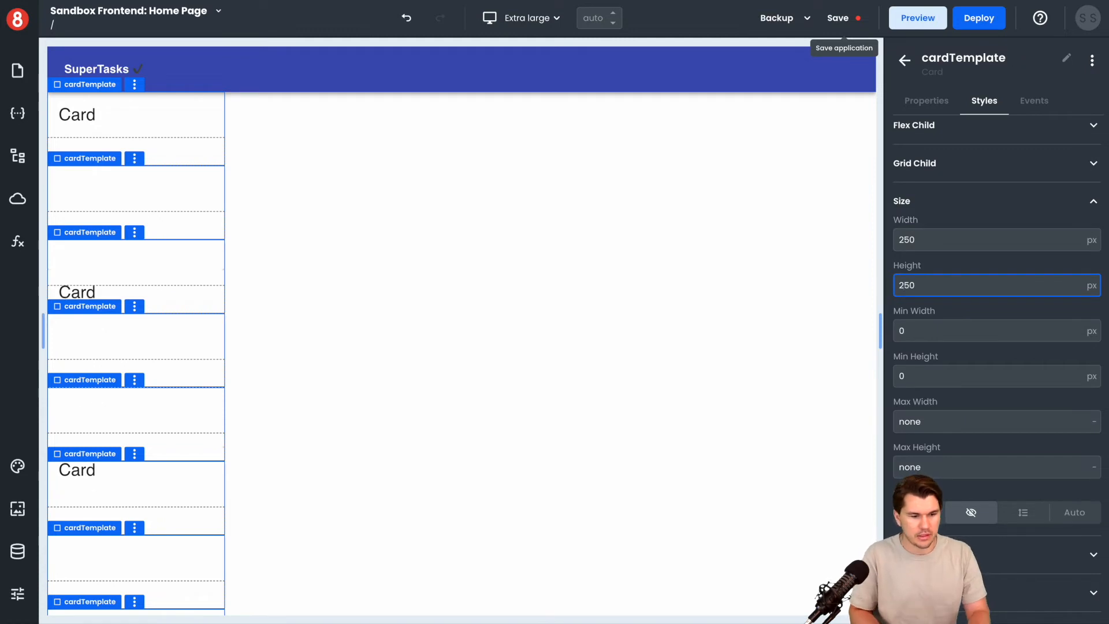
Look through the card's style sections, including Flex Child and Size
scroll(961, 248, "down", 3)
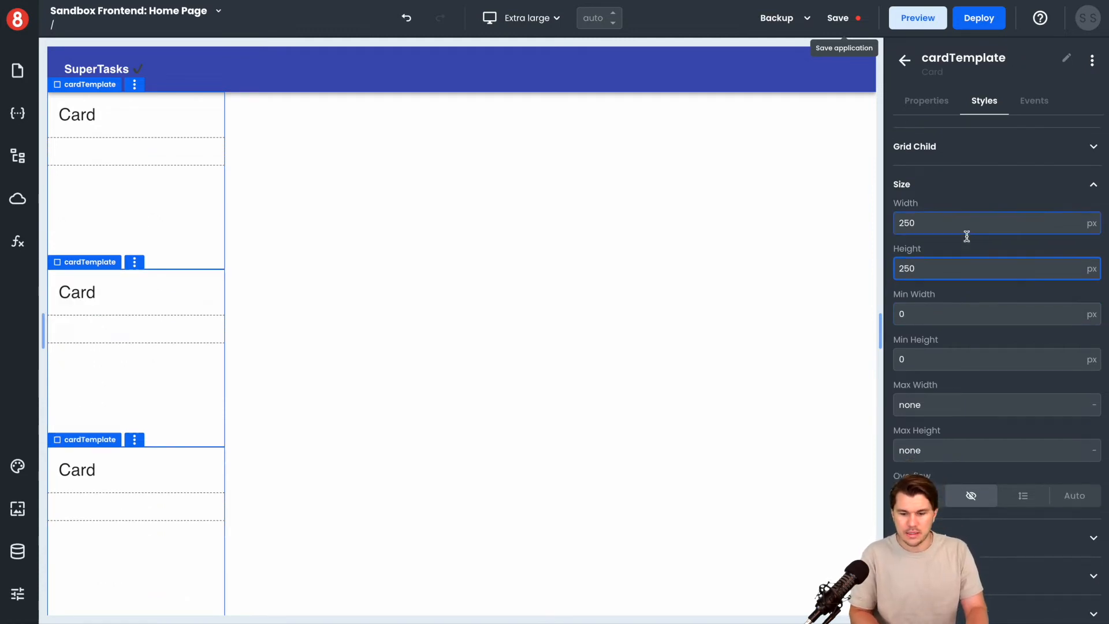
scroll(965, 272, "up", 10)
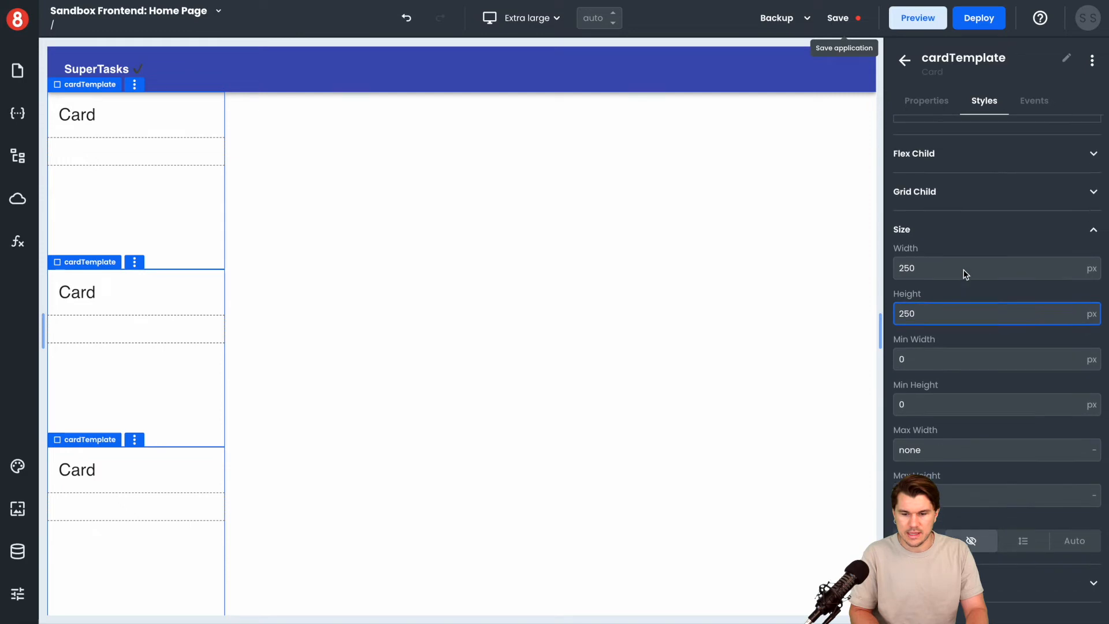
scroll(966, 275, "up", 2)
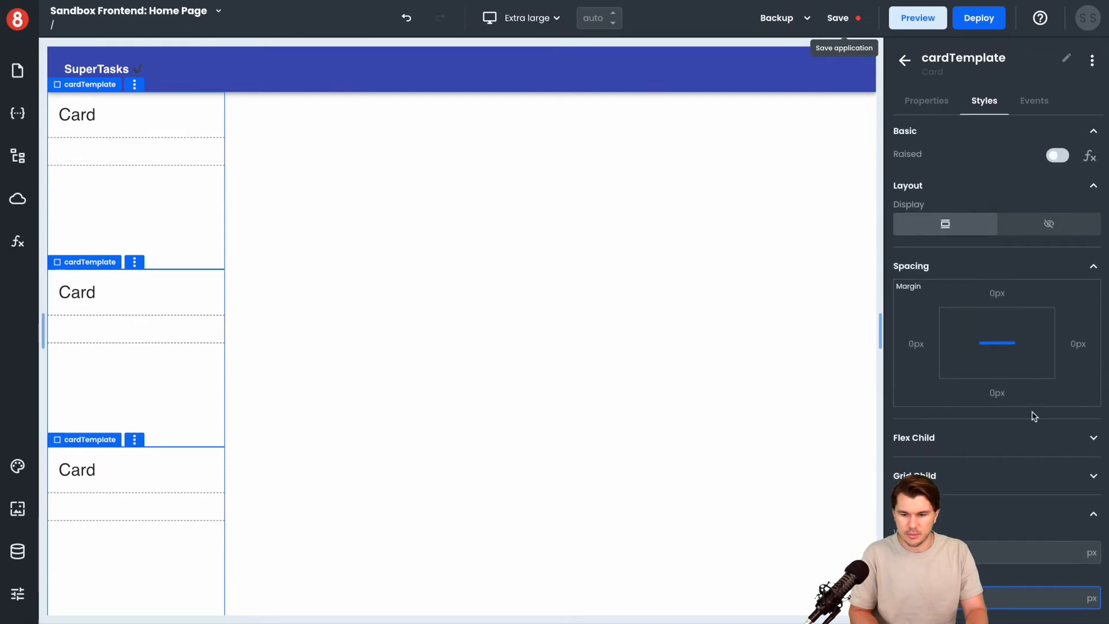
scroll(1026, 411, "down", 2)
left_click(1012, 408)
scroll(1010, 408, "down", 4)
left_click(1001, 485)
scroll(1001, 486, "down", 17)
scroll(1002, 491, "down", 5)
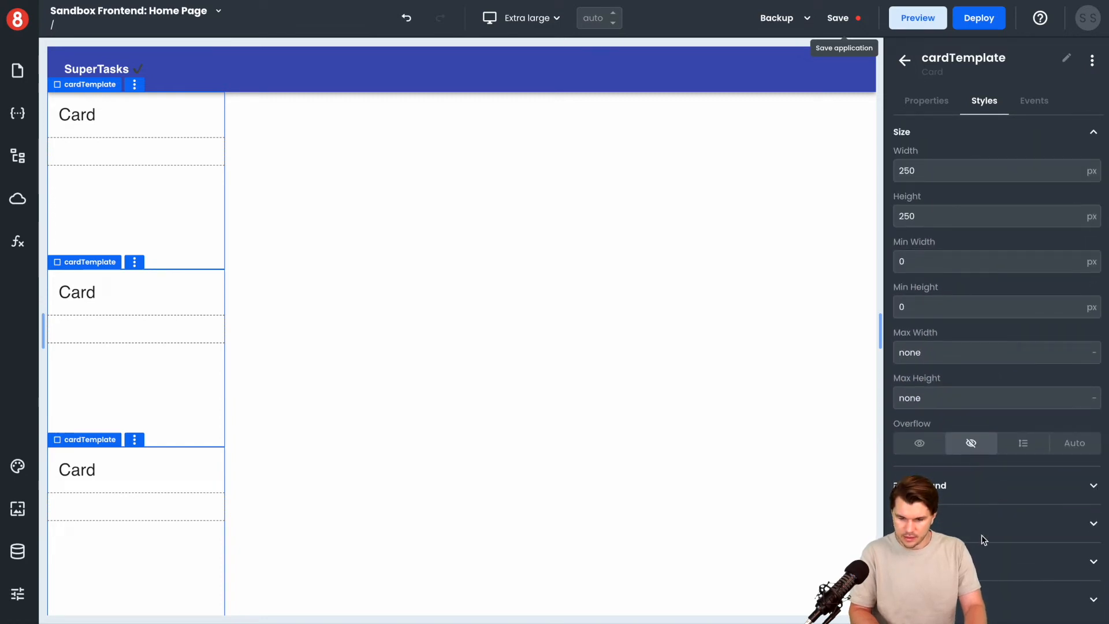
scroll(982, 535, "up", 20)
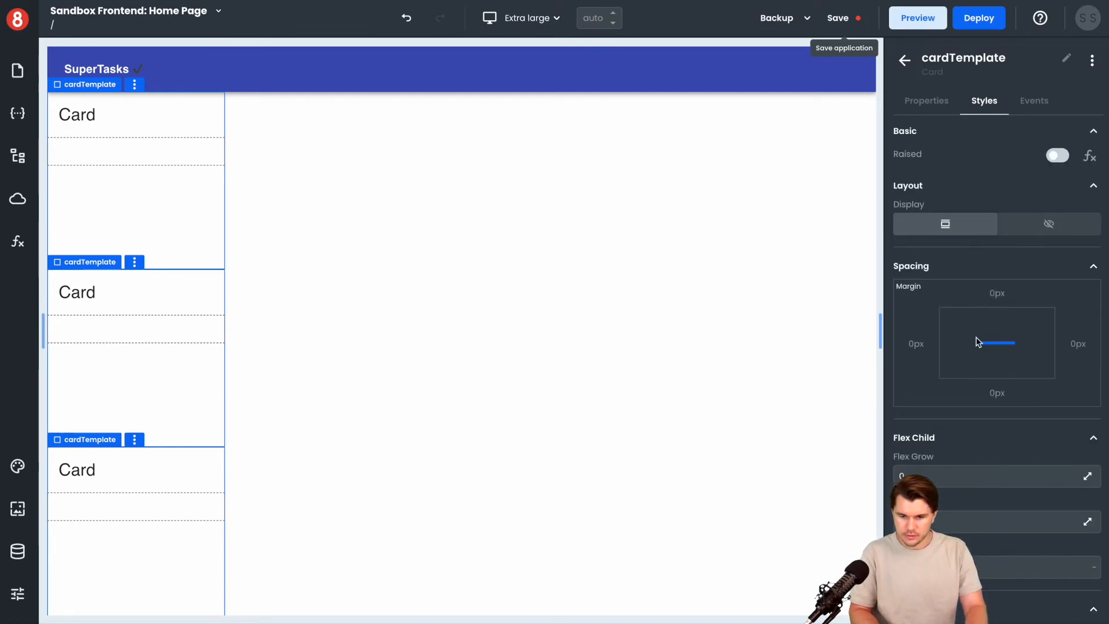
Set the card's top margin to 10 px and turn on its Raised style
left_click(997, 292)
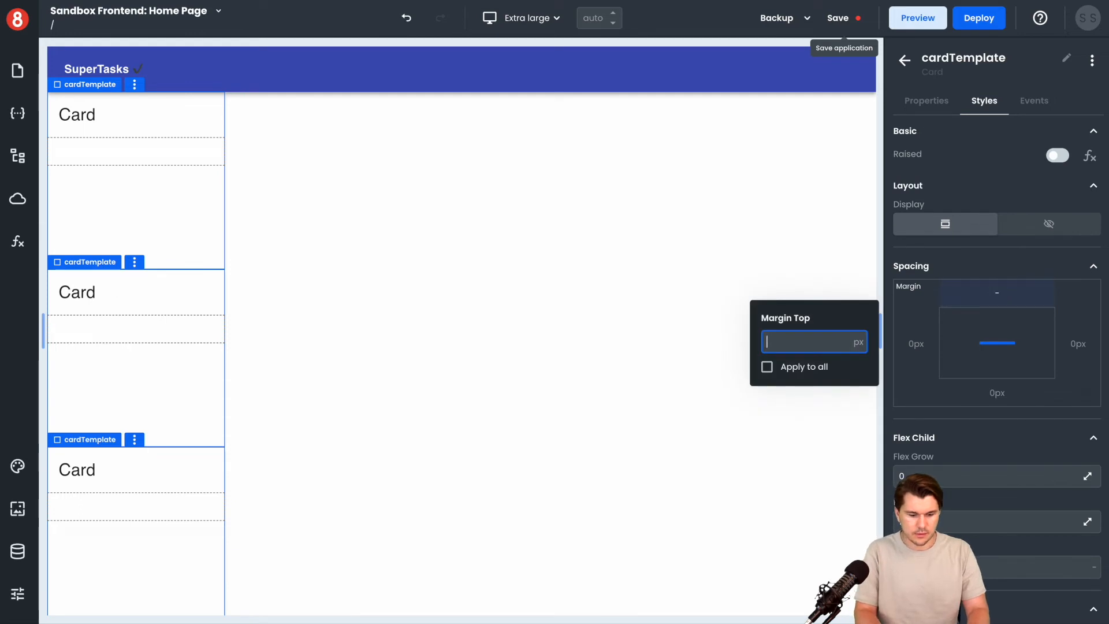
type("10")
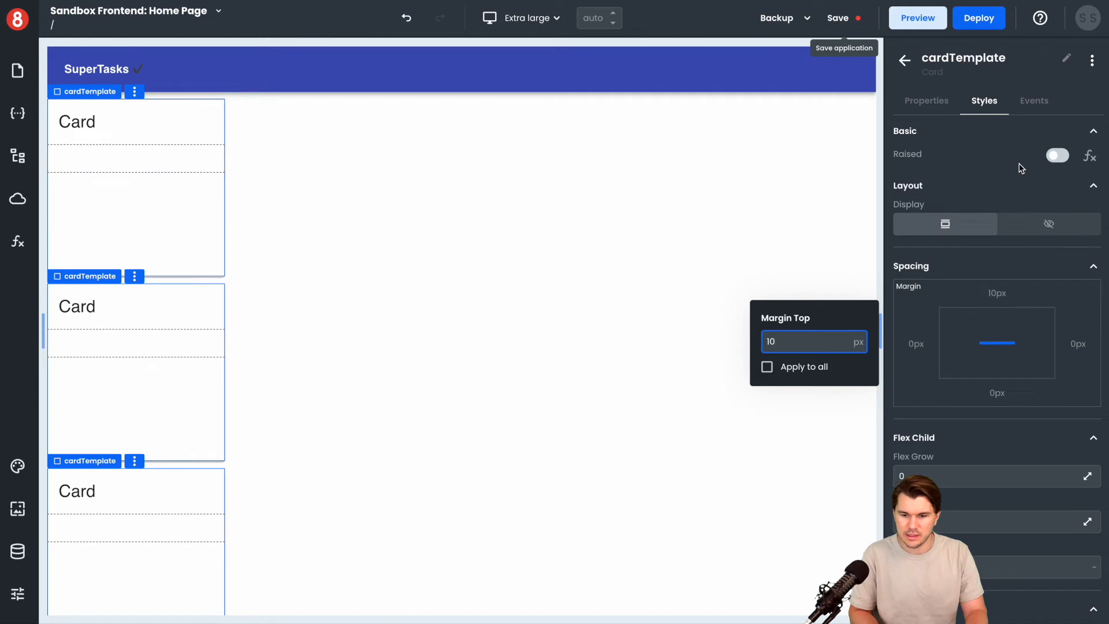
left_click(1058, 155)
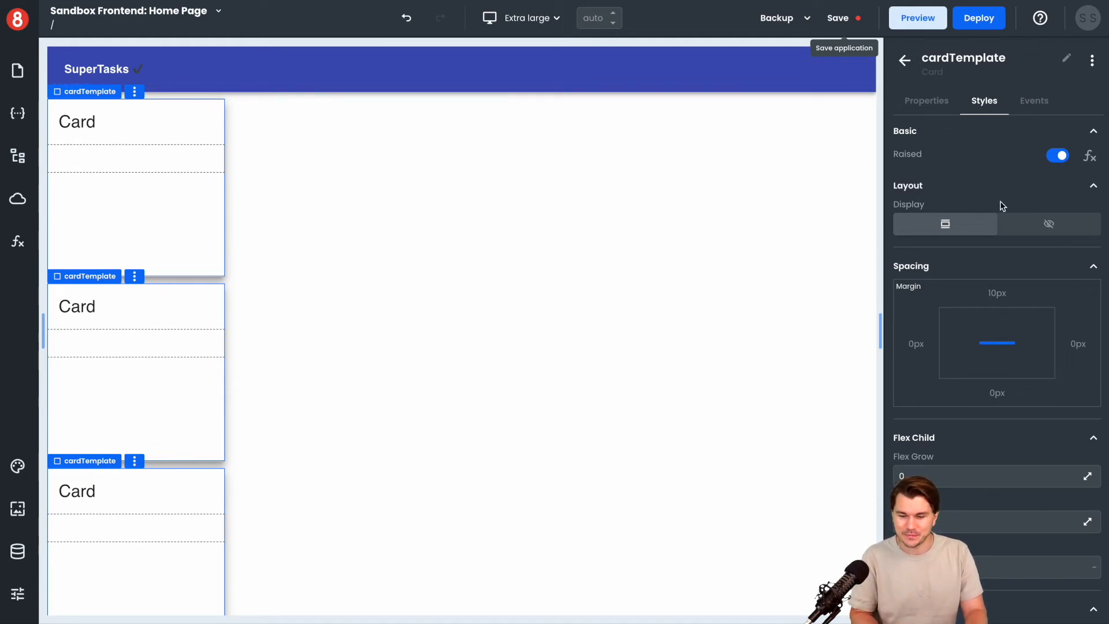
Open the Header settings in the cardTemplate card's custom properties
scroll(1002, 206, "down", 7)
scroll(1002, 207, "up", 3)
scroll(1002, 207, "down", 10)
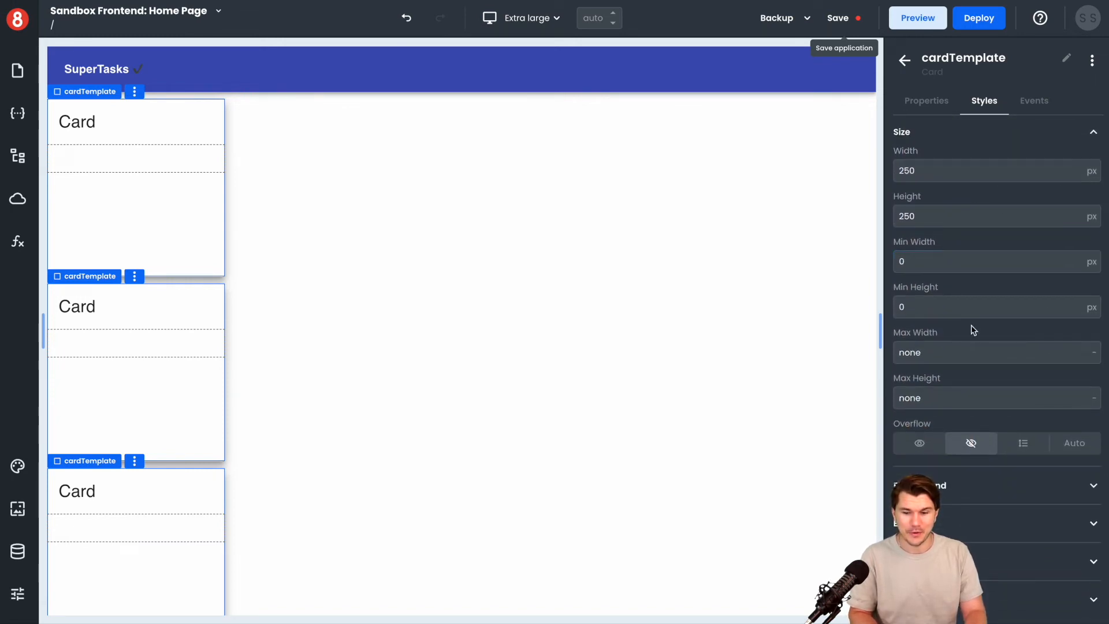
left_click(933, 102)
scroll(978, 210, "down", 1)
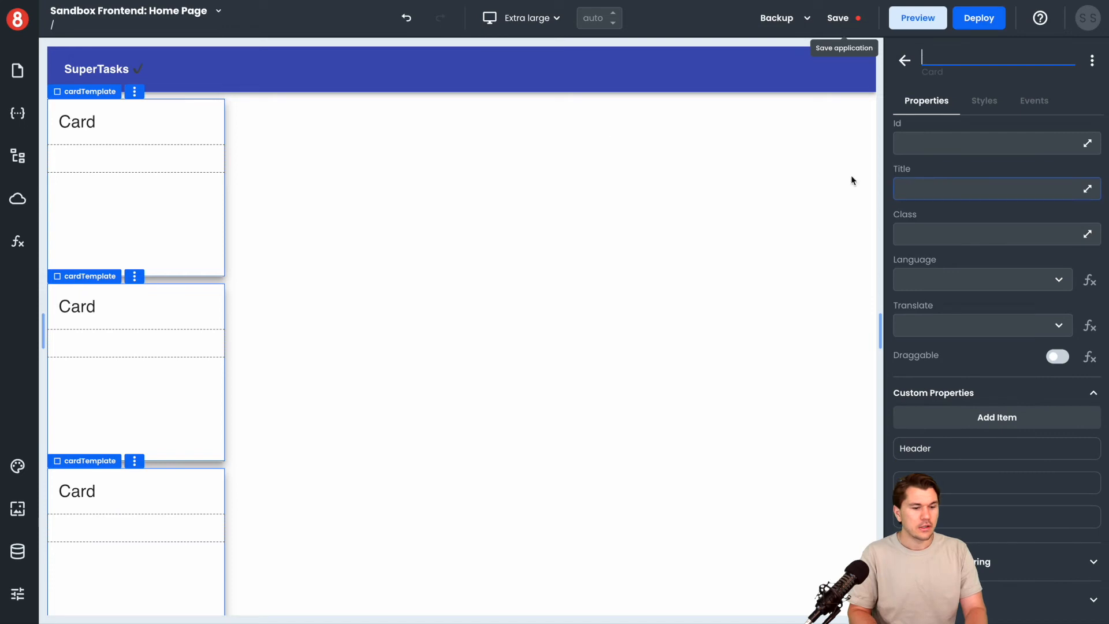
left_click(79, 131)
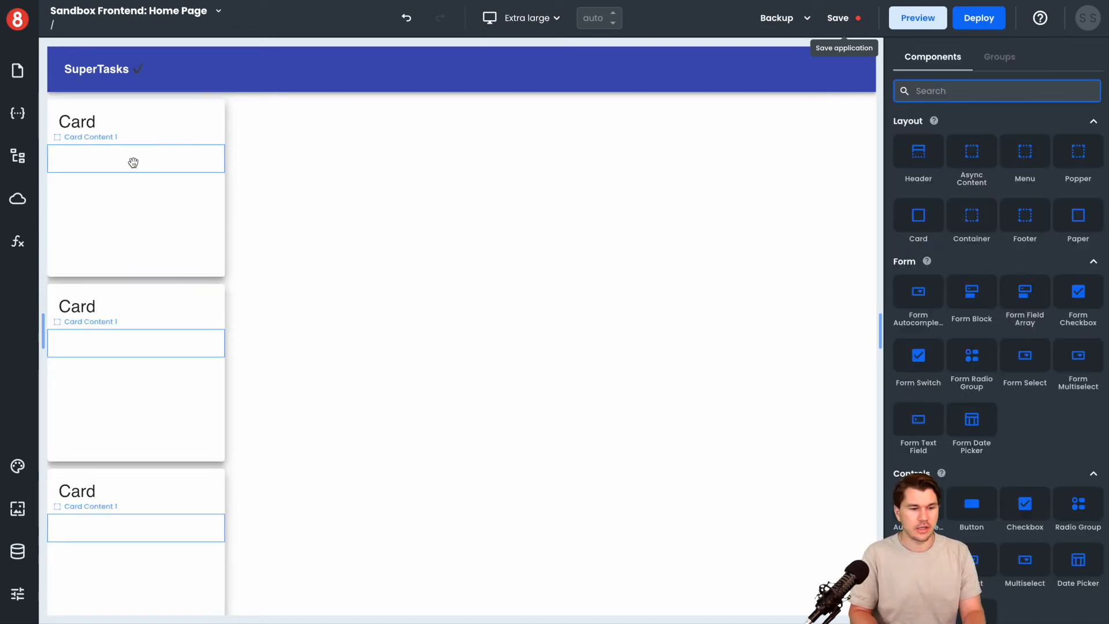
left_click(94, 122)
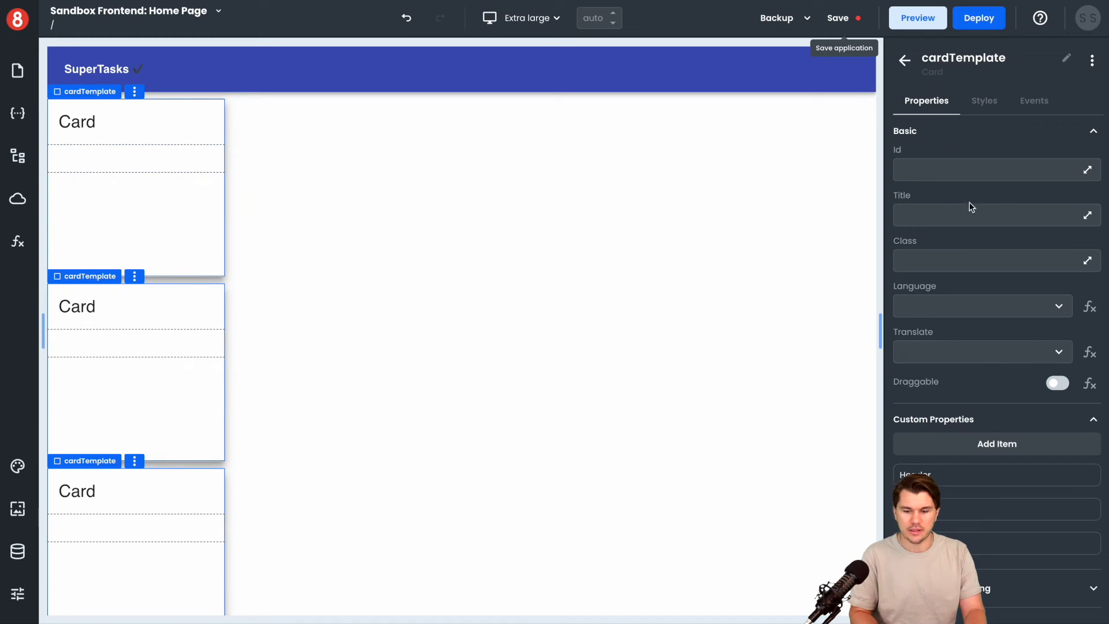
scroll(970, 207, "down", 1)
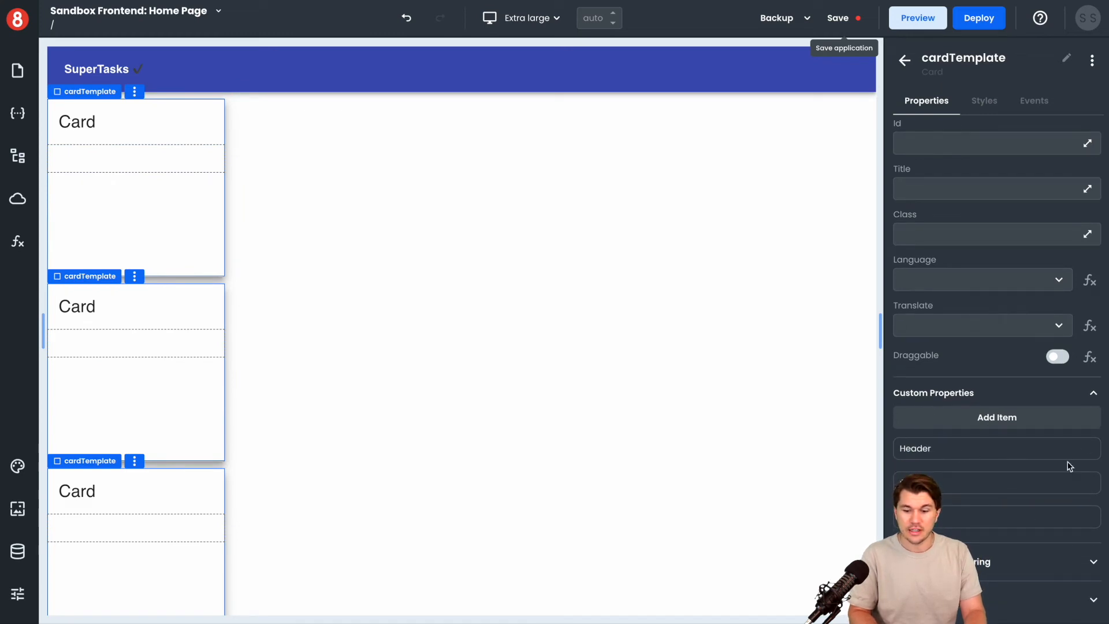
left_click(1090, 450)
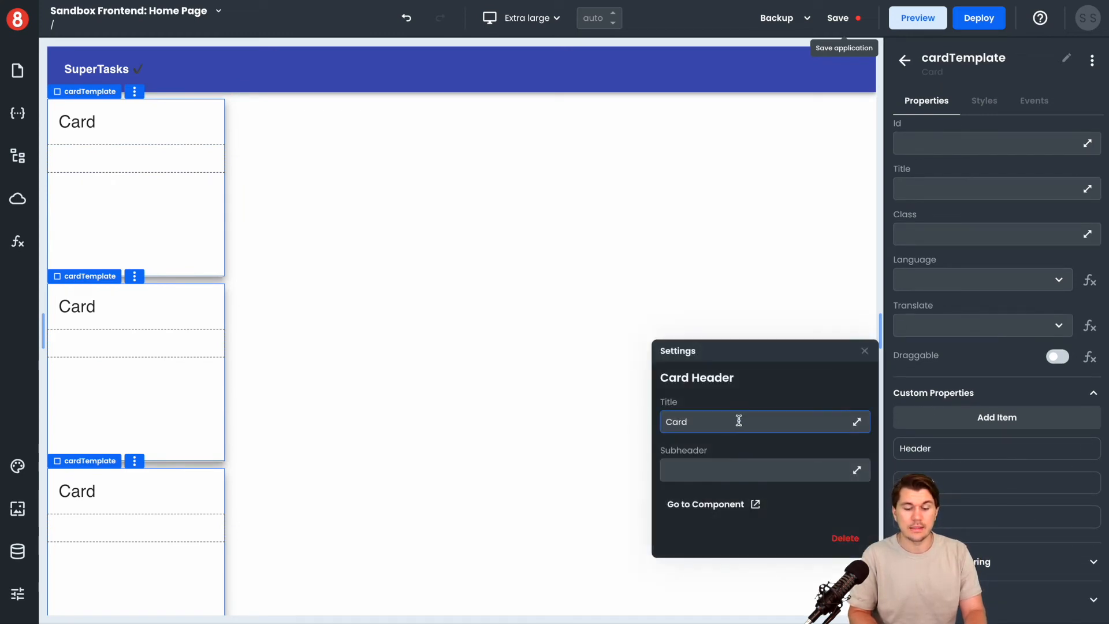
Replace the card header's title with {{ item.name }} and check the repeated cards
left_click(749, 471)
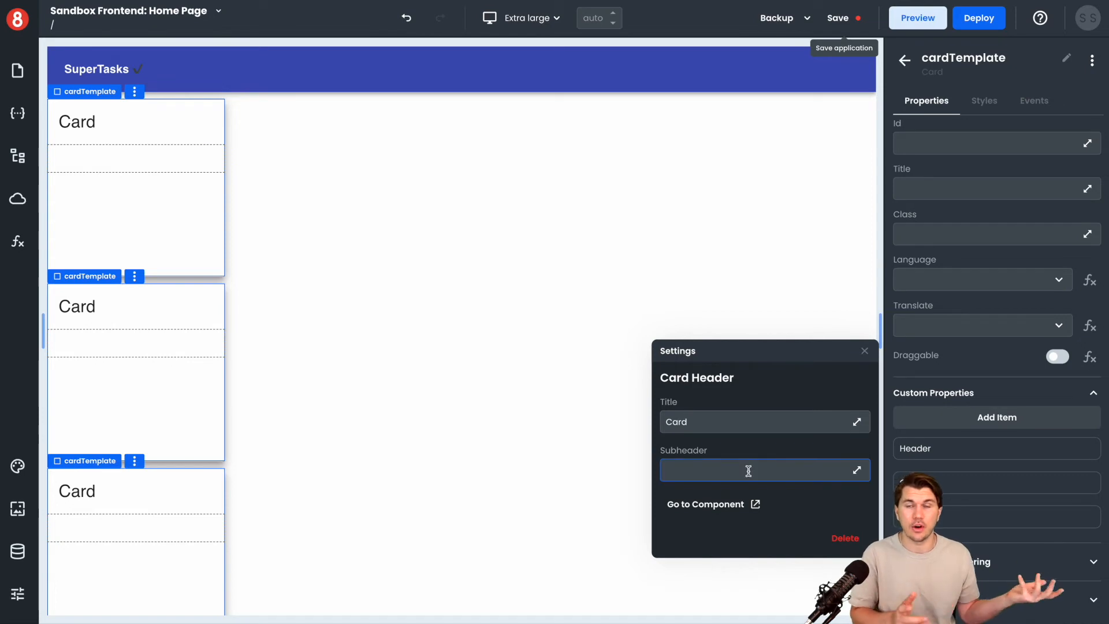
left_click_drag(696, 421, 660, 427)
key("BackSpace")
type("{{}}")
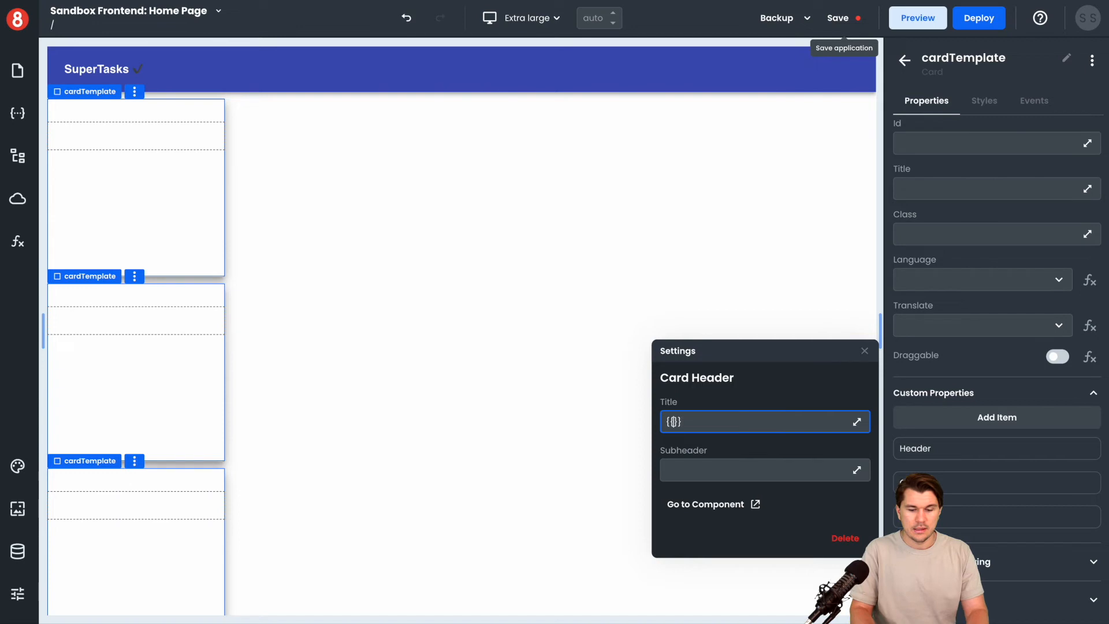
type("item.name")
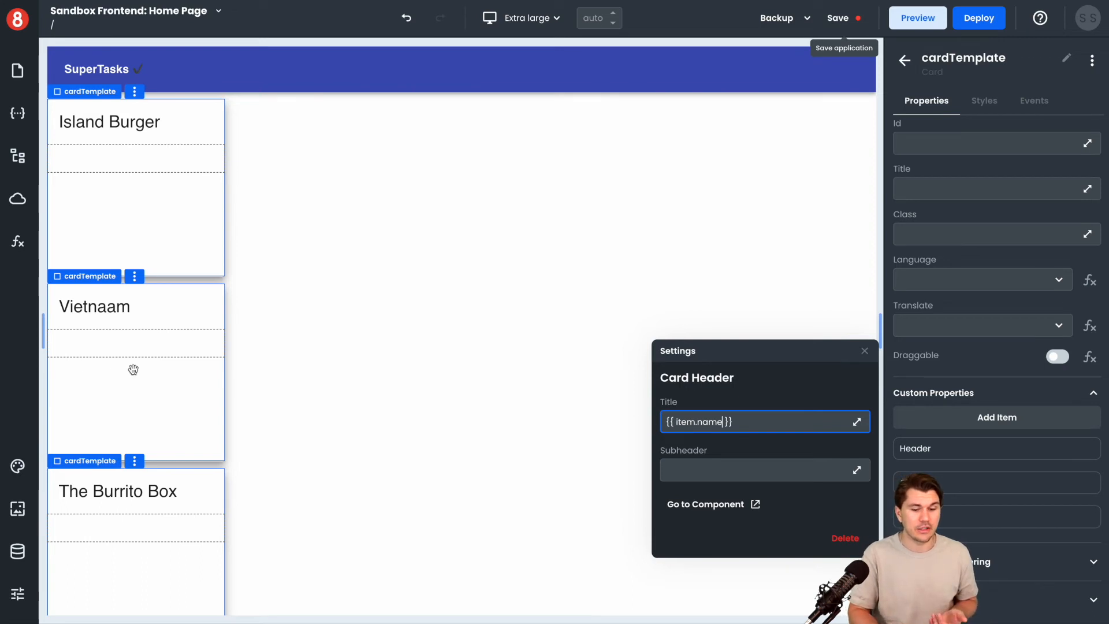
scroll(141, 366, "down", 5)
scroll(149, 376, "up", 5)
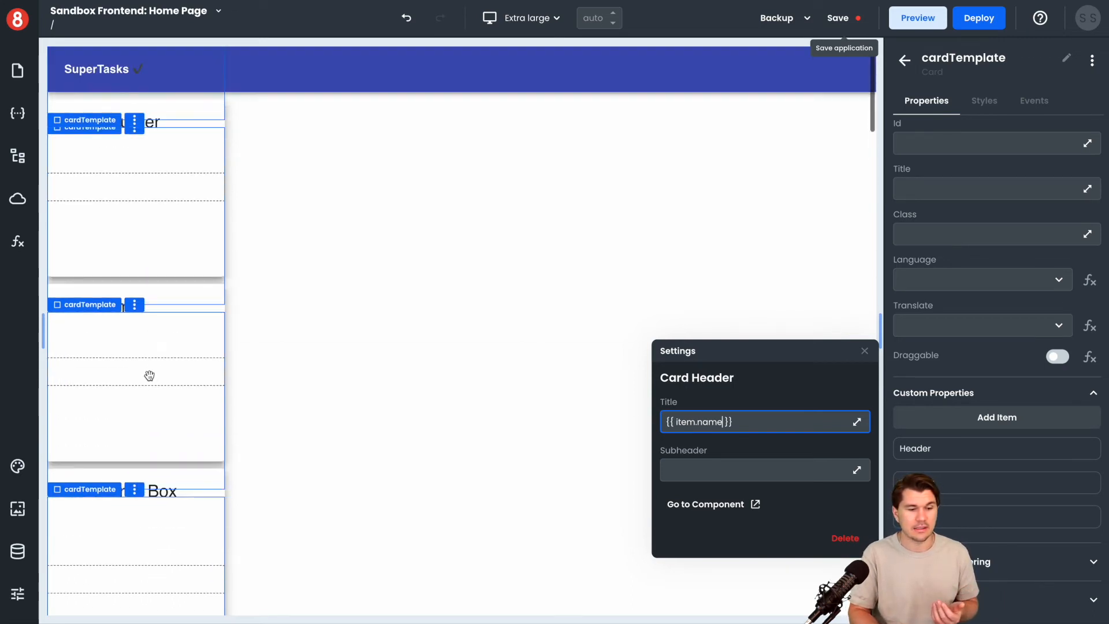
Copy the title expression into the card header's subheader, change it to {{ item.id }}, and close the header settings
key("ctrl+a")
key("ctrl+c")
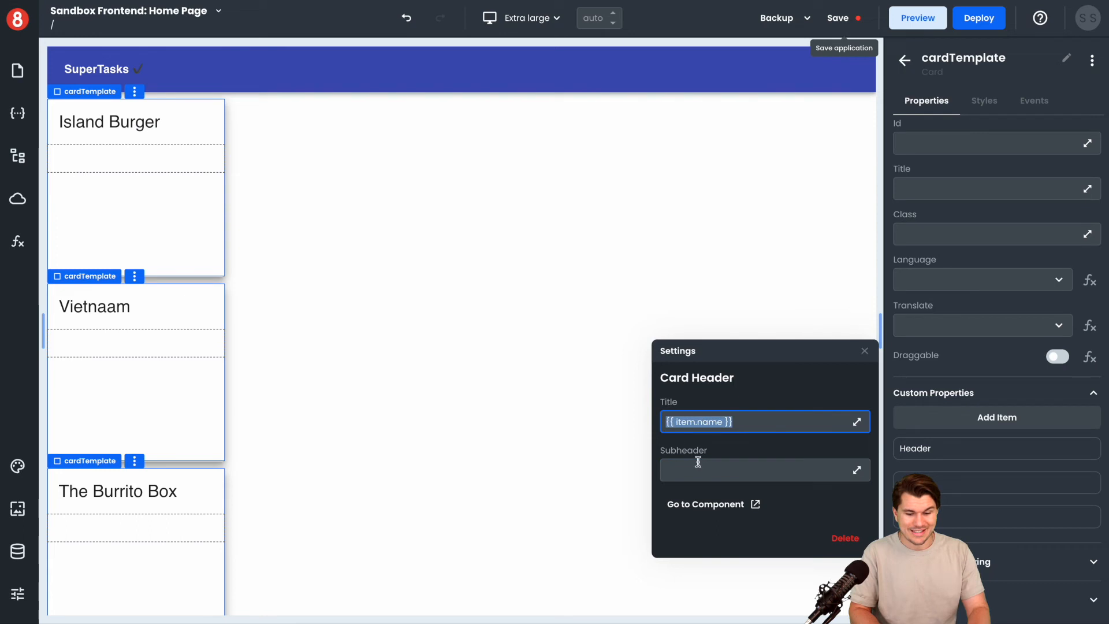
left_click(708, 467)
key("ctrl+v")
double_click(701, 471)
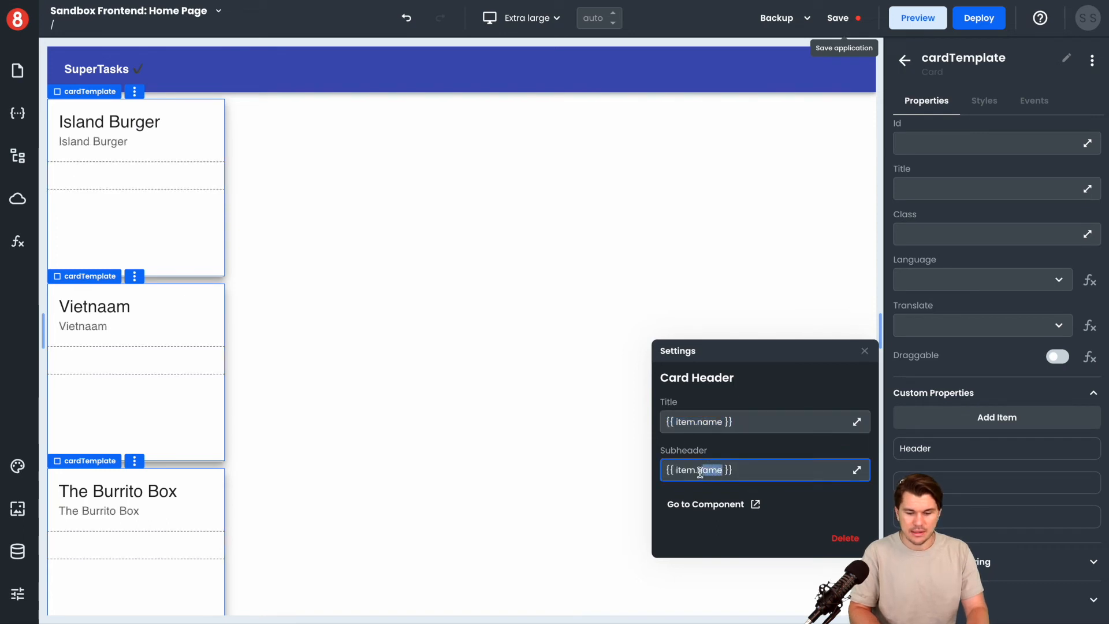
type("id")
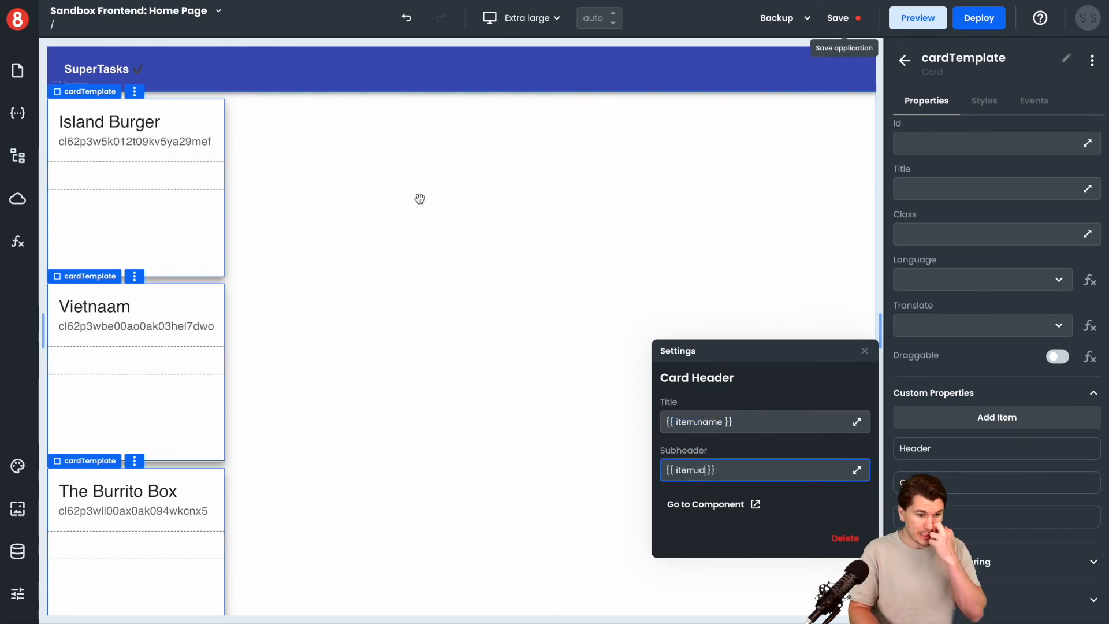
left_click(786, 262)
left_click(787, 261)
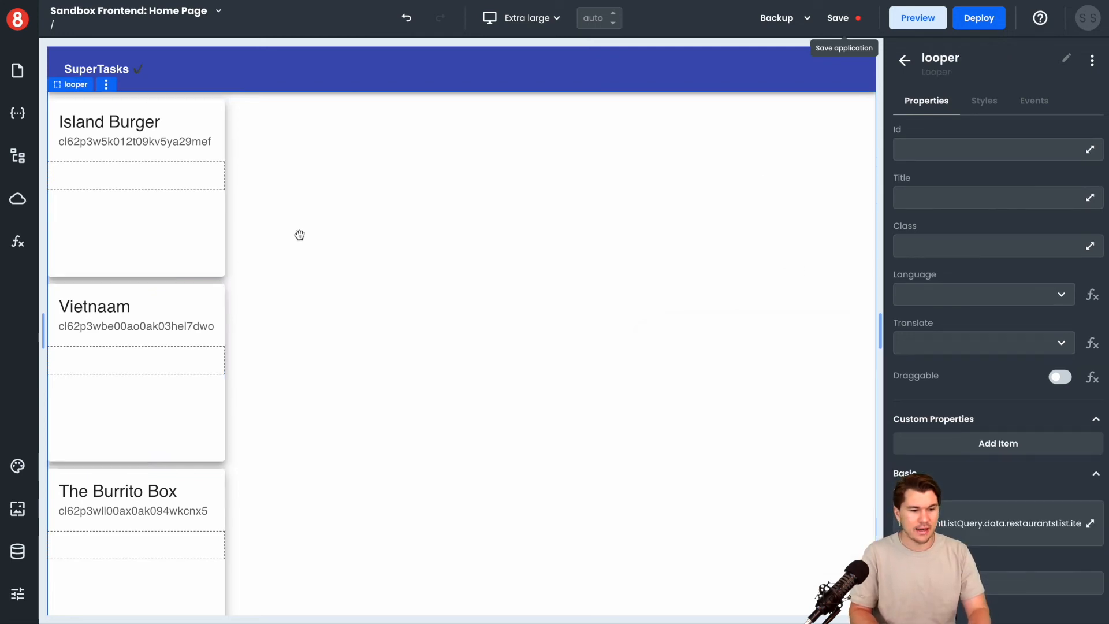
Place a Text component in the content area of the card template and name it "cardTemplateText"
left_click(905, 60)
left_click(924, 91)
type("text")
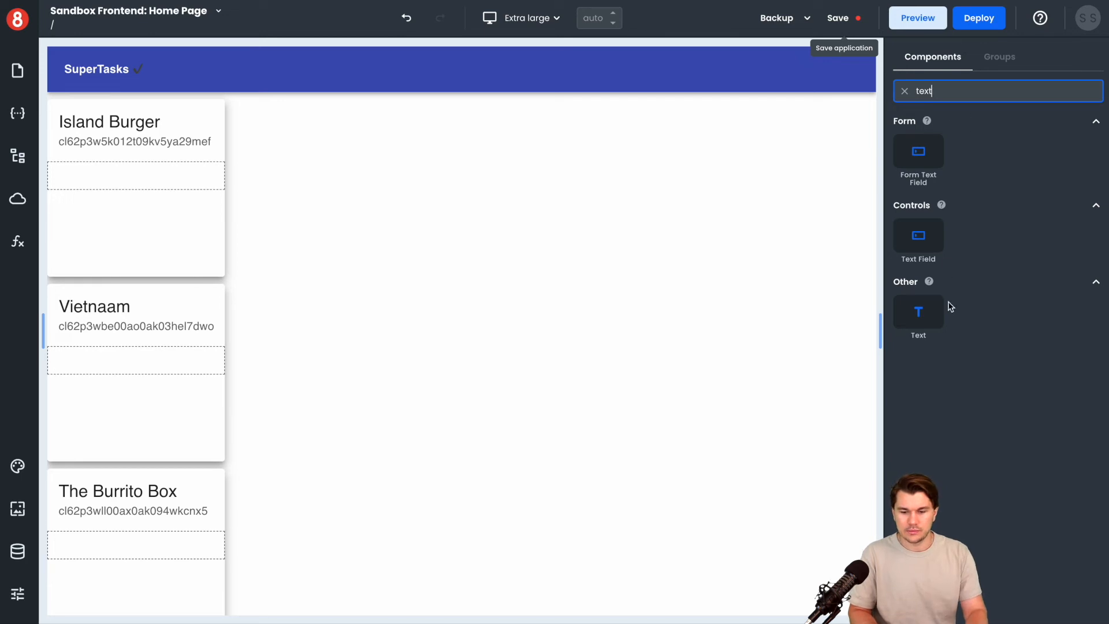
left_click_drag(918, 312, 124, 179)
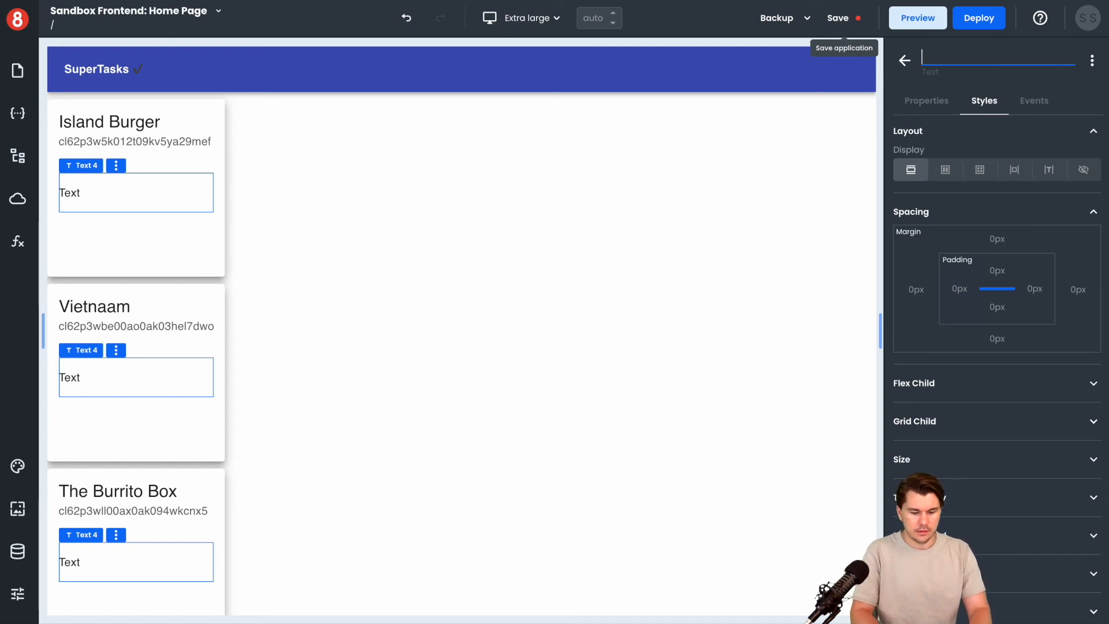
type("ardTemplateText")
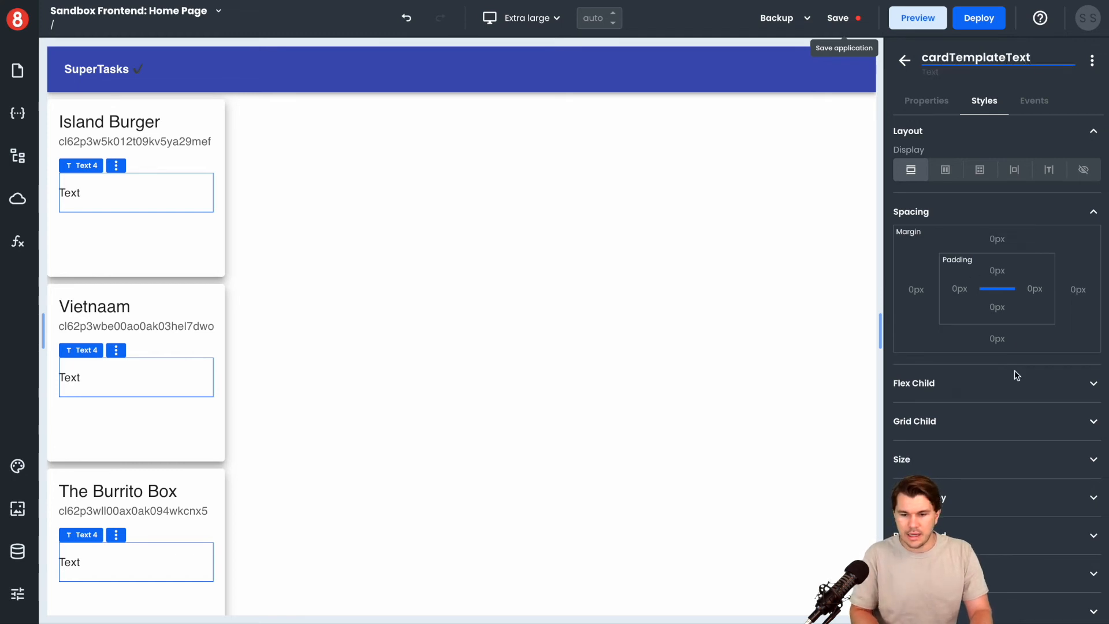
Replace the cardTemplateText content with "The restaurant located at {{ item.location.coordinates }}"
left_click(927, 105)
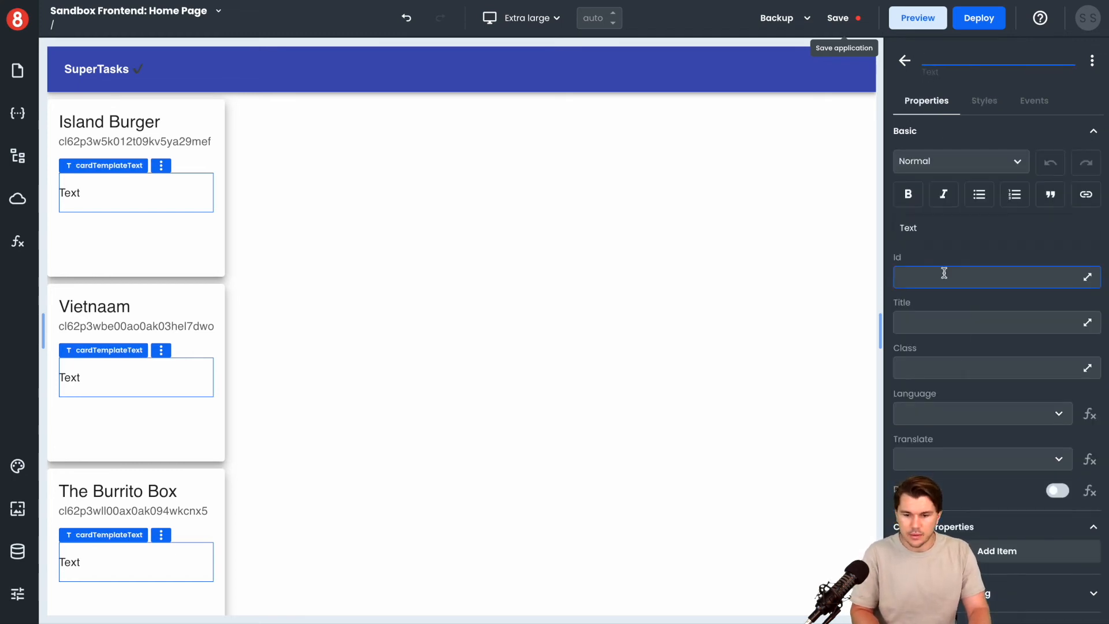
left_click_drag(940, 232, 895, 234)
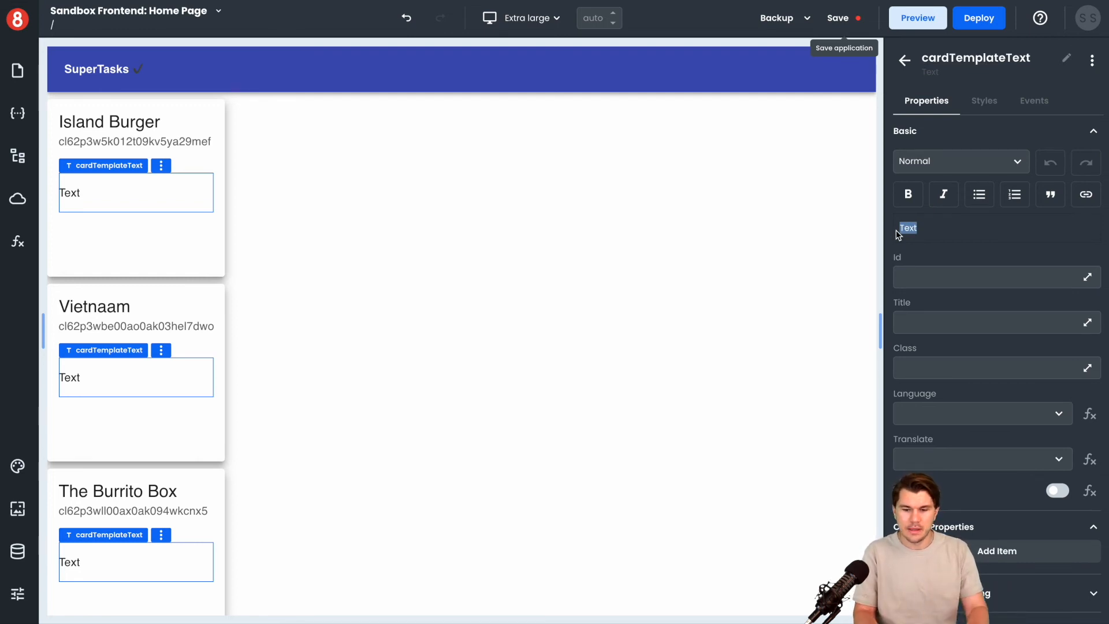
key("BackSpace")
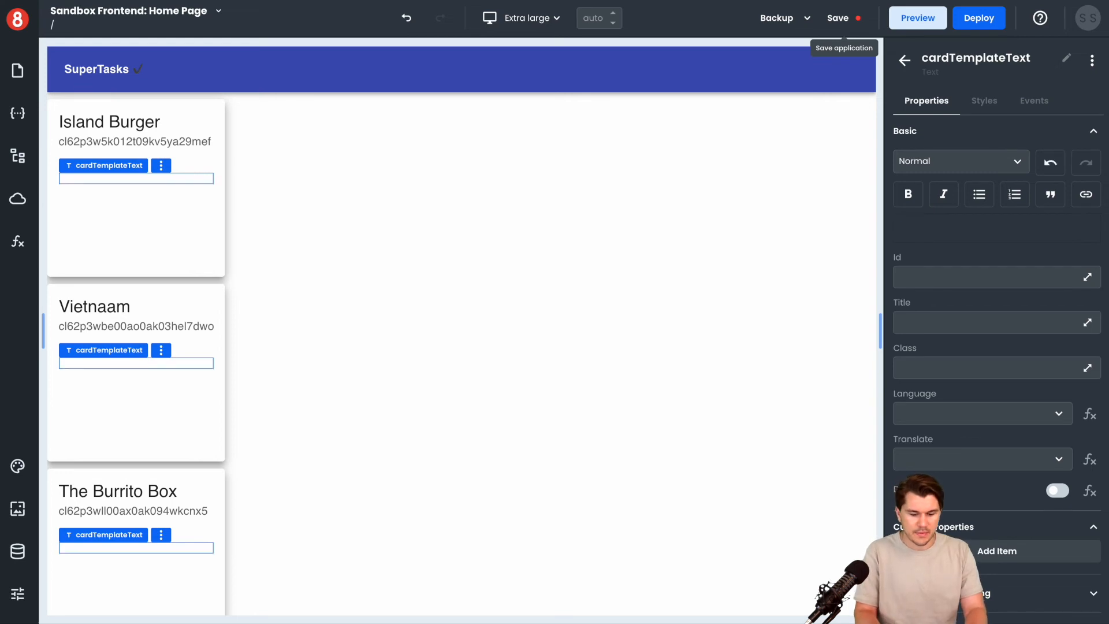
type("The restau")
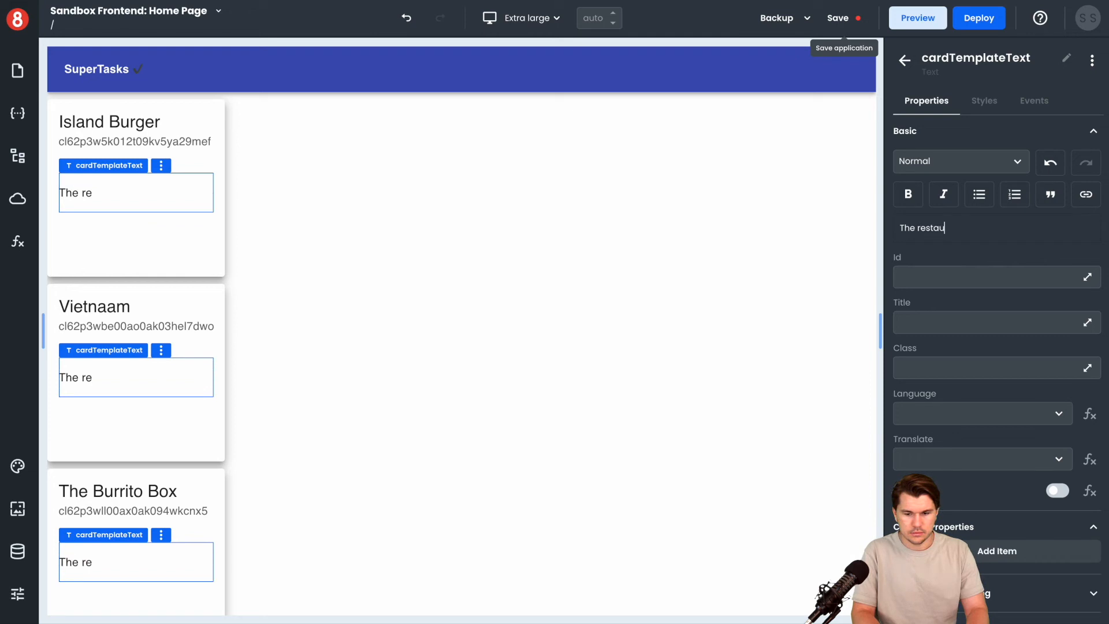
type("rant located at ")
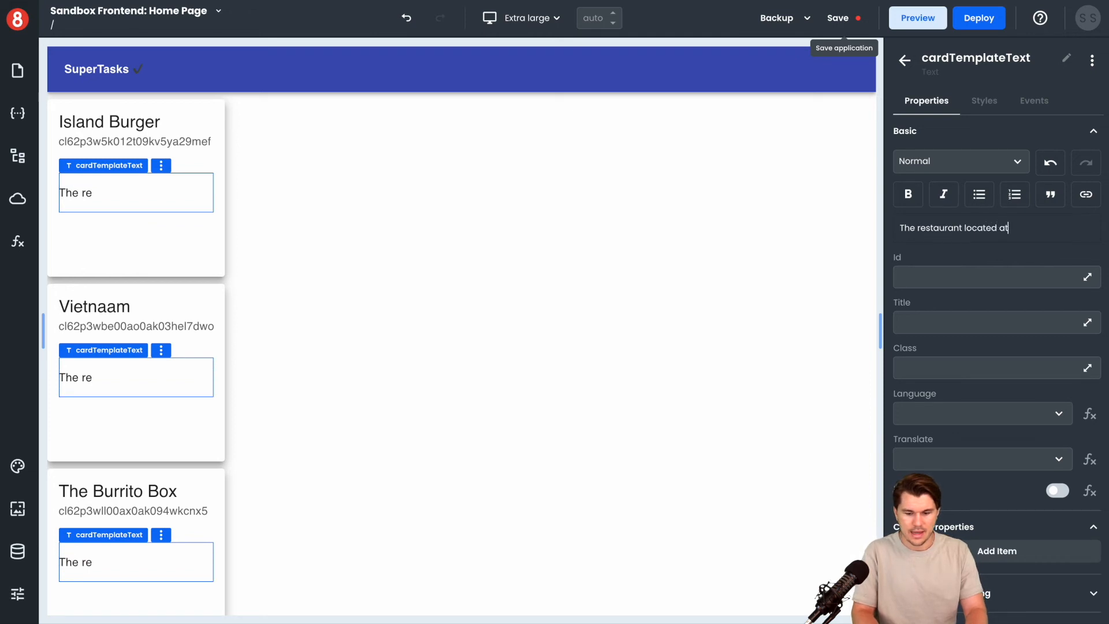
type("{{ ")
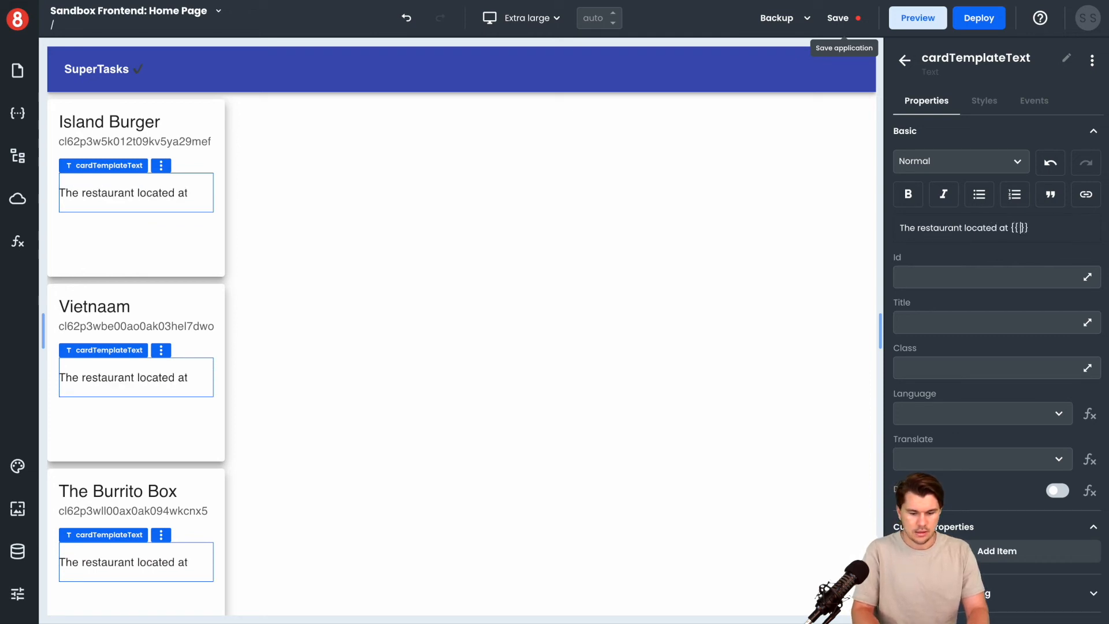
type("item.")
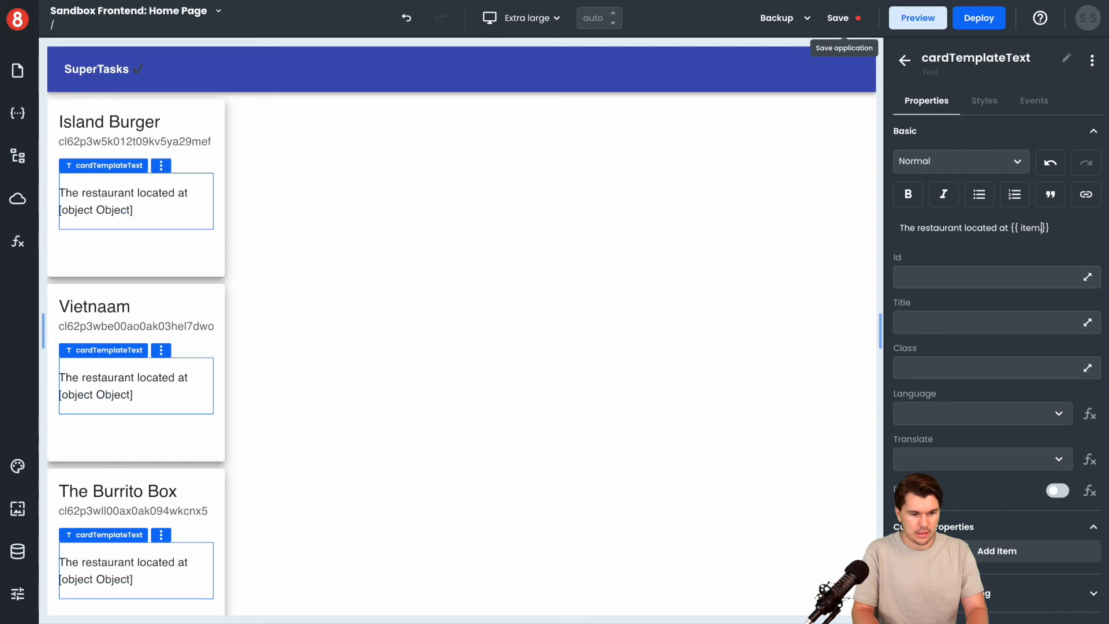
type("location")
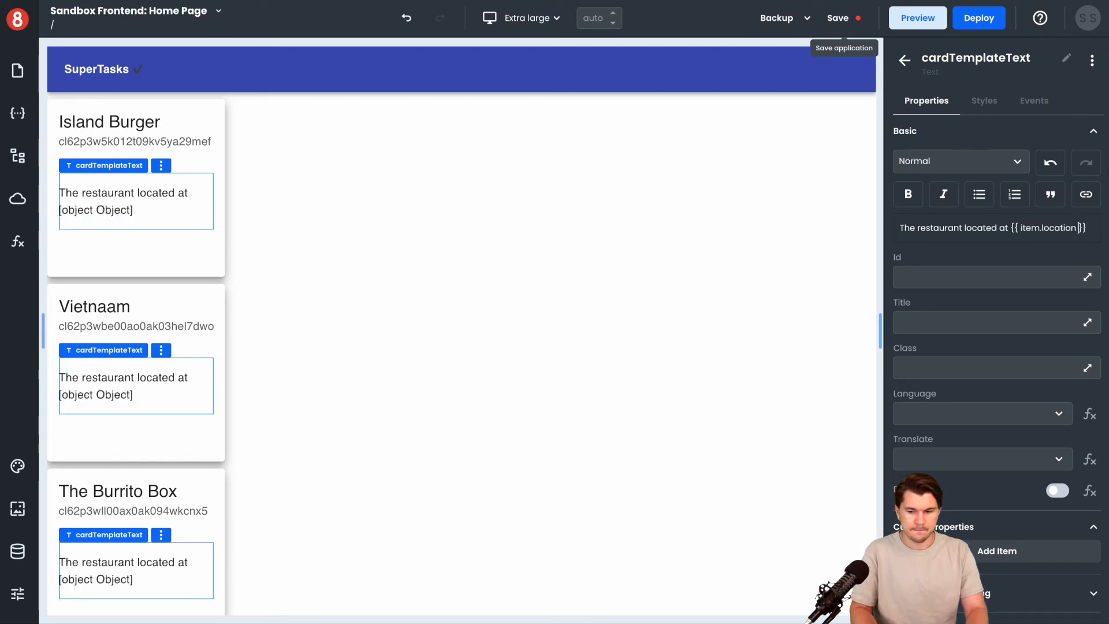
type(".coordinate")
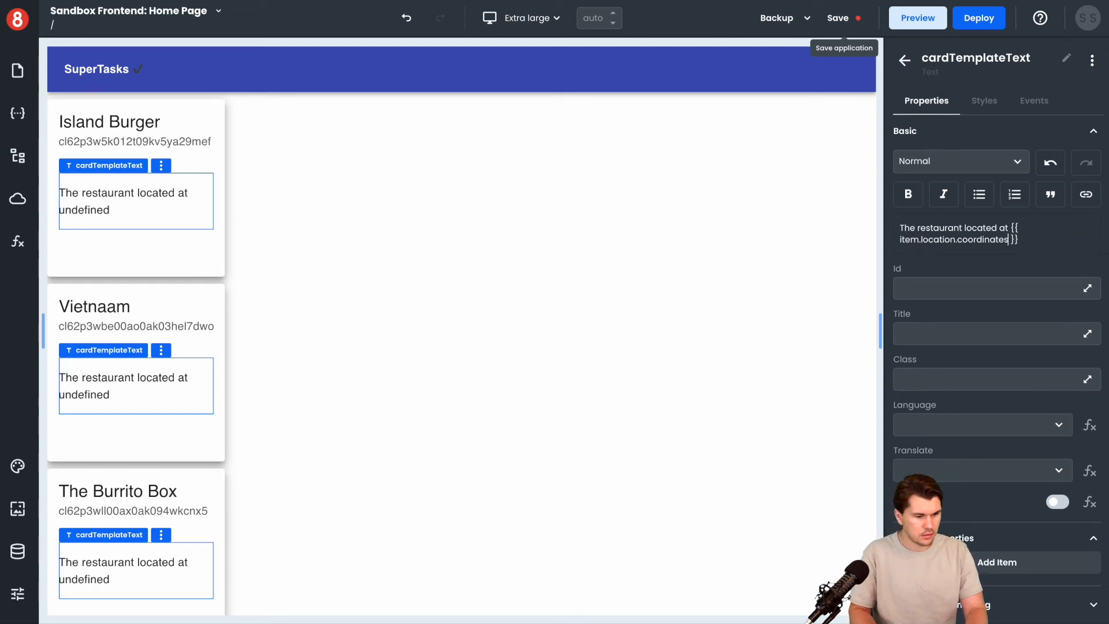
type("s")
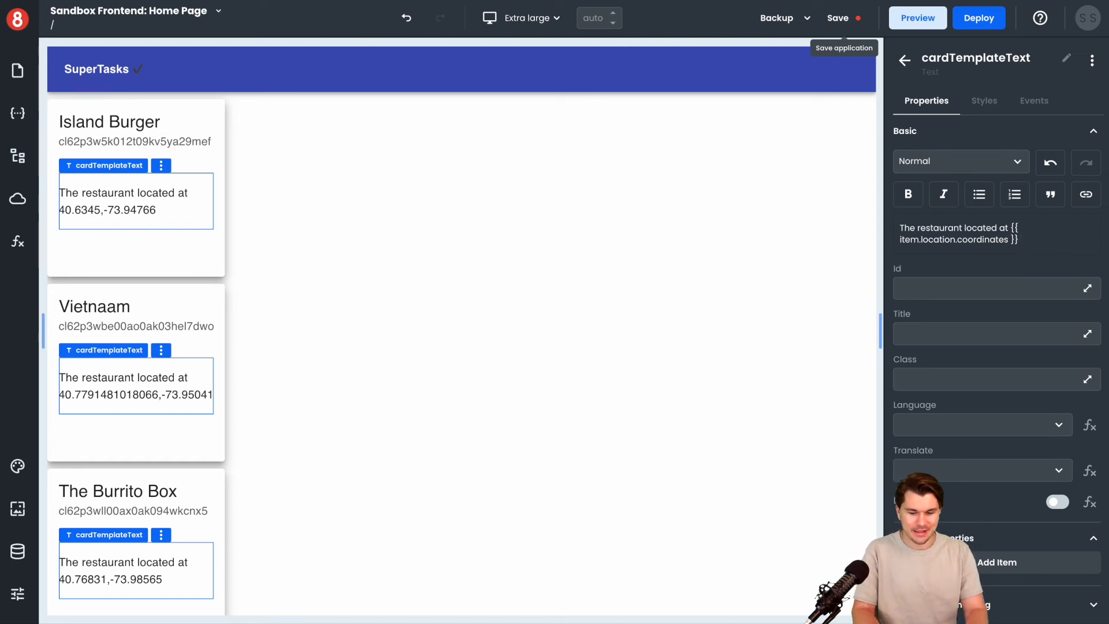
Append "has" and an empty {{ }} expression to the end of the card text
type("has")
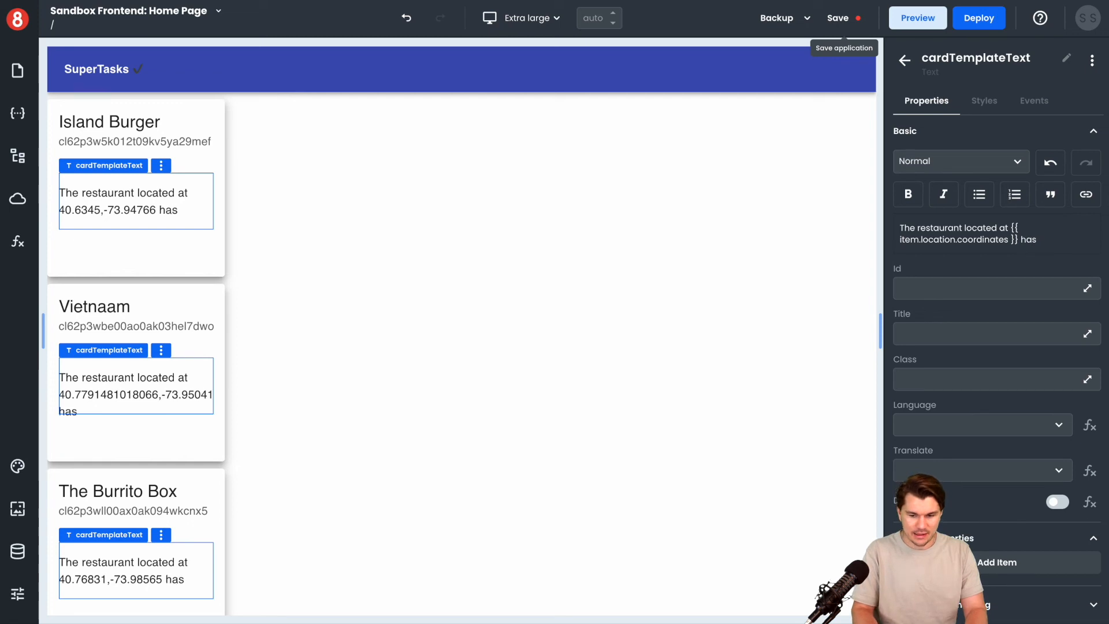
type(" {{ d")
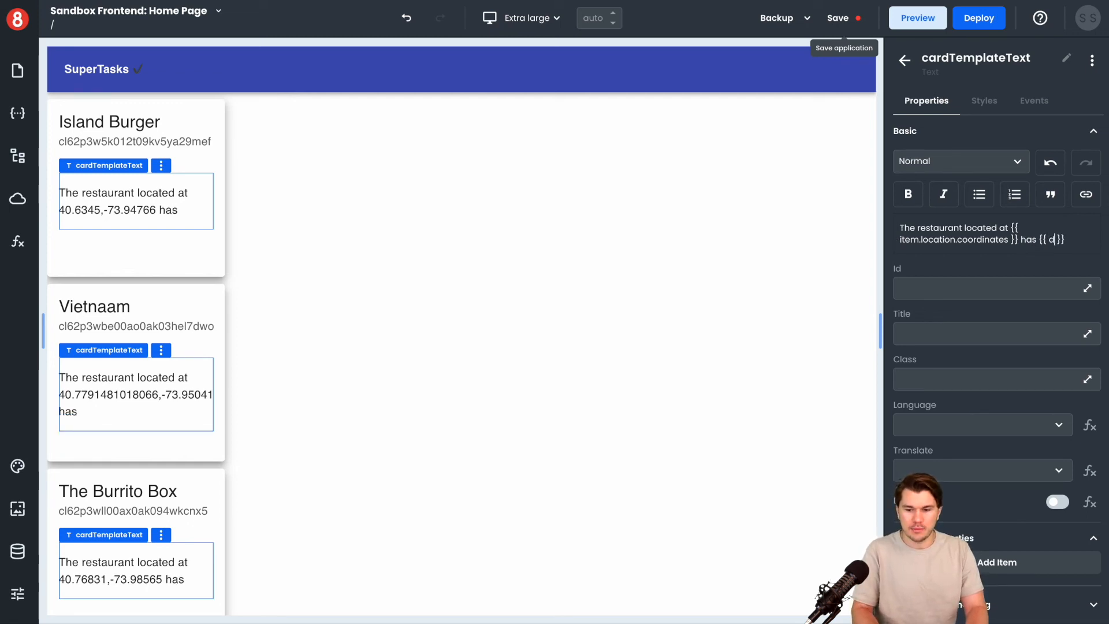
key("BackSpace")
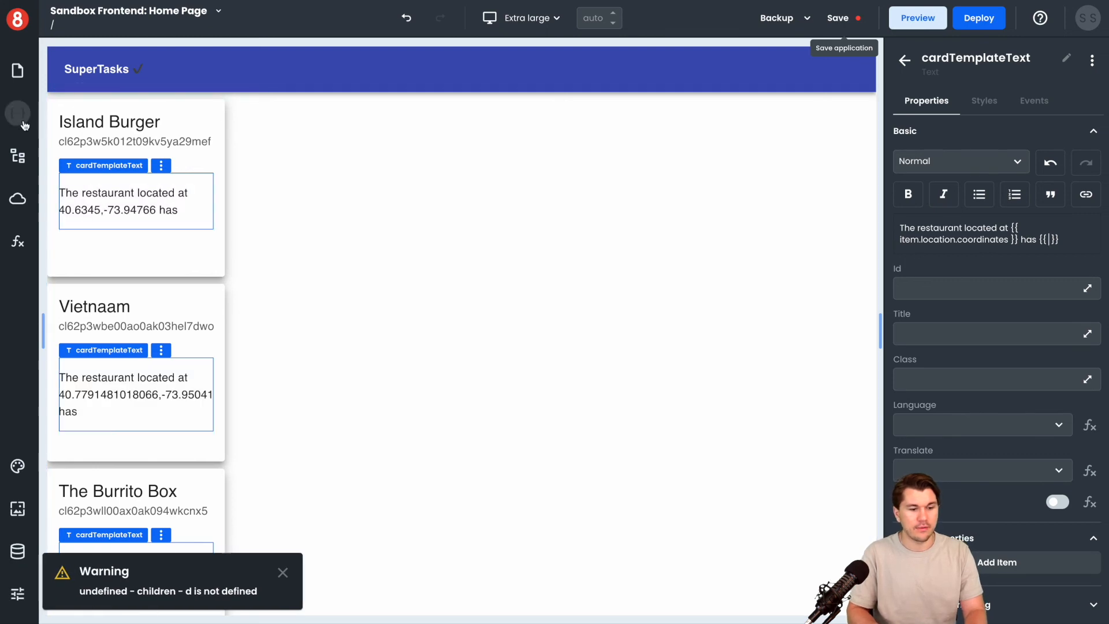
Open the page's local state and expand restaurantListQuery down to data.restaurantsList
left_click(23, 124)
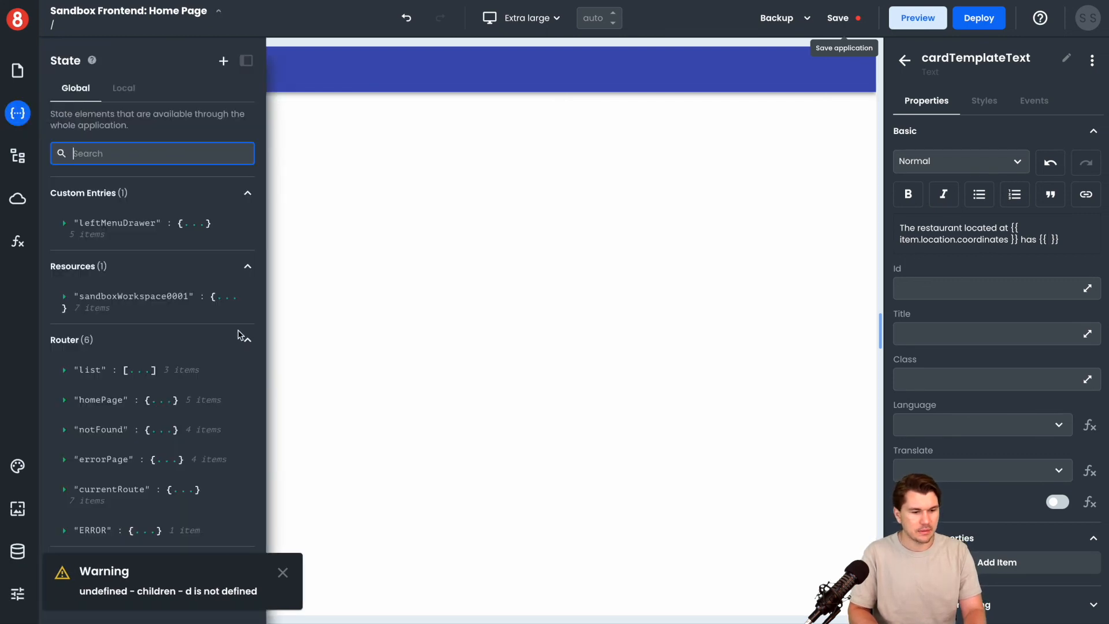
left_click(123, 88)
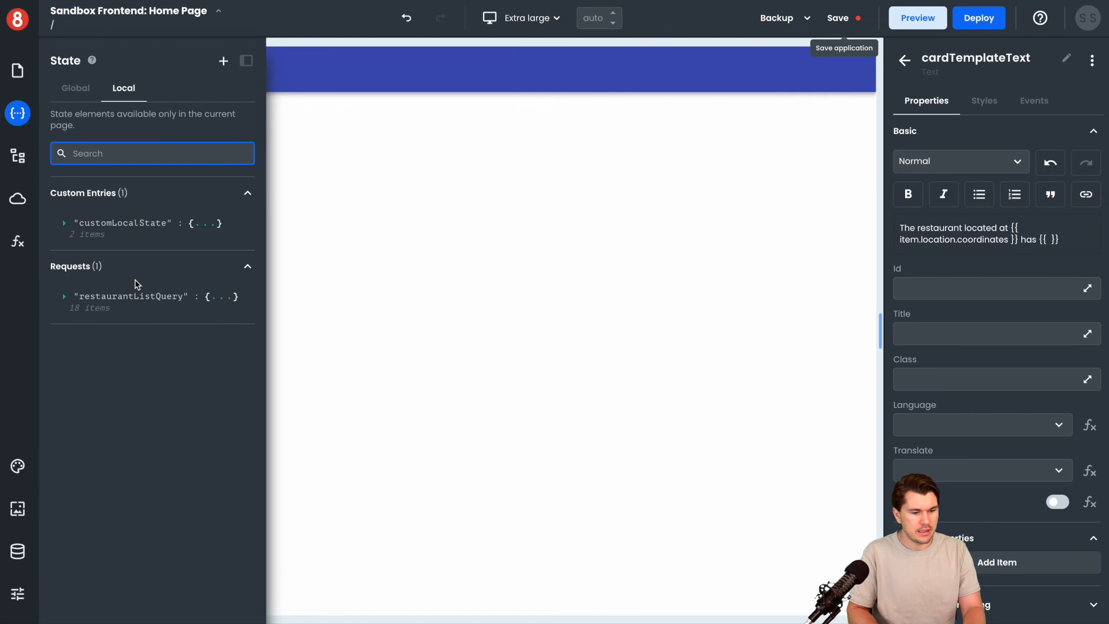
left_click(138, 297)
scroll(137, 305, "down", 3)
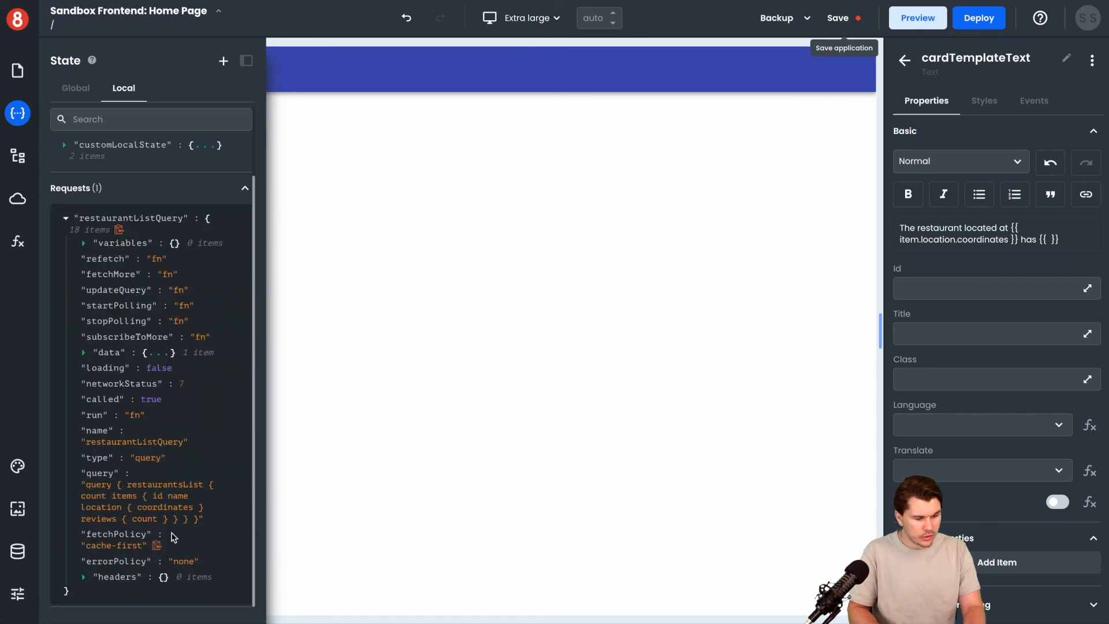
left_click(219, 351)
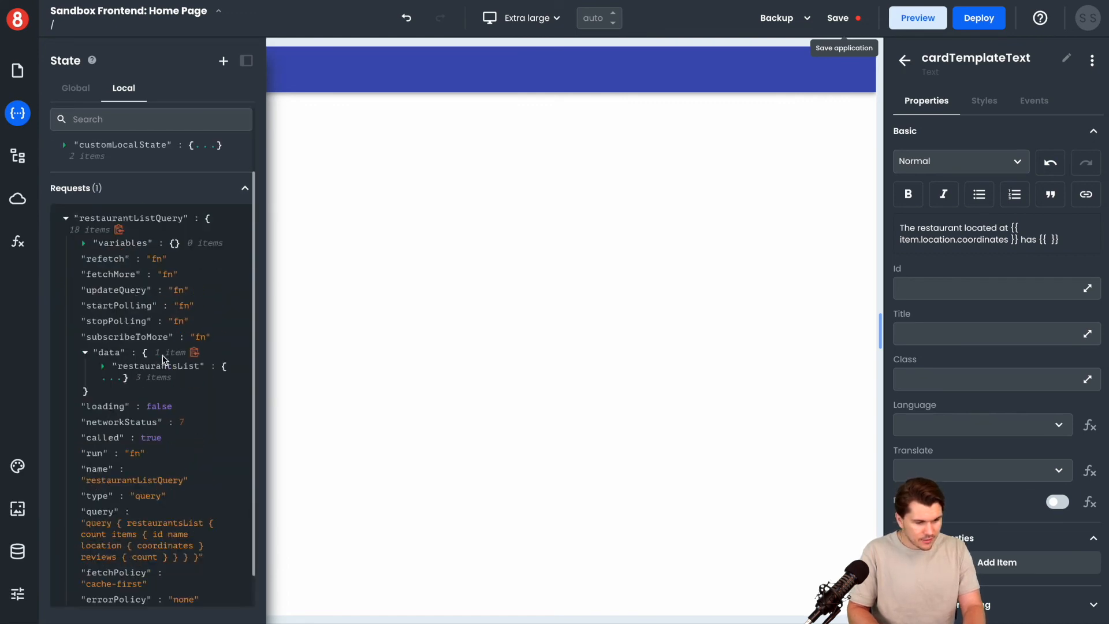
left_click(217, 369)
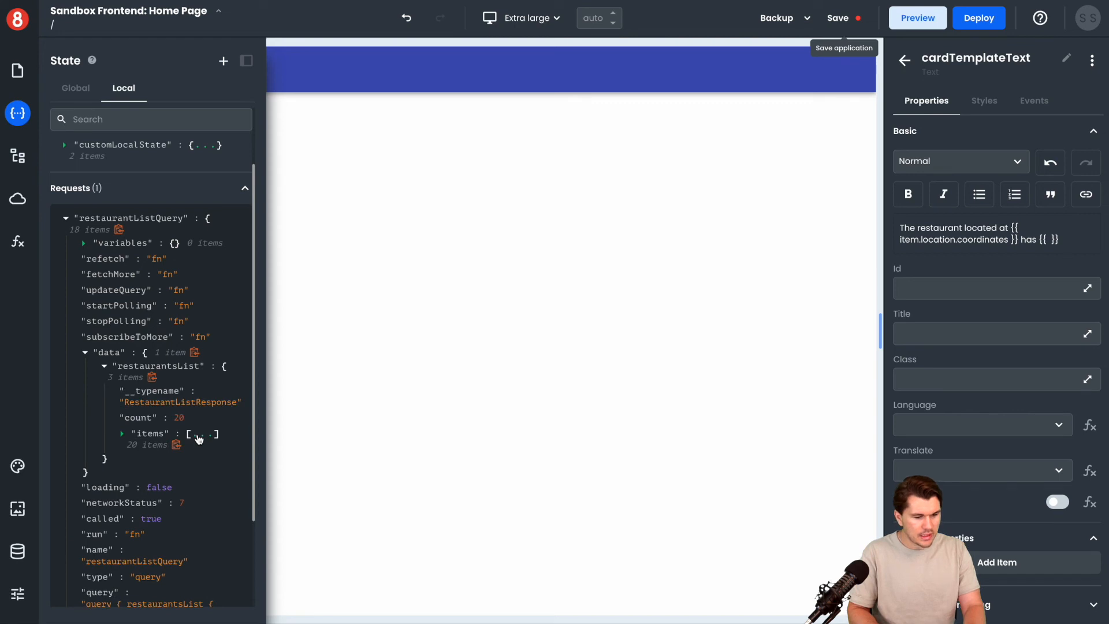
Expand the first restaurant in items and copy the path to its reviews count
left_click(198, 439)
scroll(190, 405, "down", 3)
left_click(184, 393)
scroll(185, 393, "down", 1)
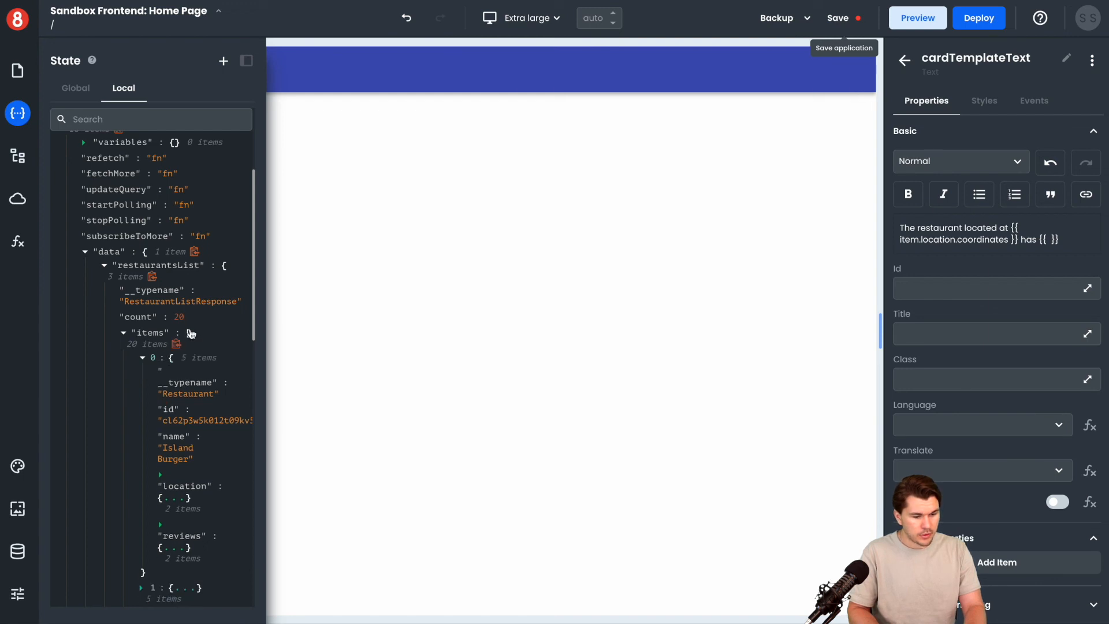
scroll(191, 334, "down", 6)
left_click(178, 412)
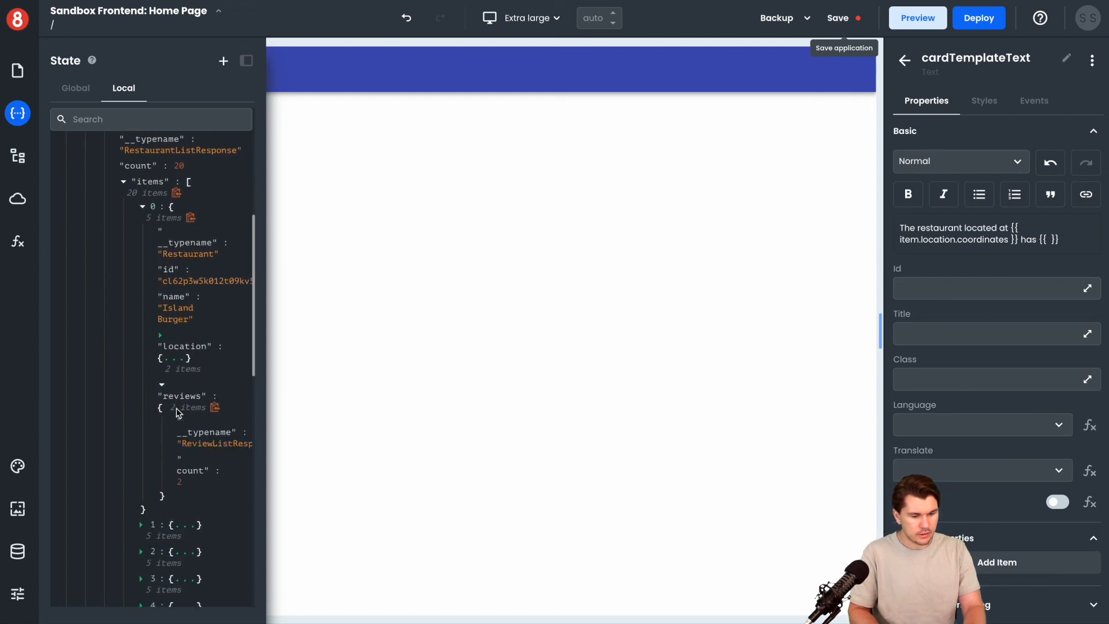
scroll(191, 421, "down", 2)
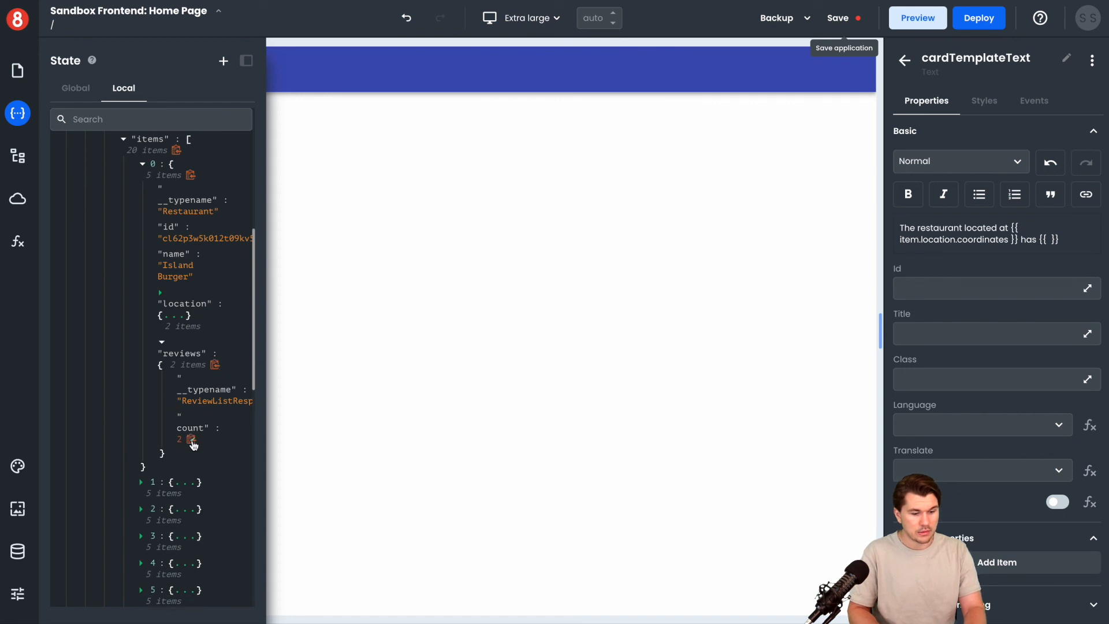
scroll(182, 358, "up", 1)
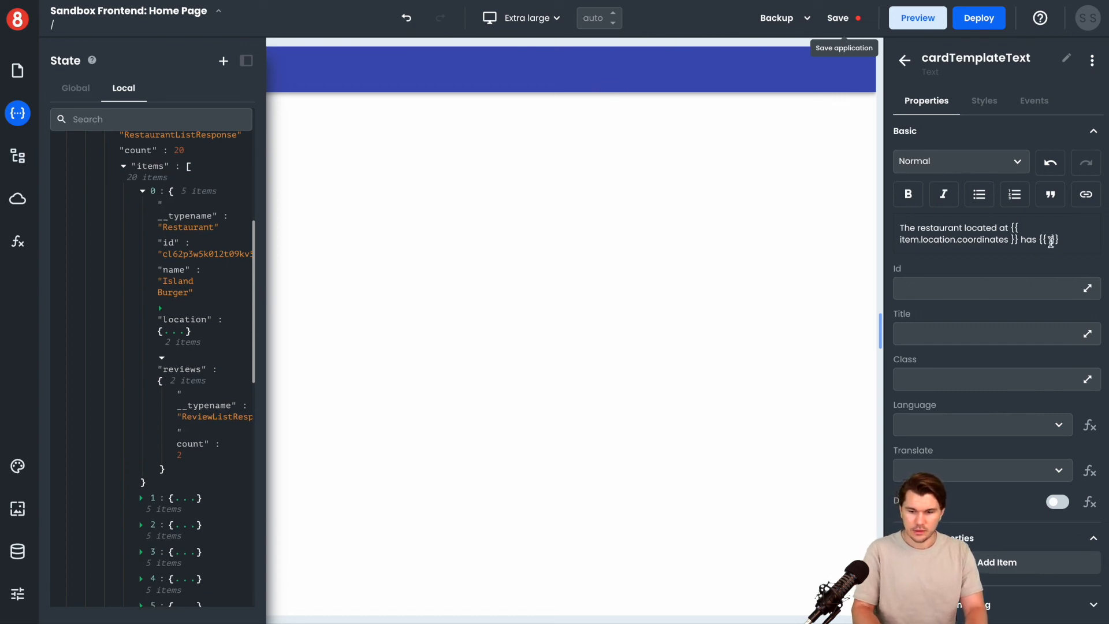
Insert the copied path into the empty expression, shorten it to {{ items.reviews.count }}, and close the state view
type("restaurantsListQuery.data.restaurantsList.items['0'].reviews.count")
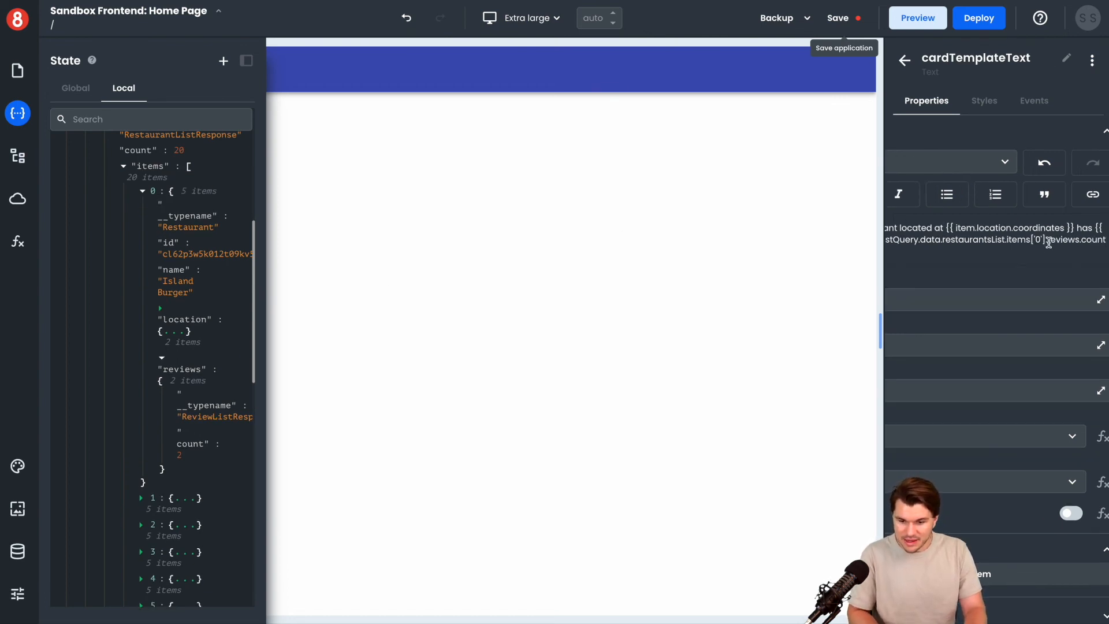
left_click_drag(1045, 240, 920, 240)
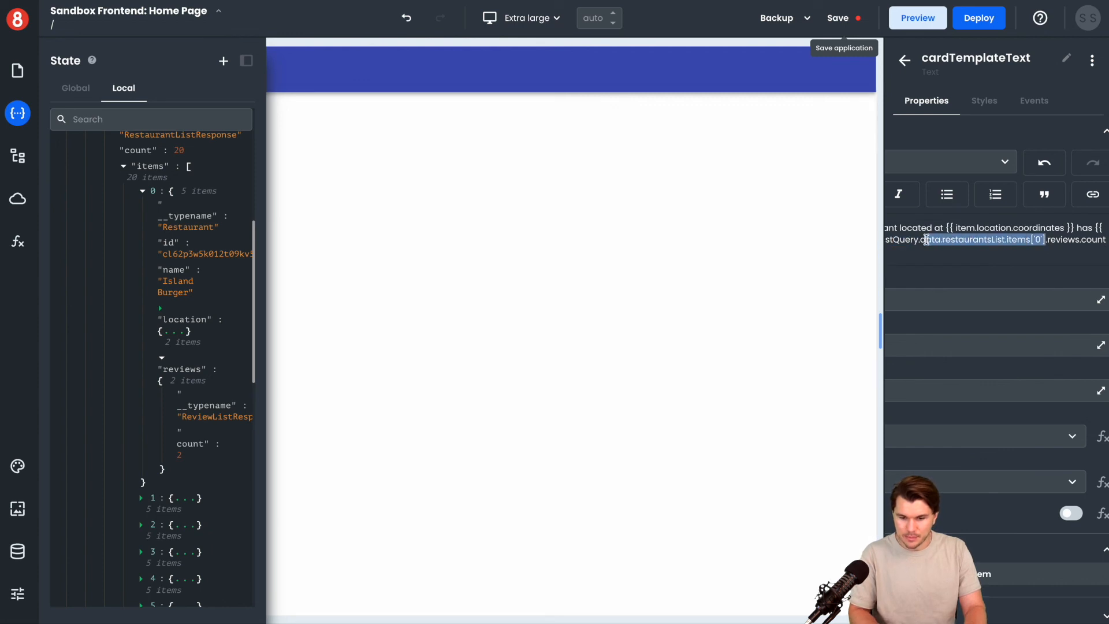
key("BackSpace")
key("BackSpace")
key("BackSpace")
key("BackSpace")
key("BackSpace")
key("BackSpace")
key("BackSpace")
key("BackSpace")
key("BackSpace")
key("BackSpace")
key("BackSpace")
key("BackSpace")
key("BackSpace")
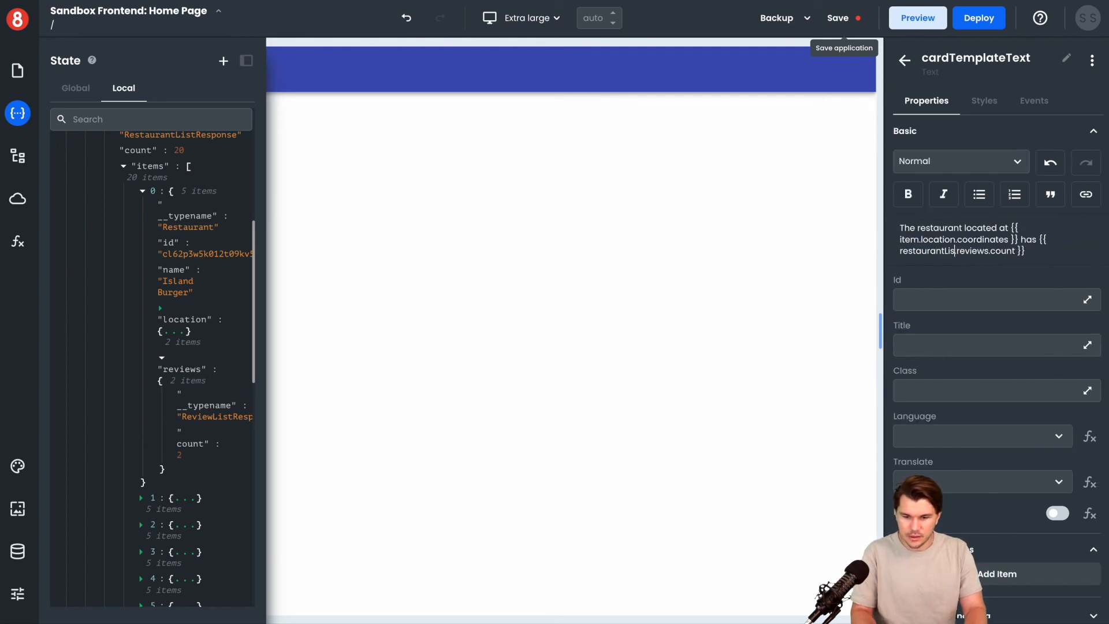
key("BackSpace")
key("BackSpace")
key("BackSpace")
key("BackSpace")
key("BackSpace")
key("BackSpace")
key("BackSpace")
key("BackSpace")
key("BackSpace")
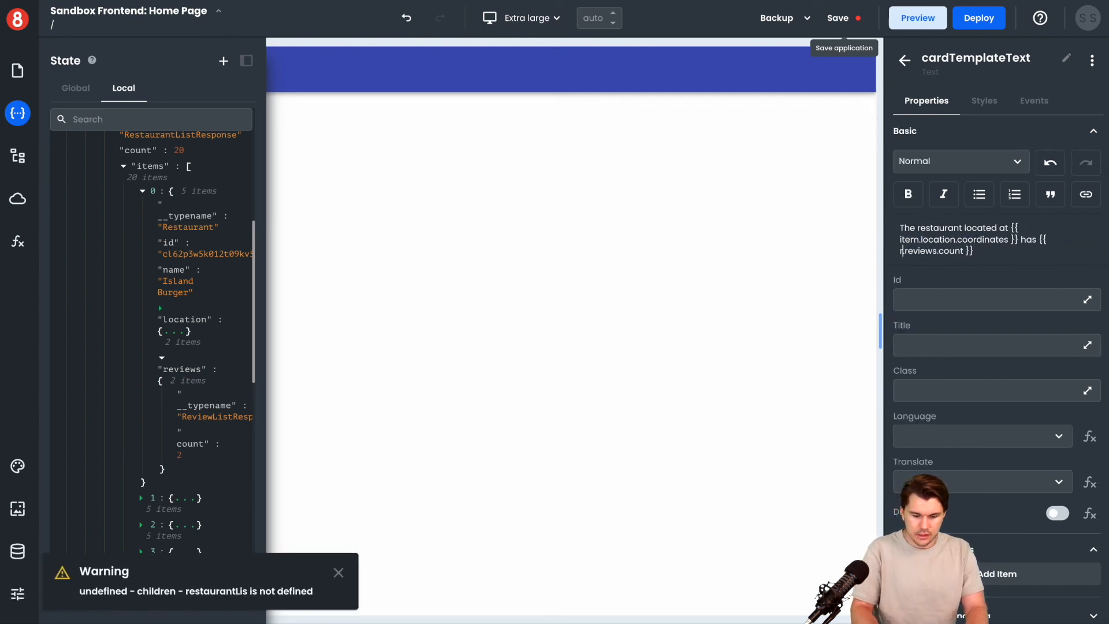
type("items.")
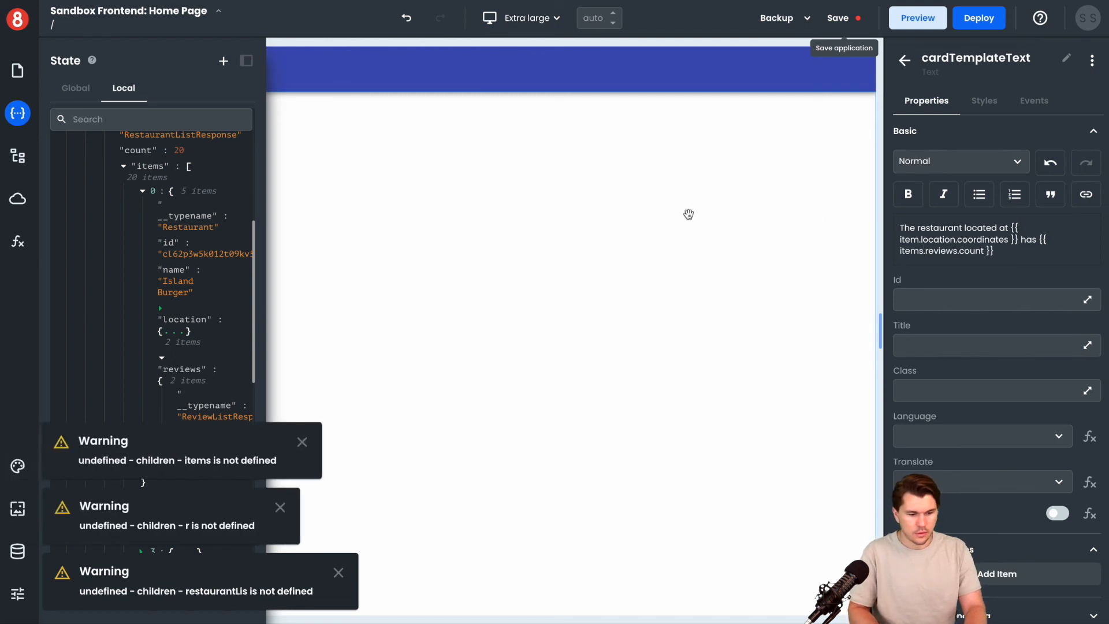
left_click(17, 113)
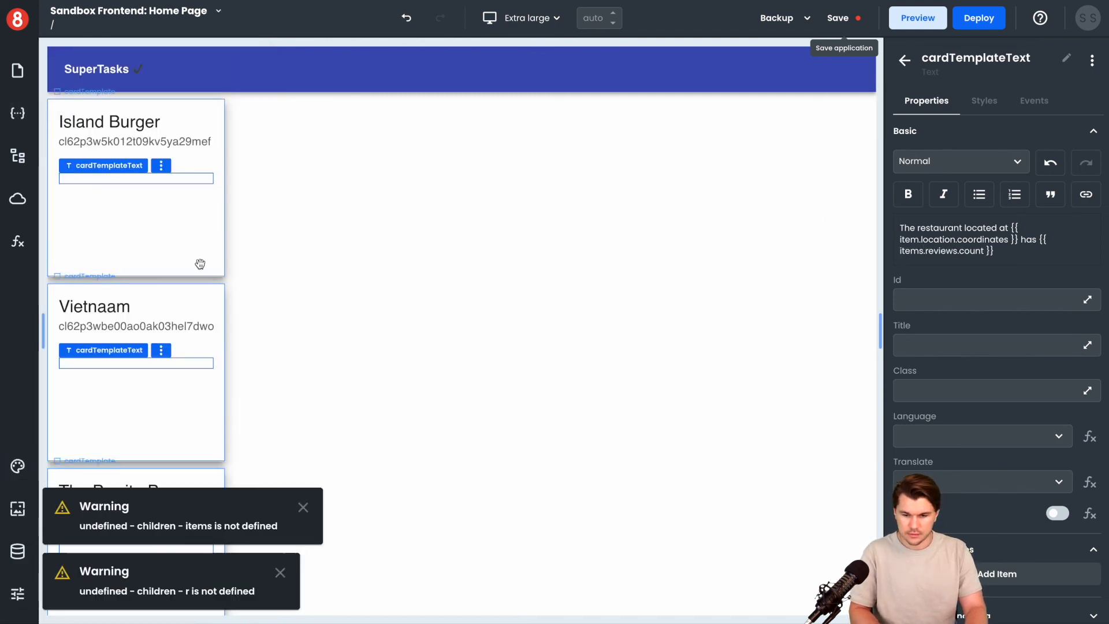
Check the settings of cardTemplate and its Card Content 1 area
left_click(1020, 246)
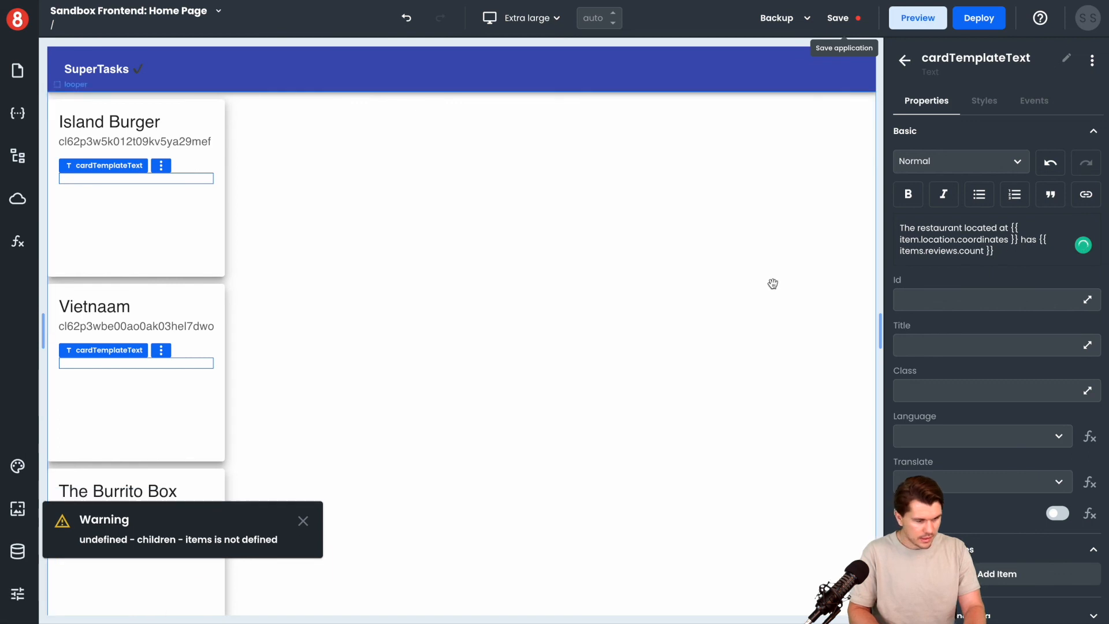
left_click(155, 254)
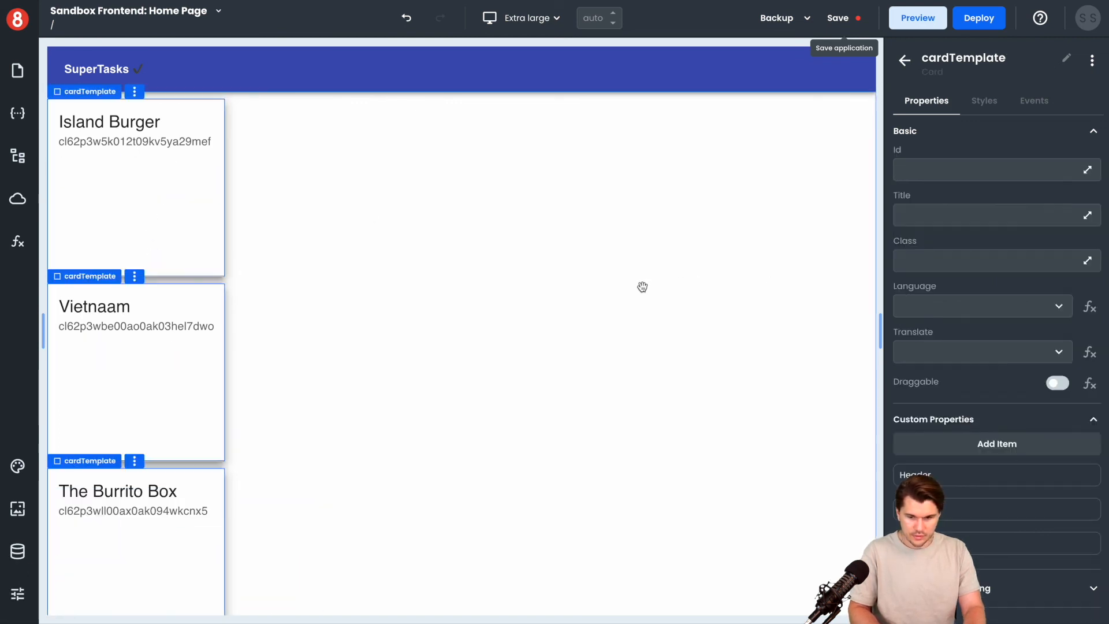
left_click(127, 185)
left_click(984, 101)
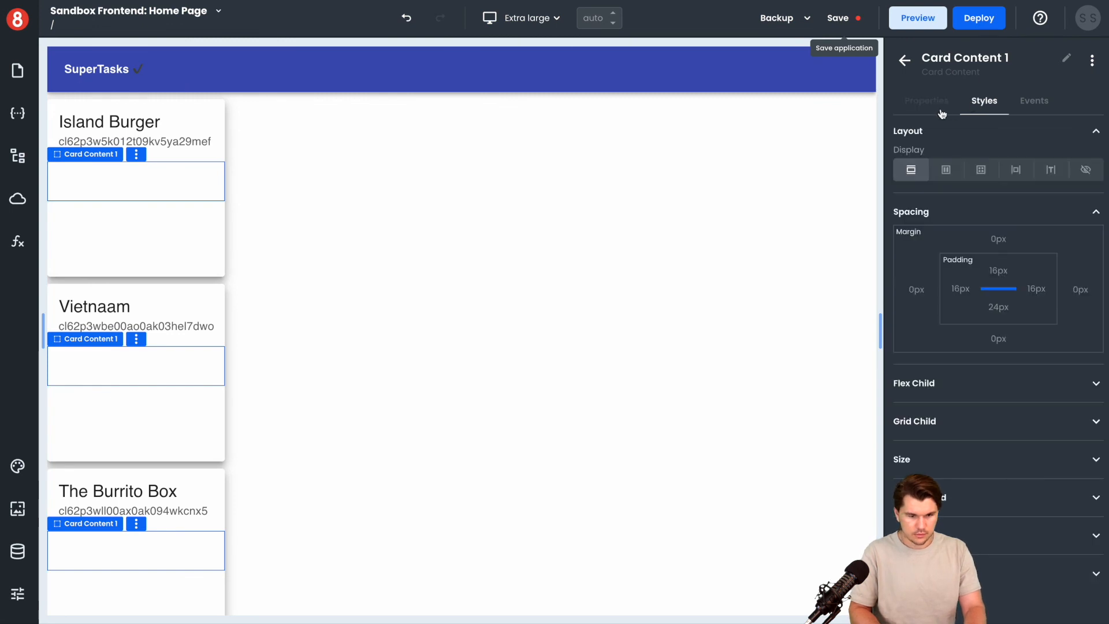
left_click(926, 101)
Reselect cardTemplateText and correct its second expression to {{ item.reviews.count }}
left_click(112, 178)
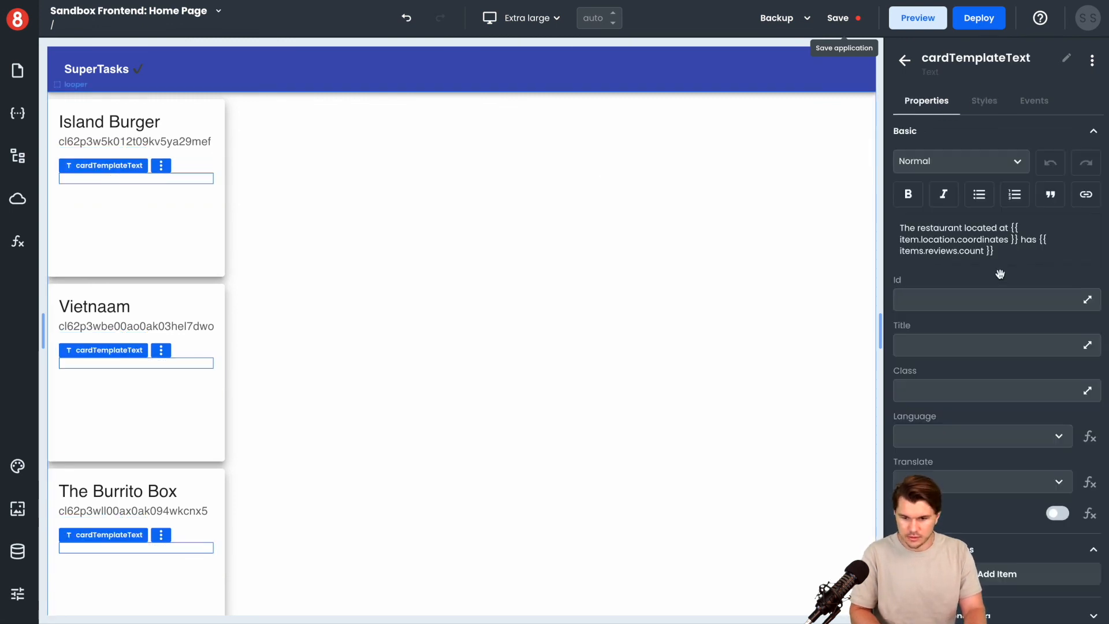
left_click_drag(1013, 252, 1039, 240)
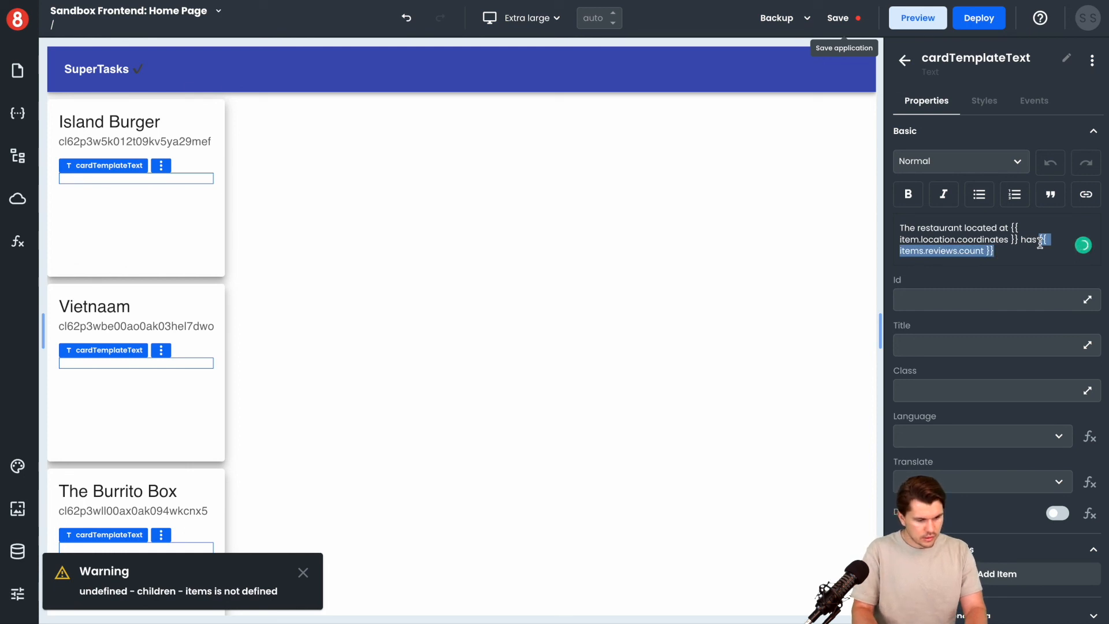
left_click(926, 253)
key("BackSpace")
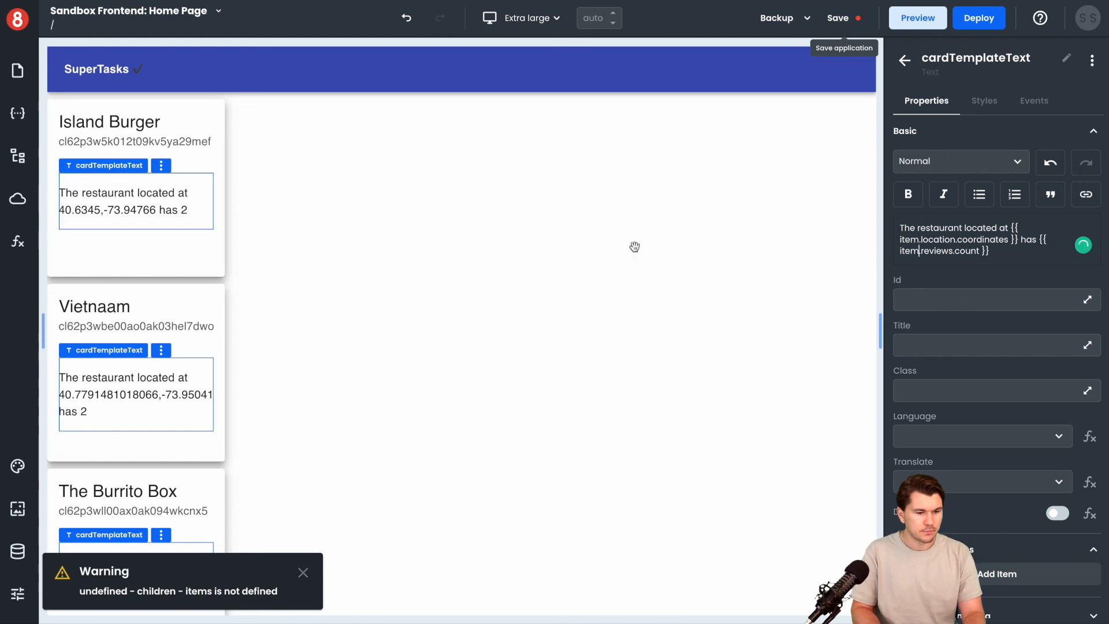
Check the repeated card texts and append the word "reviews" after the {{ item.reviews.count }} expression
scroll(198, 255, "down", 1)
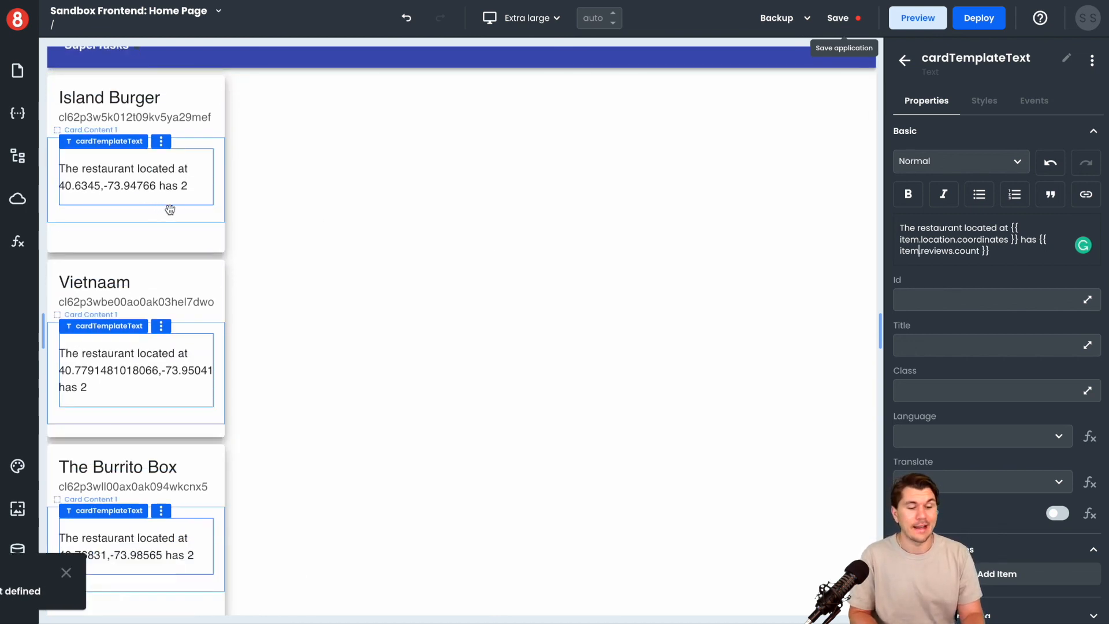
scroll(248, 178, "down", 1)
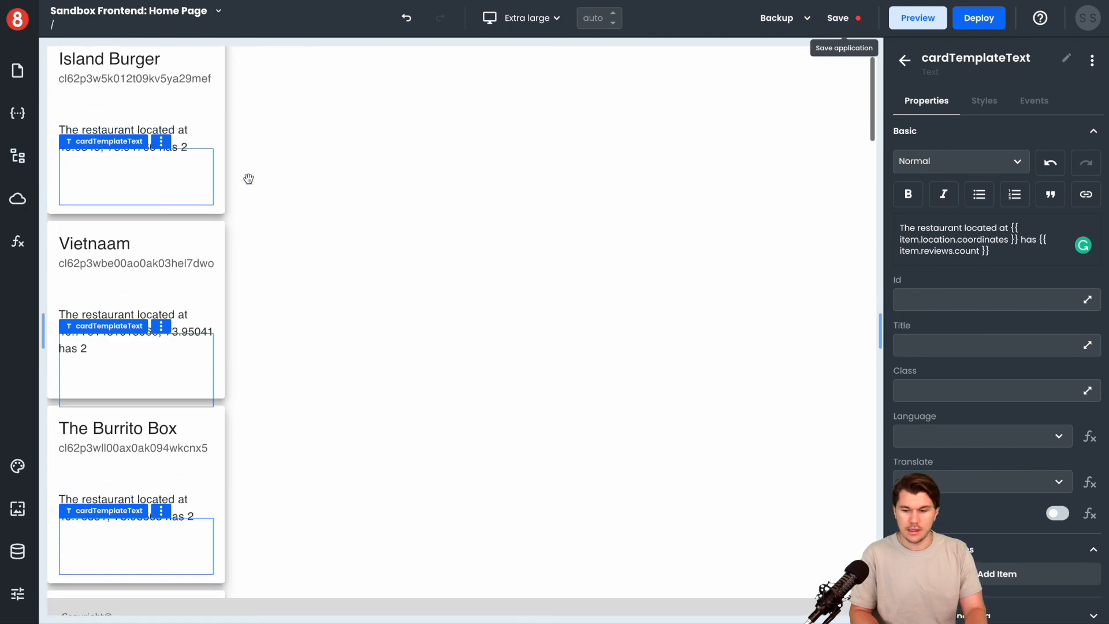
left_click(988, 250)
type("reviews")
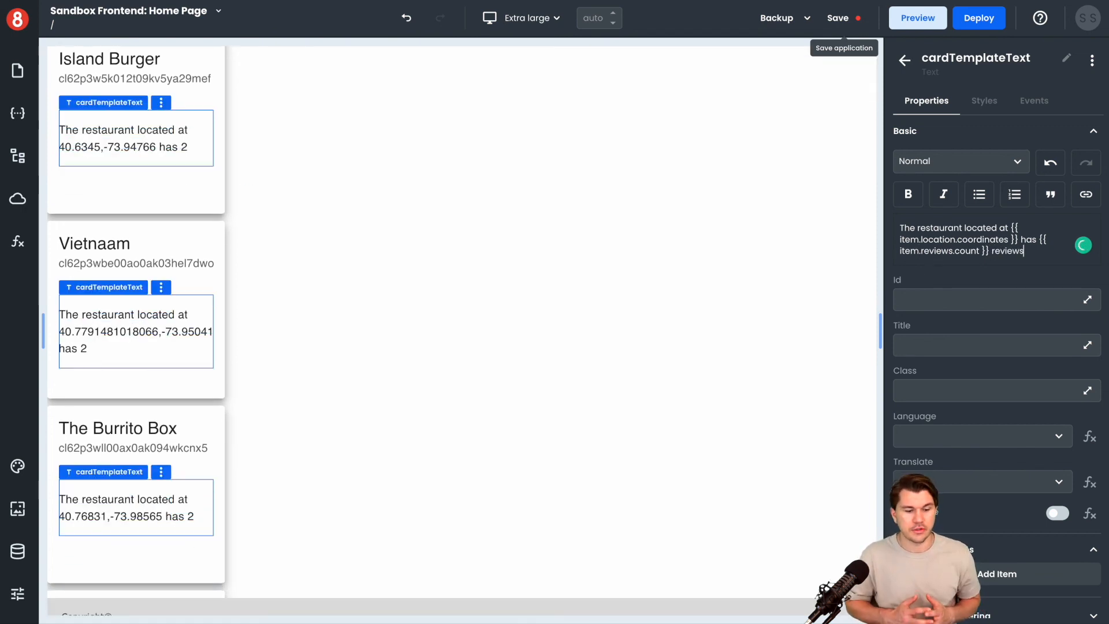